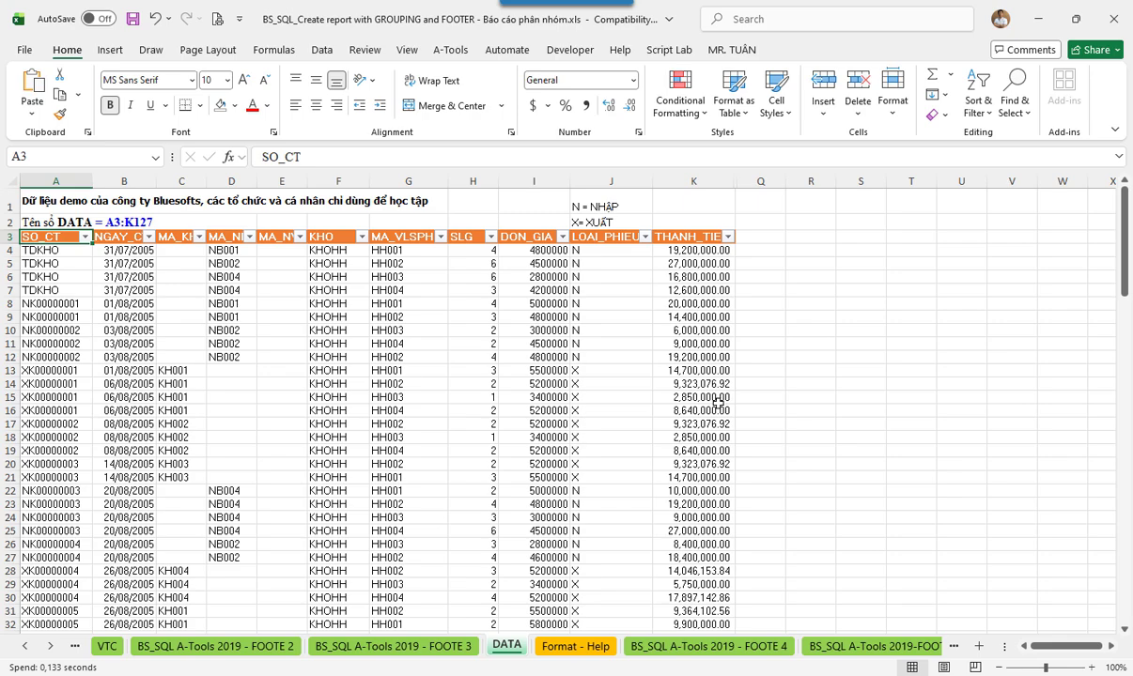
- Review the source data columns: document codes, dates, customer, warehouse, quantity, price, amount and slip type
{"action": "left_click", "coordinate": [718, 401], "text": "shift"}
{"action": "left_click", "coordinate": [66, 285]}
{"action": "left_click", "coordinate": [137, 289]}
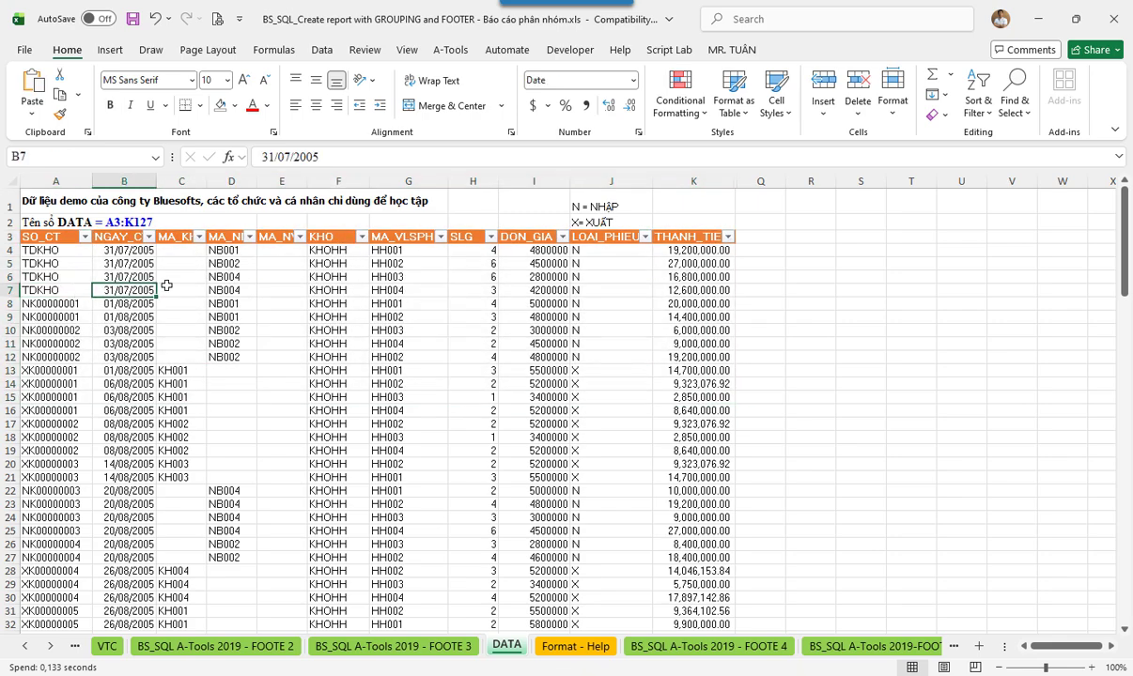
{"action": "left_click", "coordinate": [177, 290]}
{"action": "left_click", "coordinate": [336, 292]}
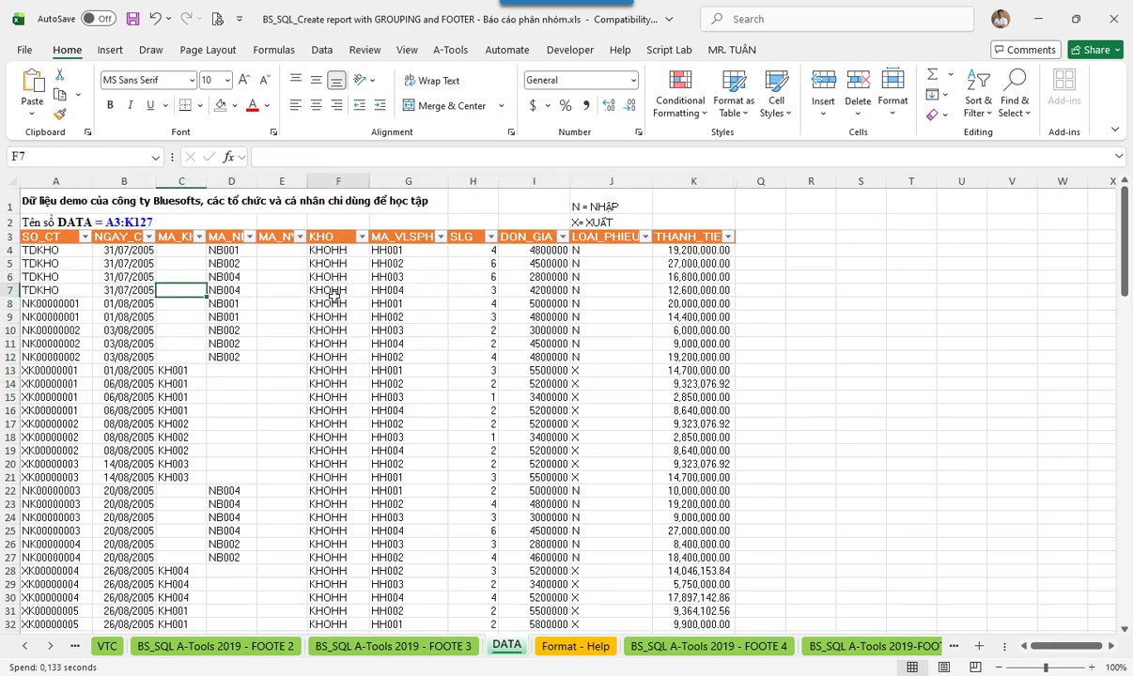
{"action": "left_click", "coordinate": [470, 292]}
{"action": "left_click", "coordinate": [522, 302]}
{"action": "left_click", "coordinate": [692, 304]}
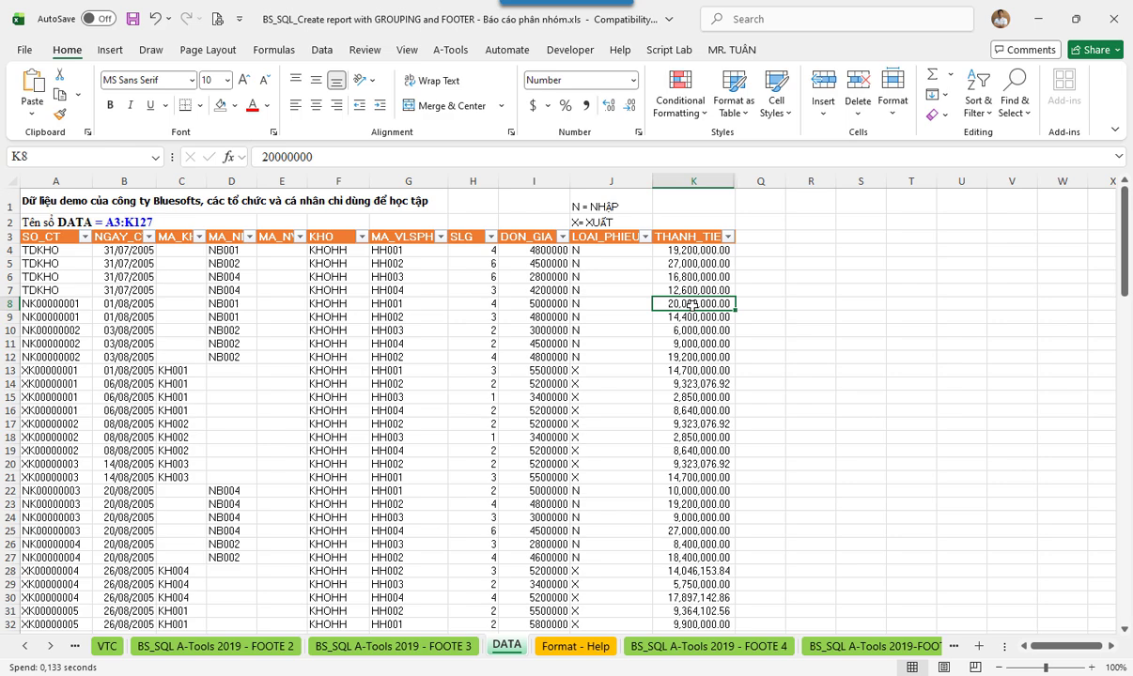
{"action": "left_click", "coordinate": [584, 340]}
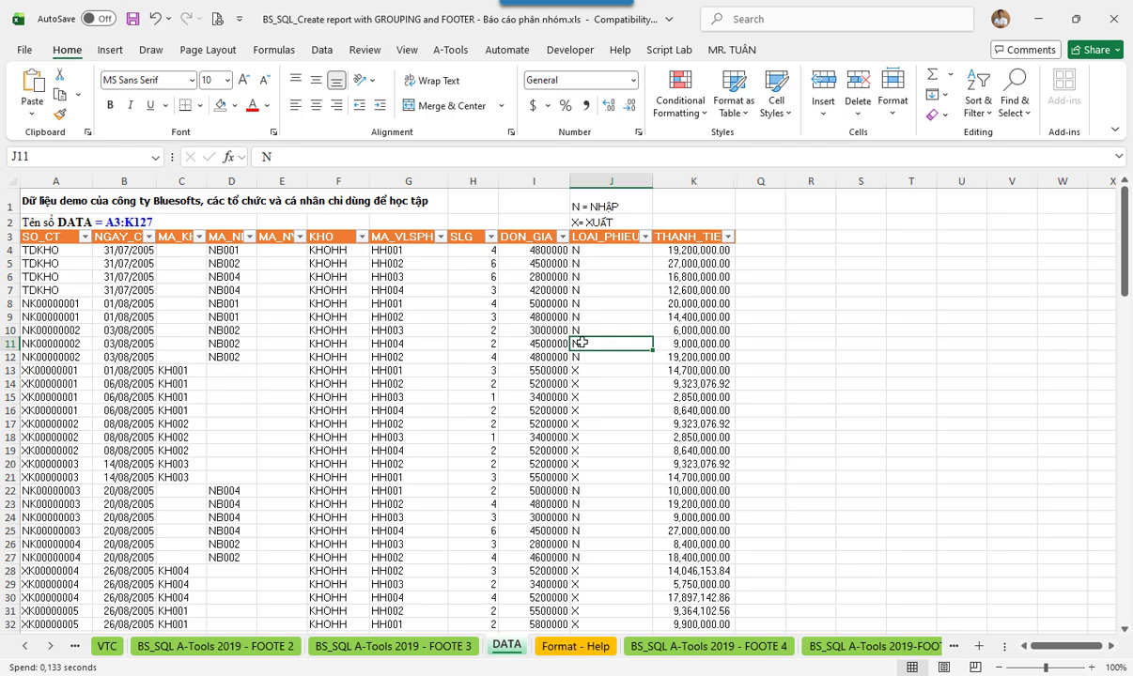
- Switch to the BS_SQL A-Tools 2019 - FOOTE 4 sheet and open the SQL query in B3
{"action": "left_click", "coordinate": [680, 649]}
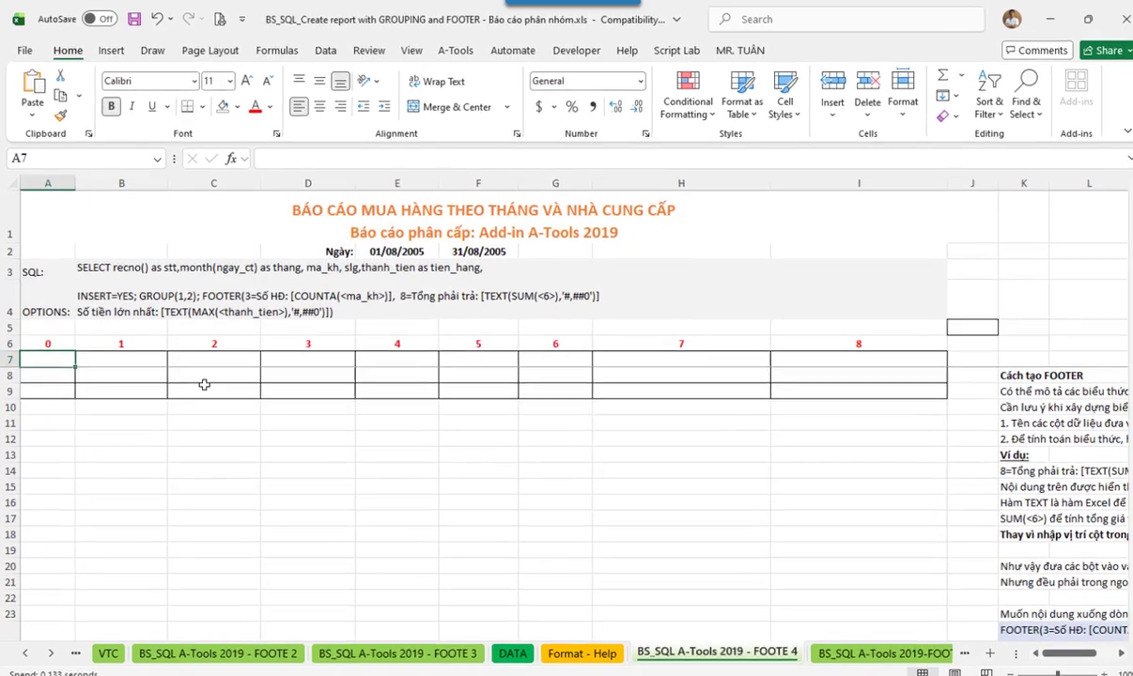
{"action": "left_click", "coordinate": [200, 379]}
{"action": "left_click", "coordinate": [122, 529]}
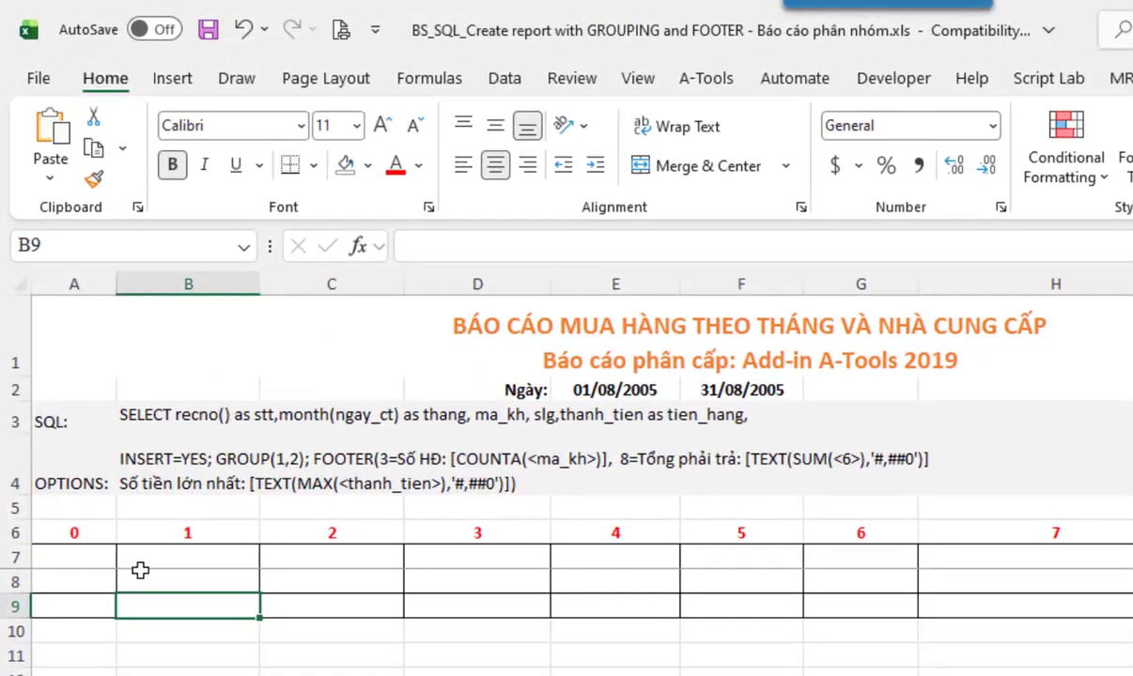
{"action": "left_click", "coordinate": [167, 417]}
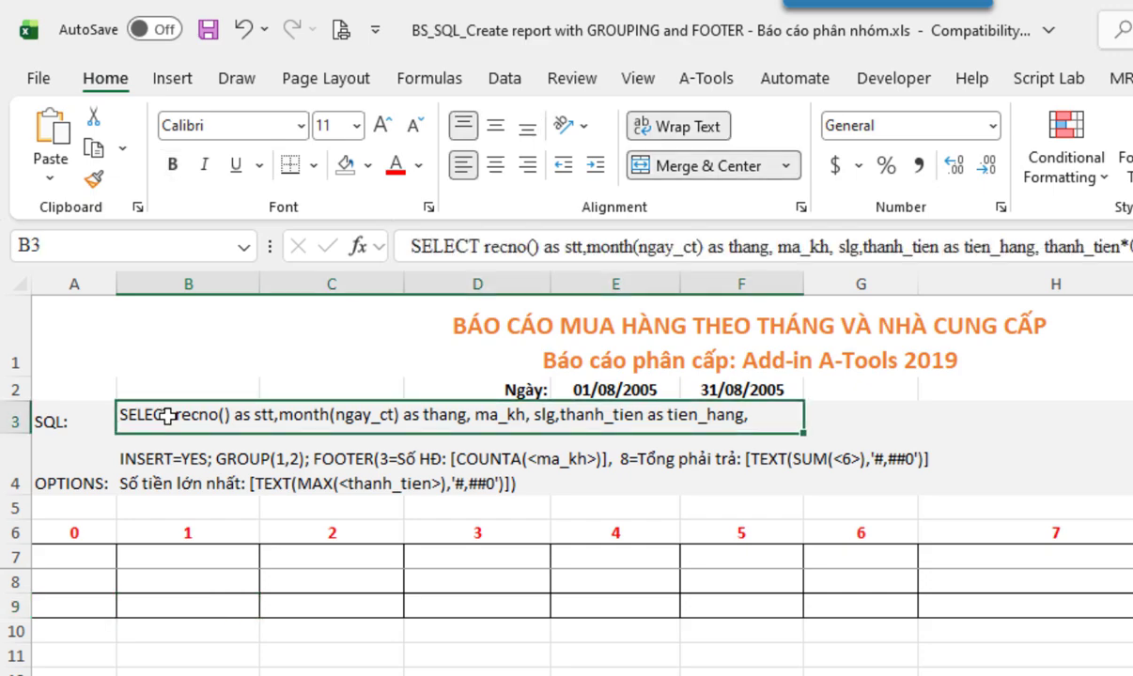
{"action": "double_click", "coordinate": [167, 416]}
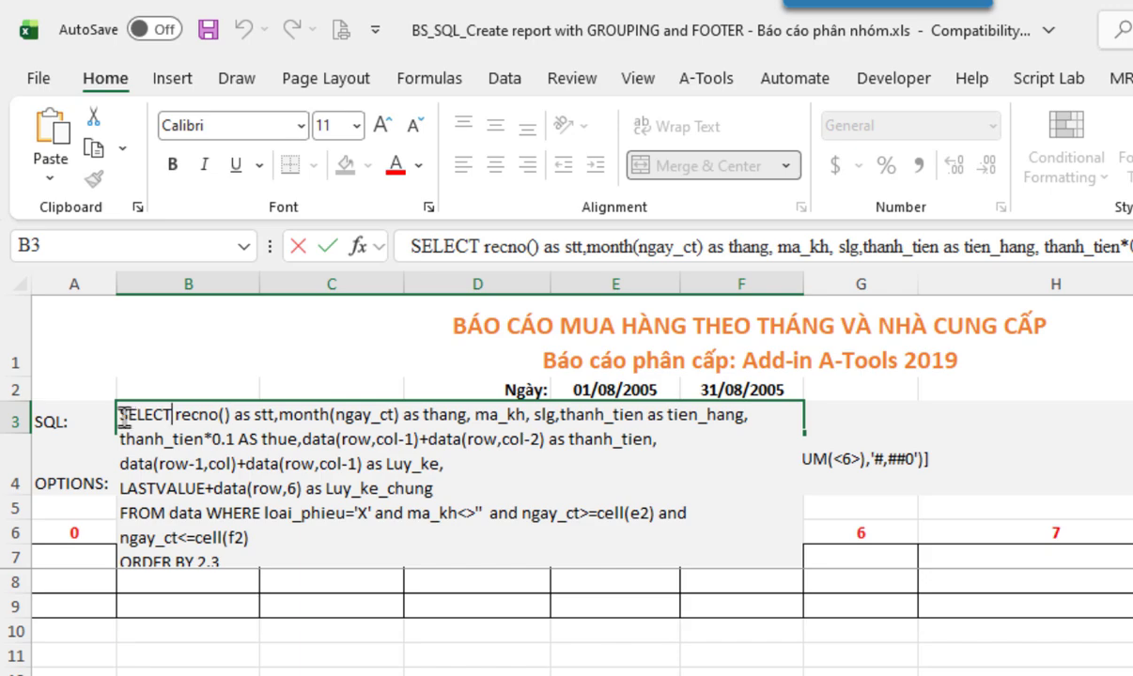
- Read through the SELECT list, the FROM to ORDER BY clauses and the whole query, then exit with Esc
{"action": "left_click_drag", "start_coordinate": [121, 414], "coordinate": [402, 432]}
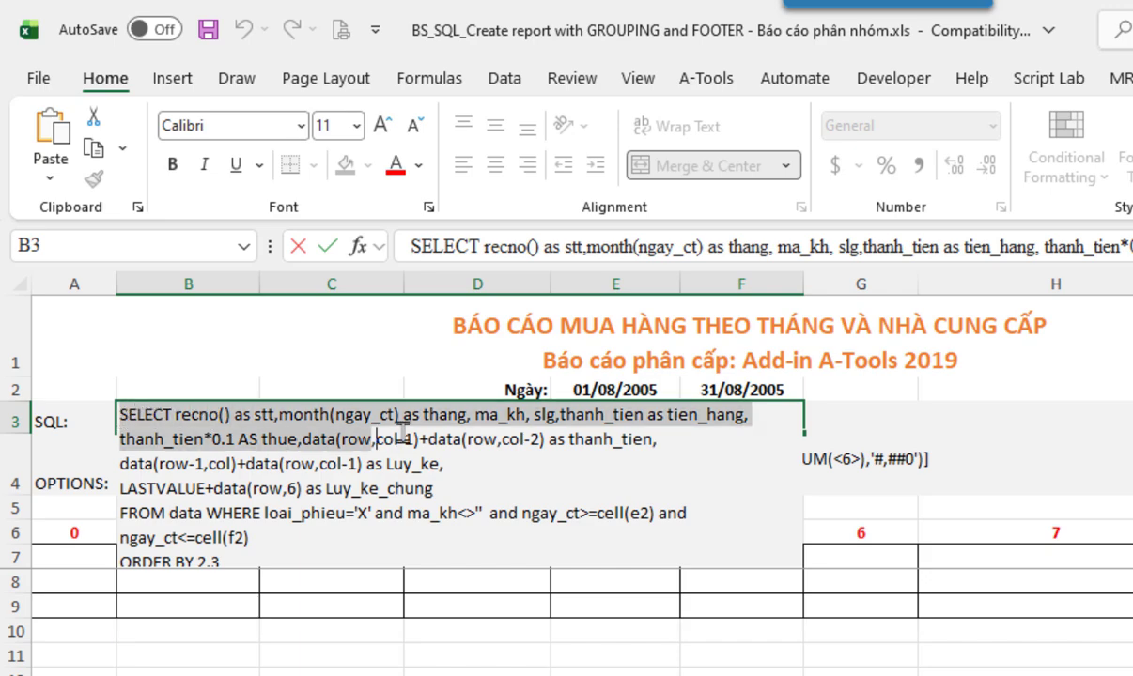
{"action": "left_click", "coordinate": [405, 463]}
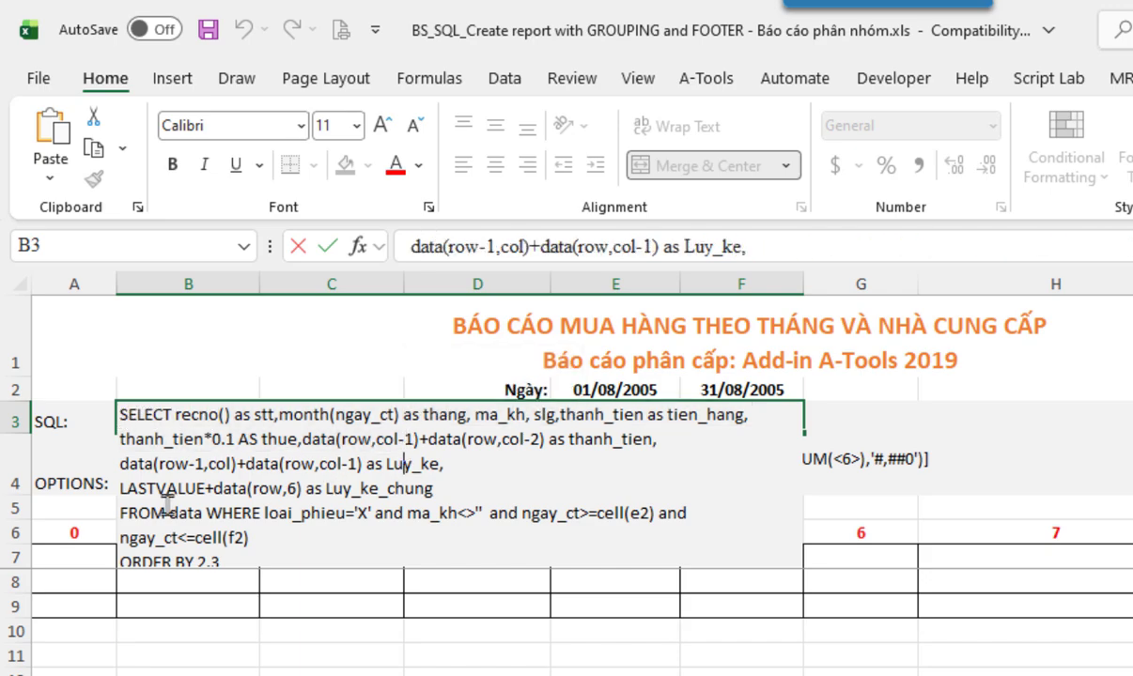
{"action": "left_click_drag", "start_coordinate": [120, 513], "coordinate": [318, 550]}
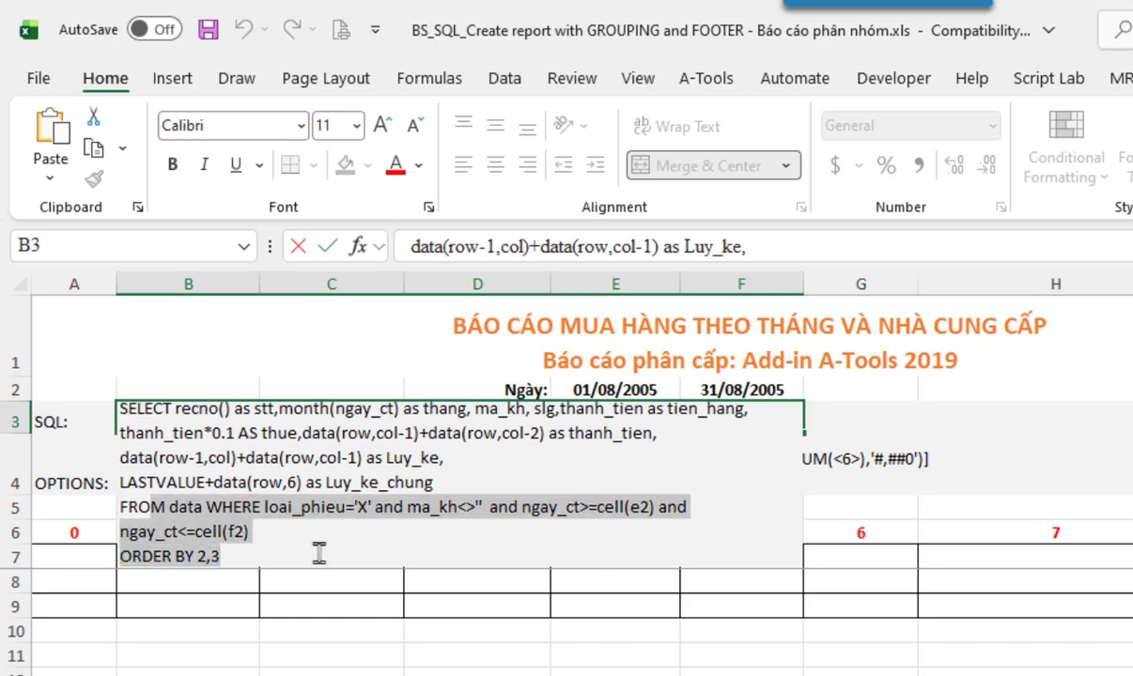
{"action": "left_click", "coordinate": [159, 414]}
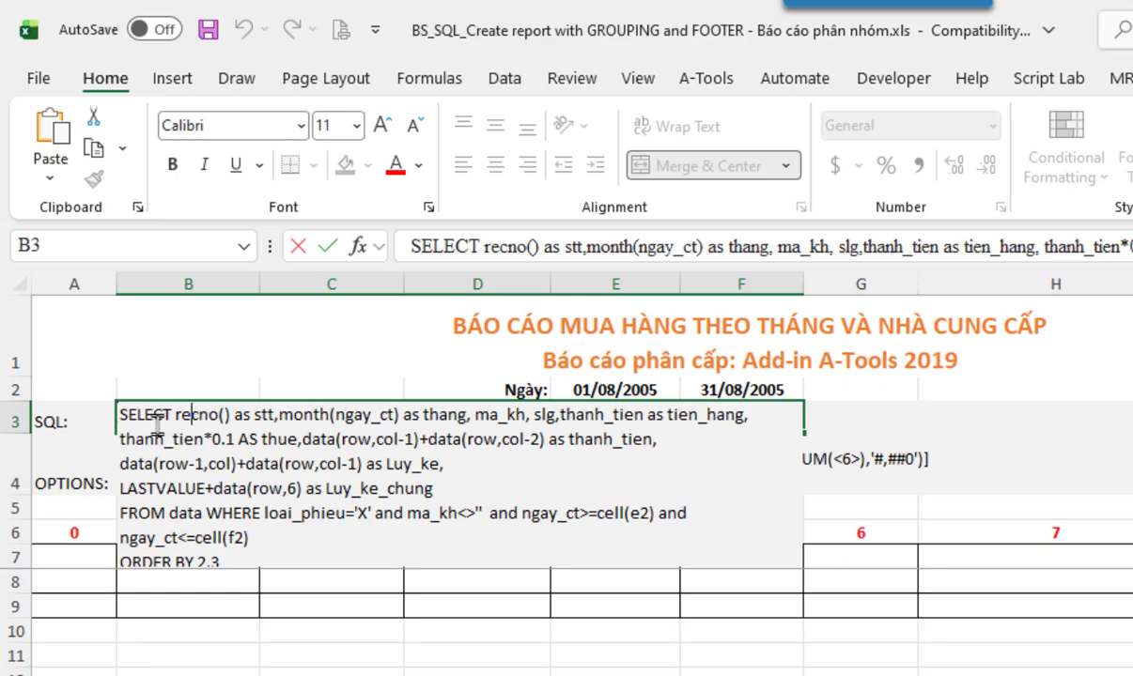
{"action": "left_click_drag", "start_coordinate": [120, 413], "coordinate": [338, 624]}
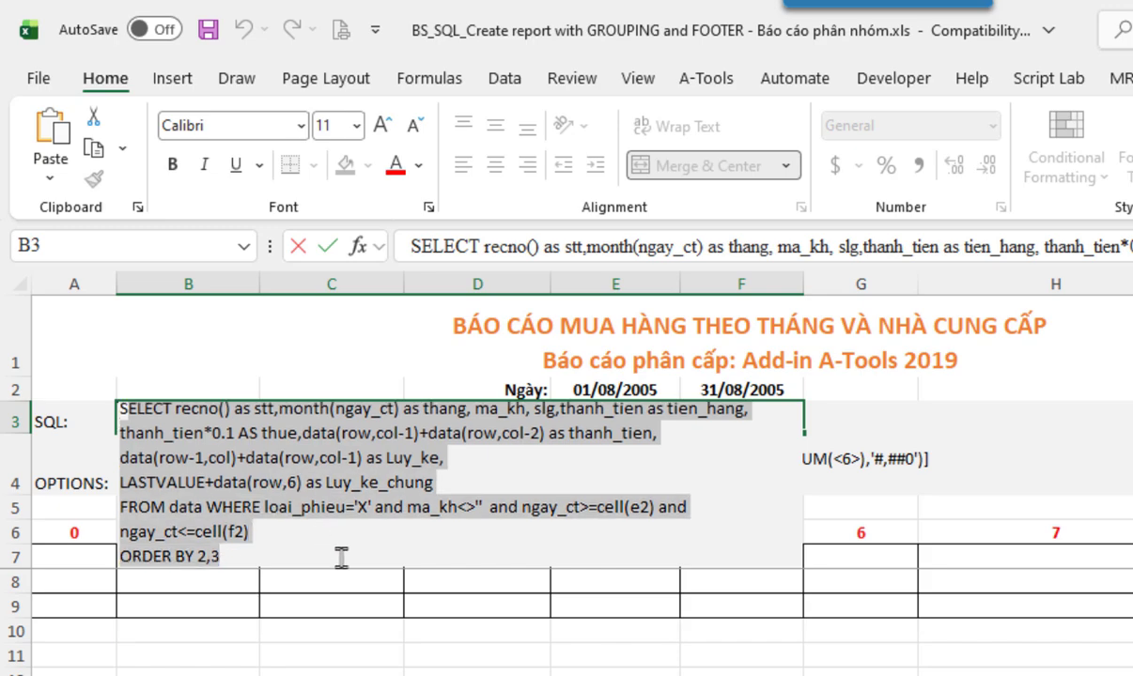
{"action": "key", "text": "Escape"}
{"action": "double_click", "coordinate": [157, 442]}
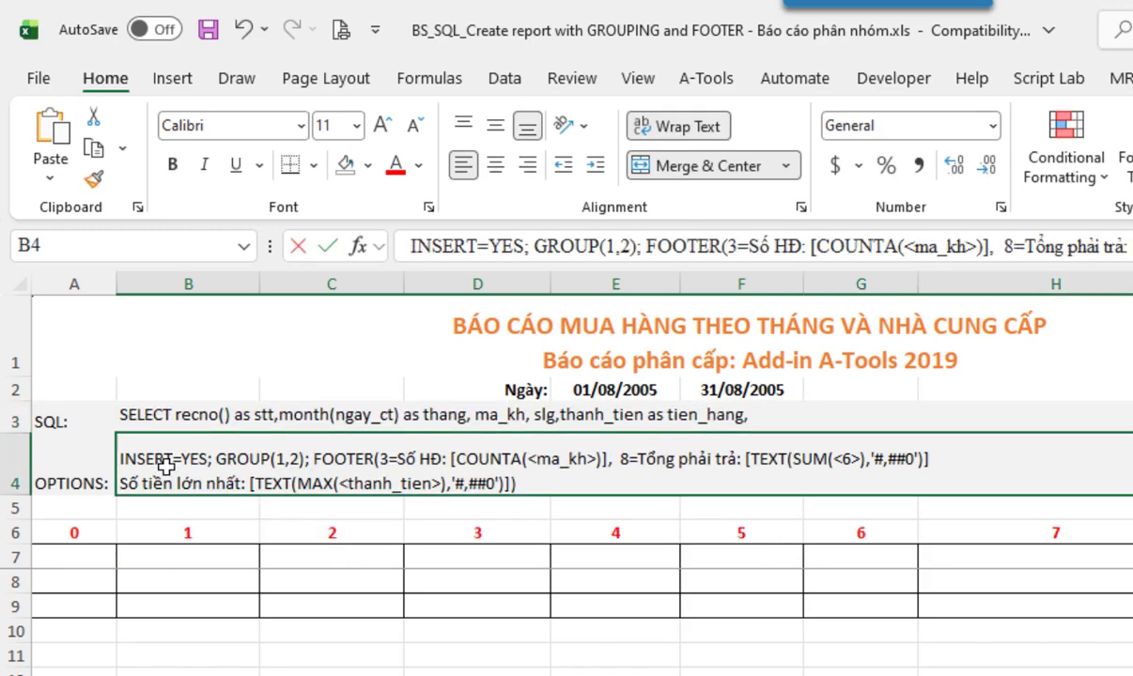
{"action": "left_click_drag", "start_coordinate": [122, 459], "coordinate": [211, 456]}
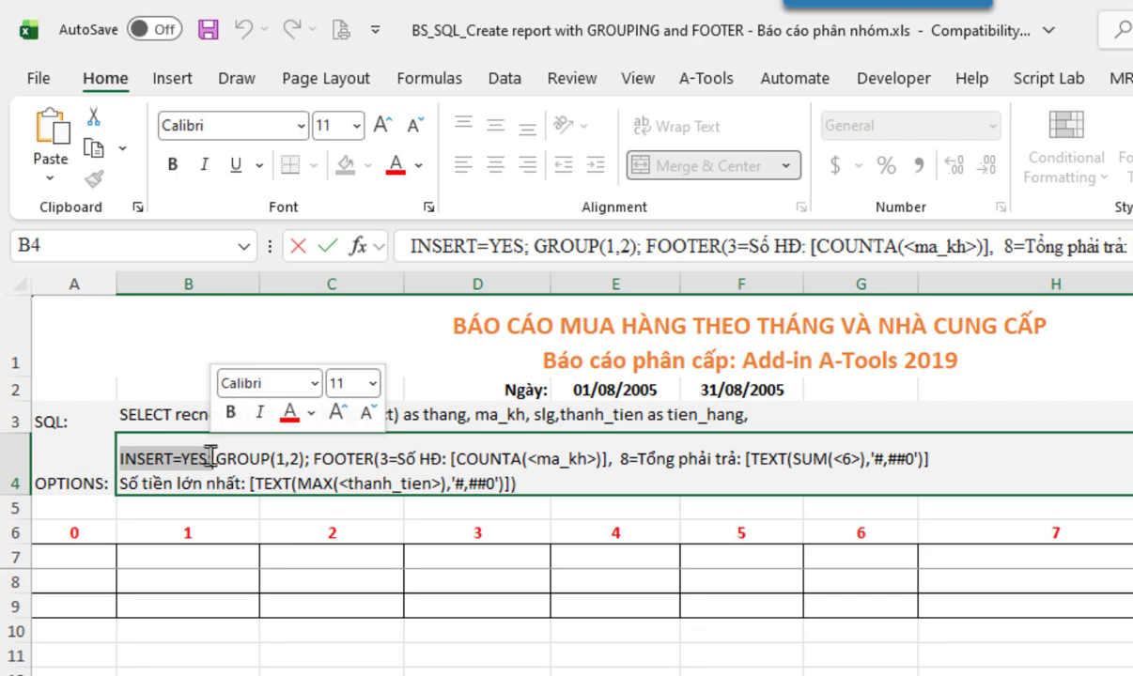
{"action": "left_click", "coordinate": [235, 457]}
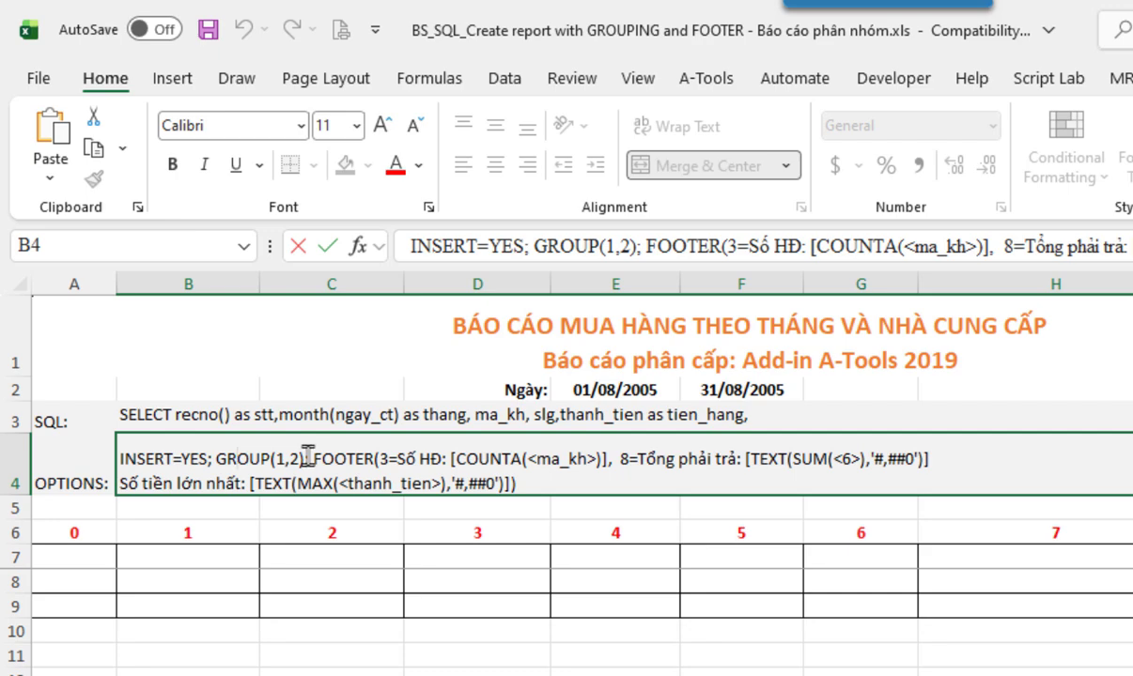
{"action": "left_click_drag", "start_coordinate": [215, 457], "coordinate": [279, 455]}
{"action": "left_click", "coordinate": [291, 461]}
{"action": "double_click", "coordinate": [279, 459]}
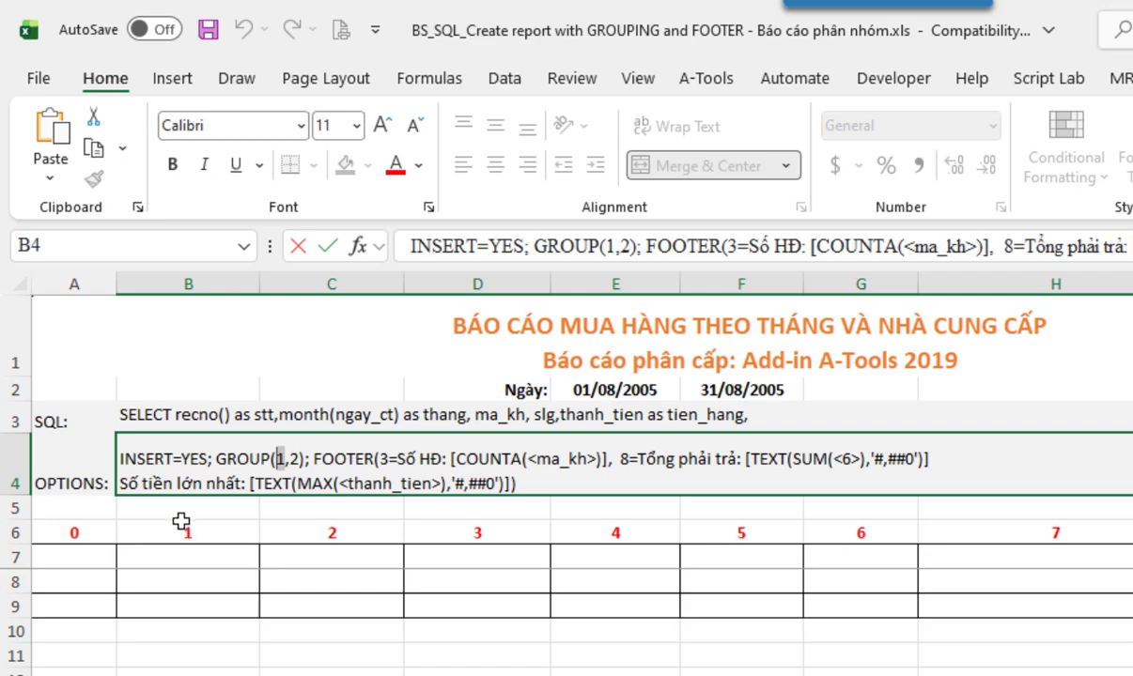
{"action": "left_click", "coordinate": [296, 458]}
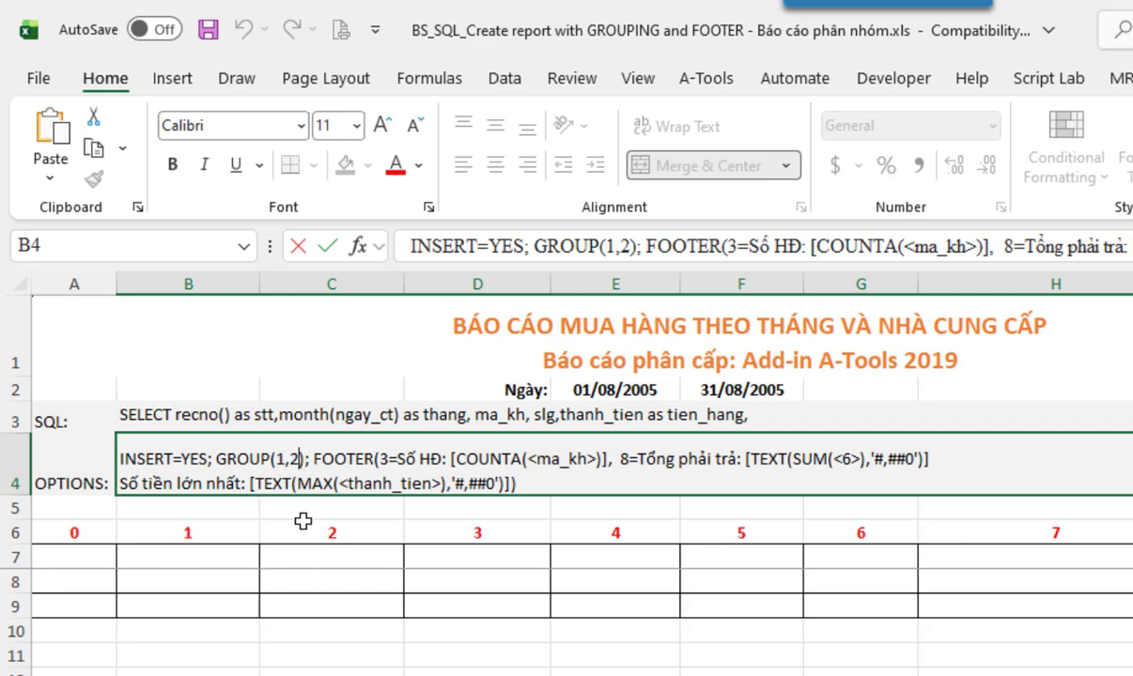
{"action": "left_click", "coordinate": [147, 412]}
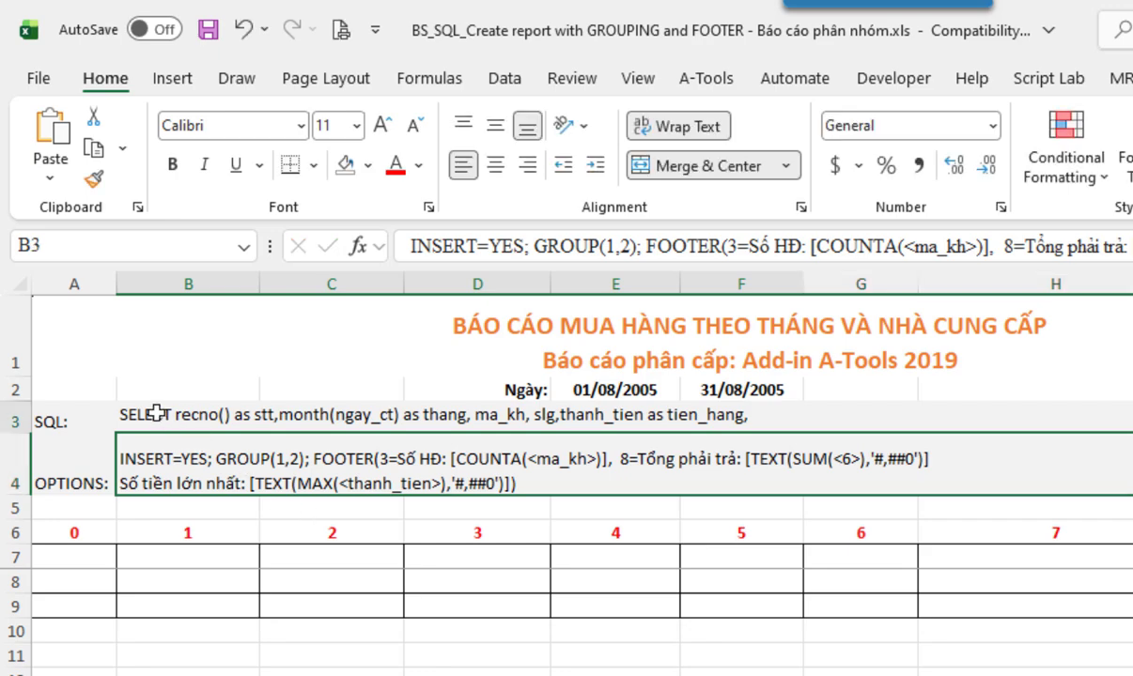
{"action": "double_click", "coordinate": [156, 414]}
{"action": "left_click_drag", "start_coordinate": [174, 414], "coordinate": [237, 415]}
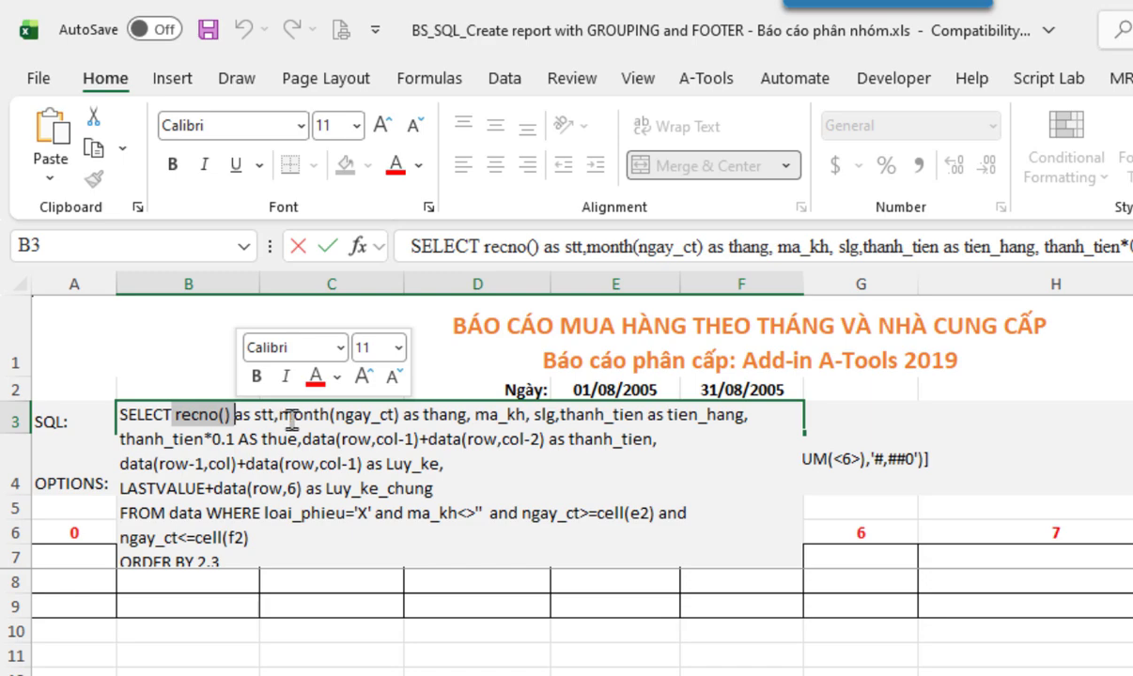
{"action": "left_click_drag", "start_coordinate": [282, 414], "coordinate": [380, 418]}
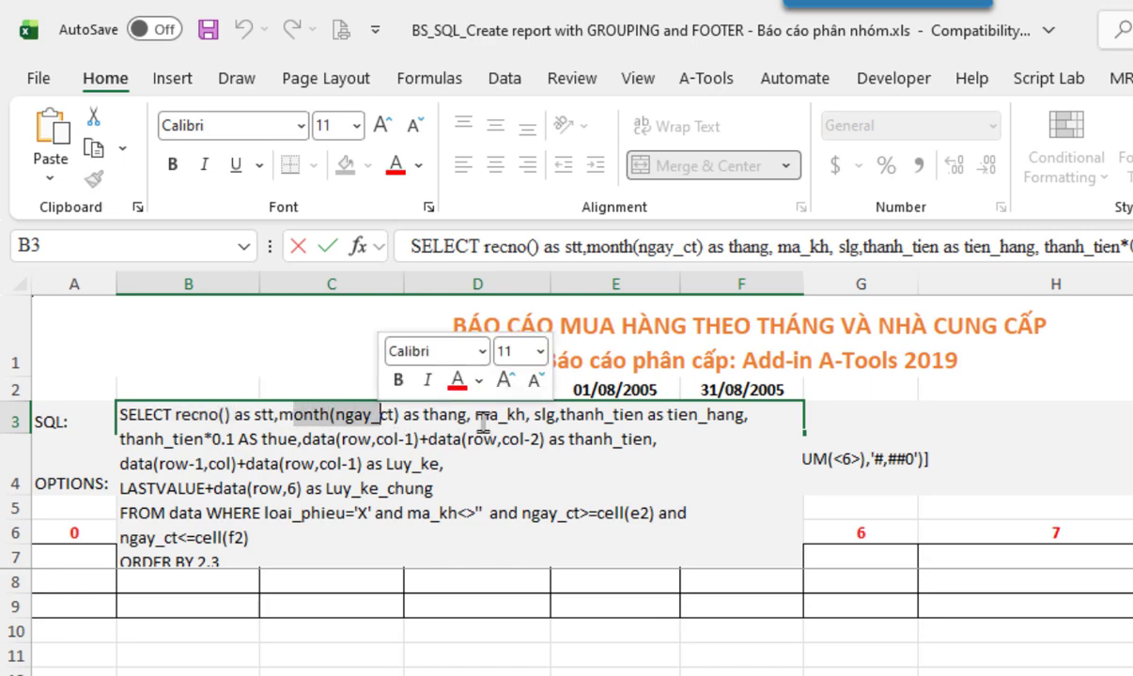
{"action": "left_click_drag", "start_coordinate": [476, 418], "coordinate": [520, 420]}
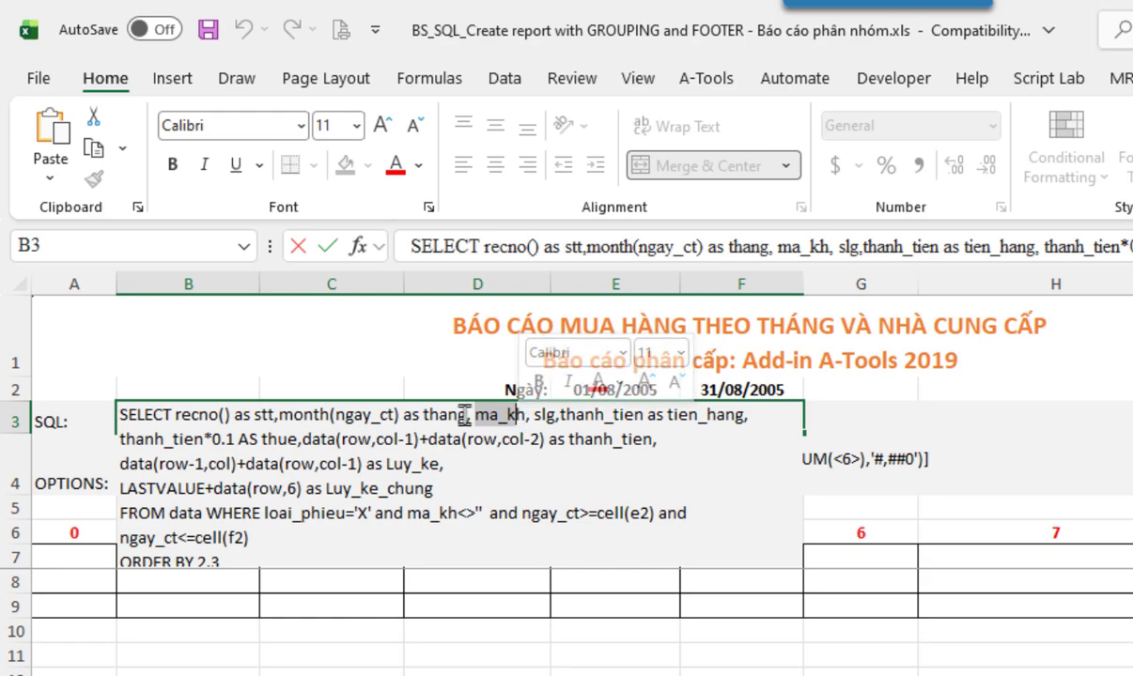
{"action": "key", "text": "Escape"}
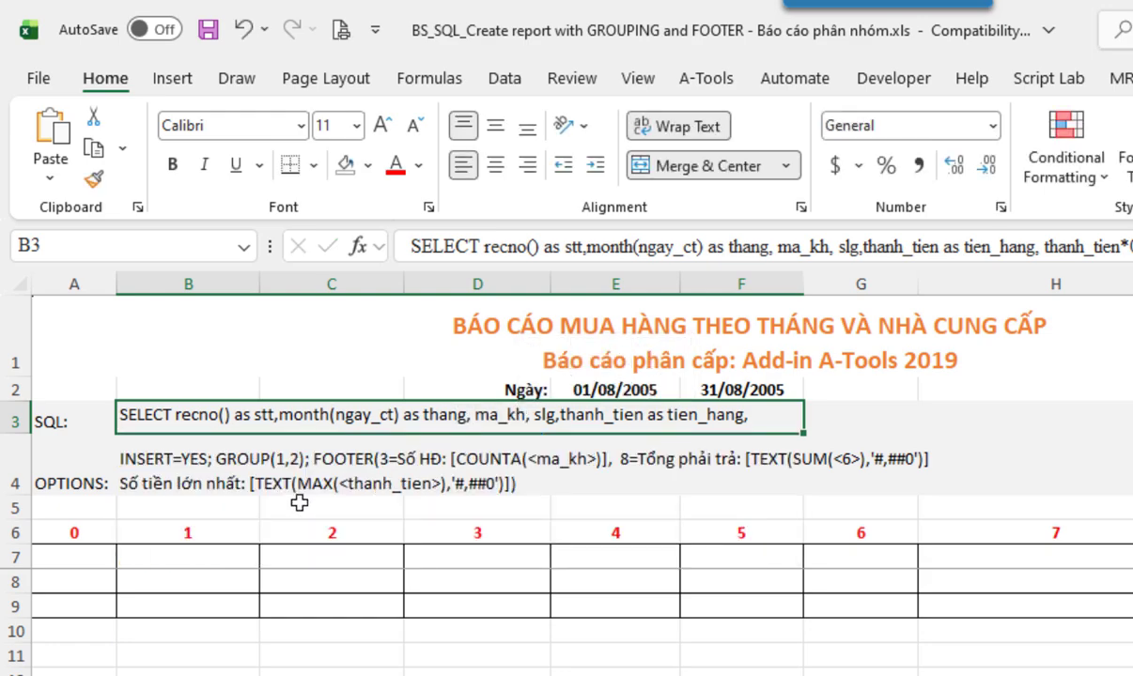
{"action": "double_click", "coordinate": [151, 478]}
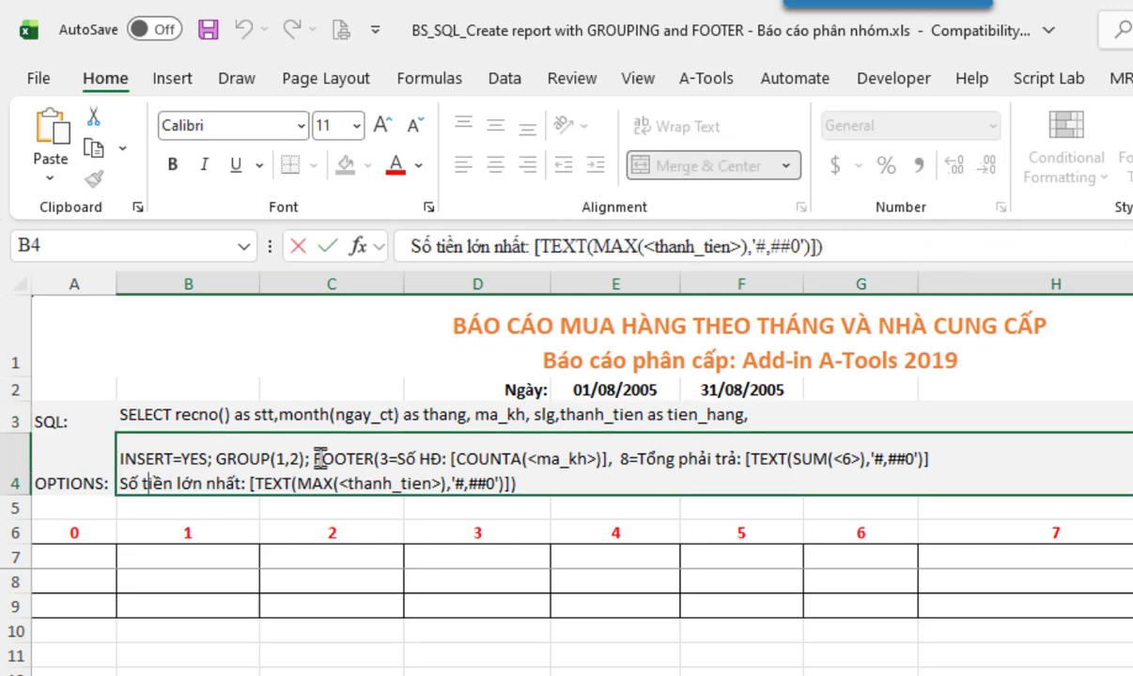
{"action": "left_click_drag", "start_coordinate": [315, 460], "coordinate": [550, 461]}
{"action": "left_click", "coordinate": [538, 461]}
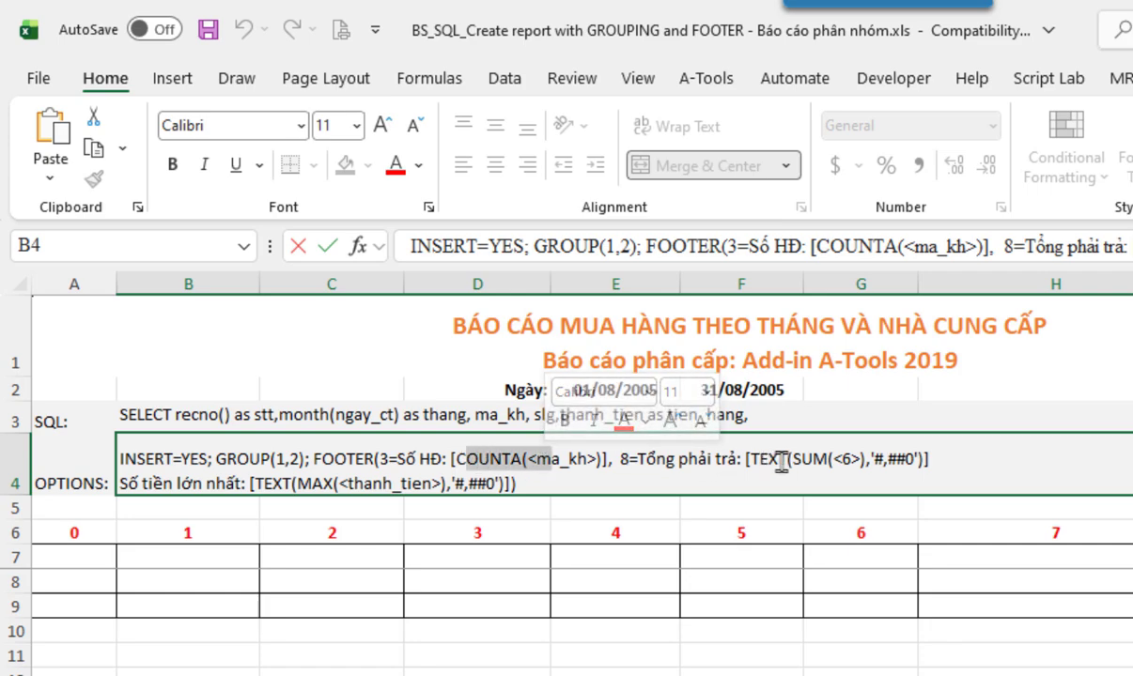
{"action": "left_click_drag", "start_coordinate": [800, 460], "coordinate": [843, 459]}
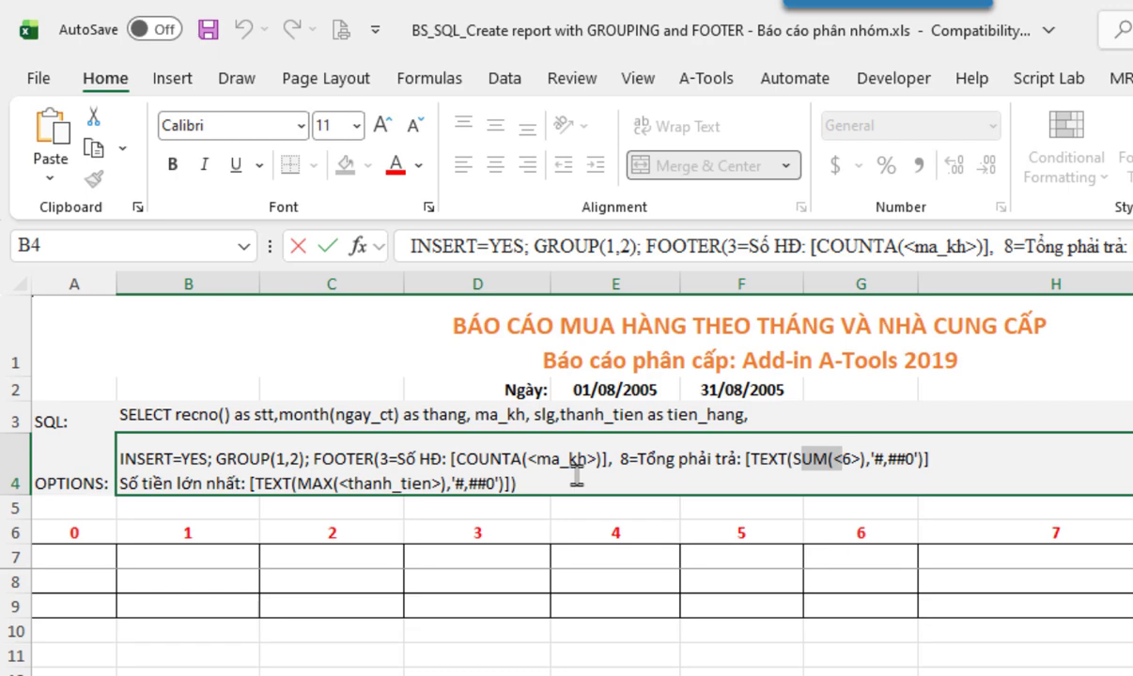
{"action": "key", "text": "Escape"}
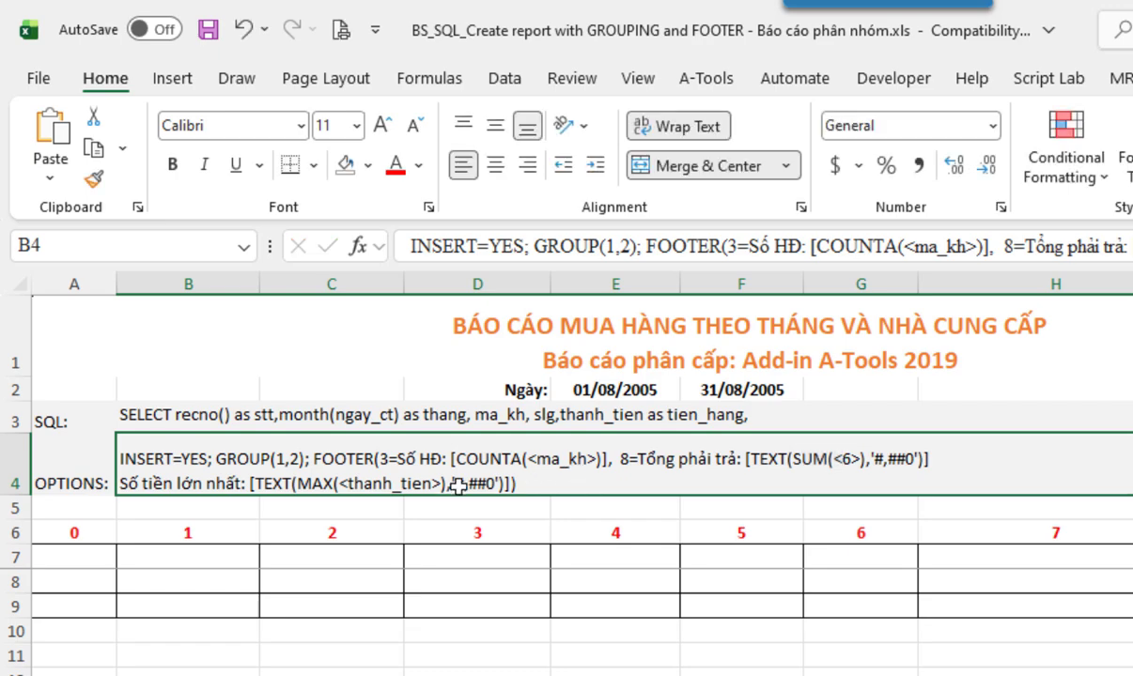
{"action": "left_click", "coordinate": [72, 550]}
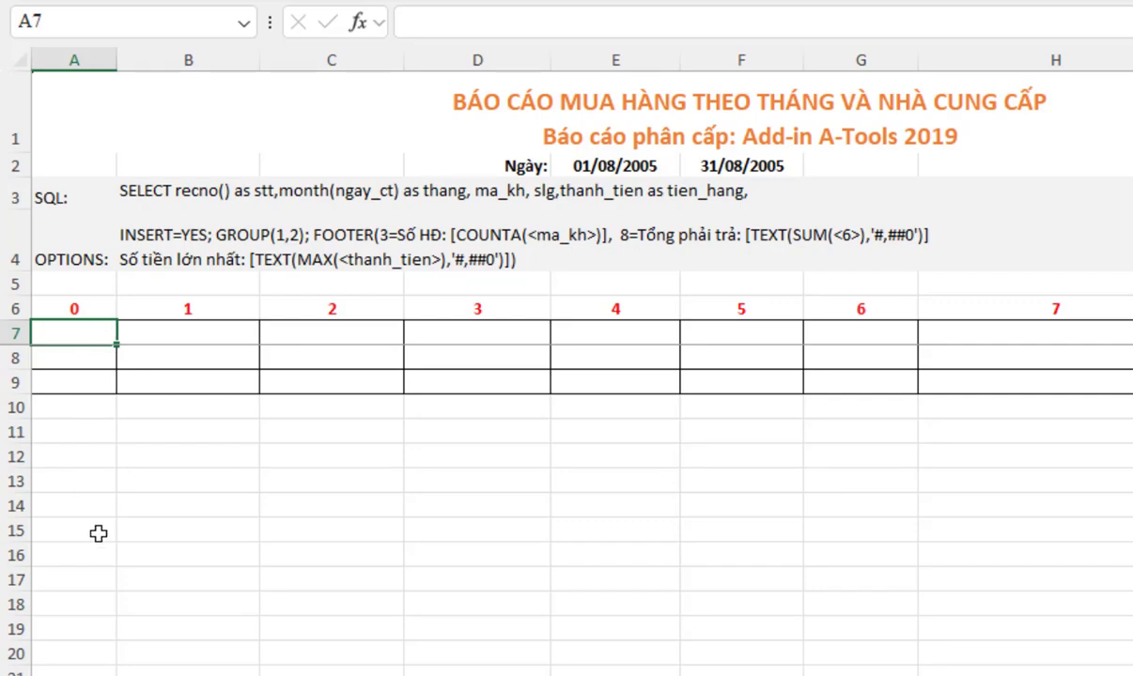
- Enter =BS_SQL(B3,B4) in A7 as an array formula to produce the customer-grouped August report
{"action": "type", "text": "=B"}
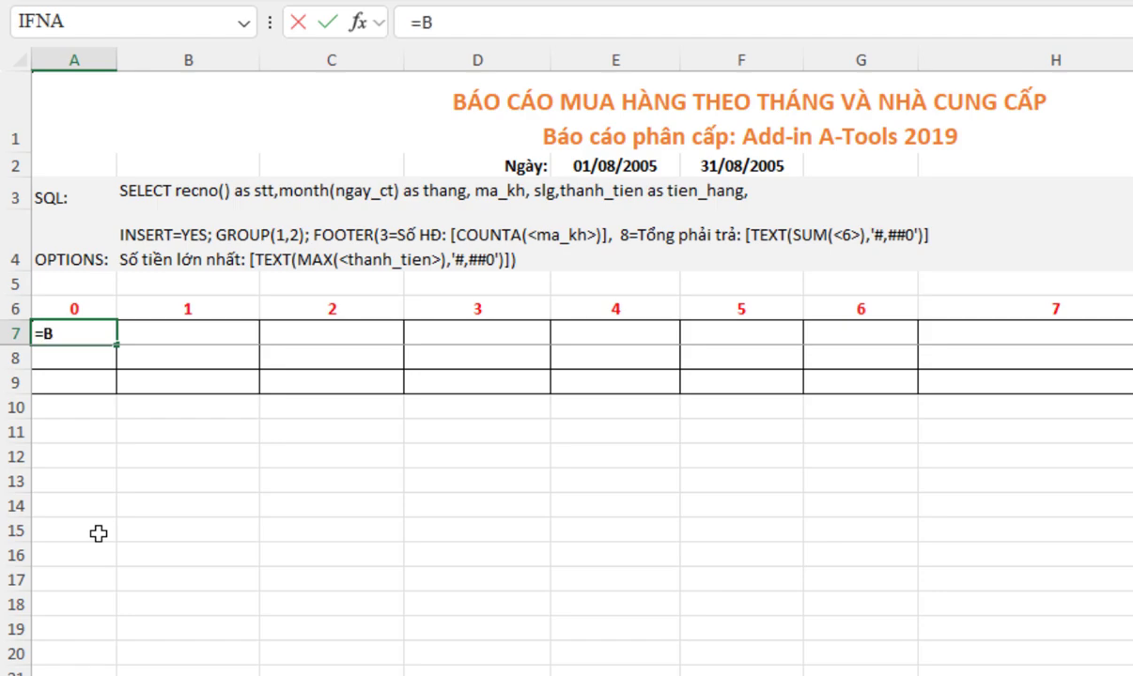
{"action": "type", "text": "S_"}
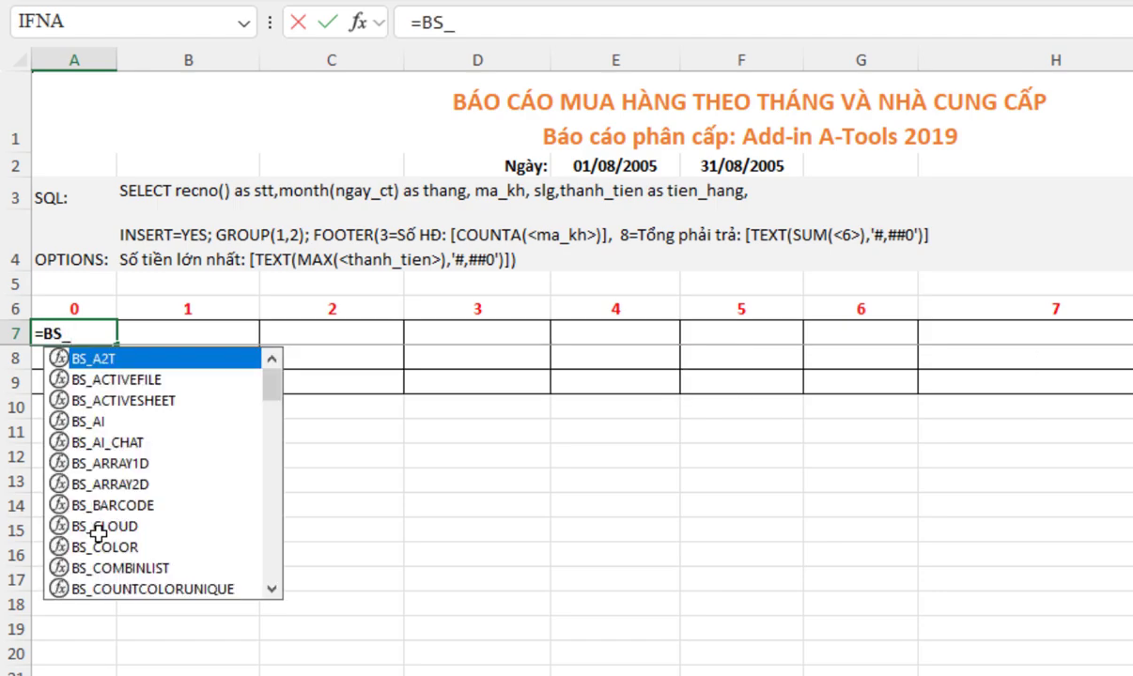
{"action": "type", "text": "S"}
{"action": "key", "text": "Down"}
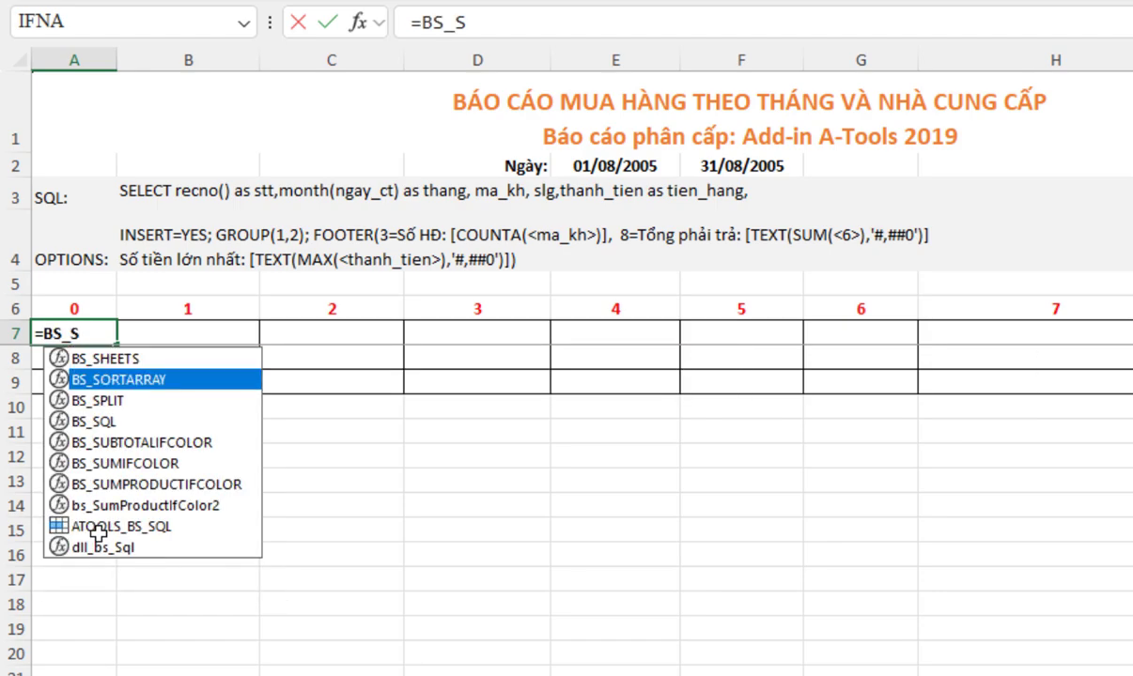
{"action": "type", "text": "Q"}
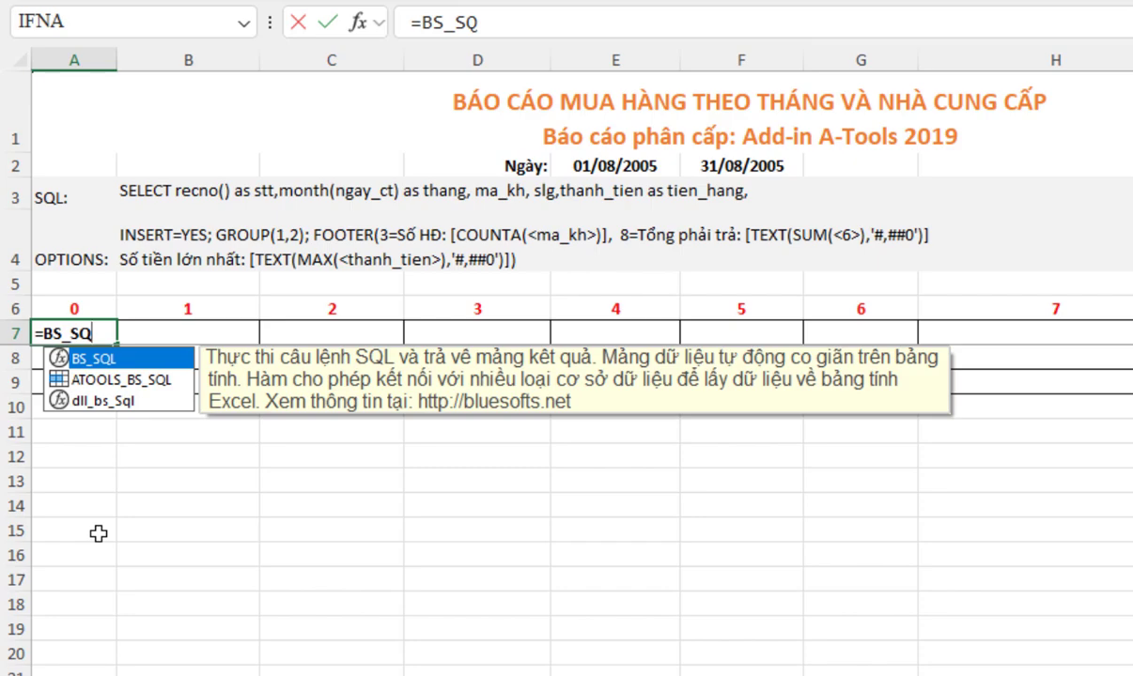
{"action": "key", "text": "Tab"}
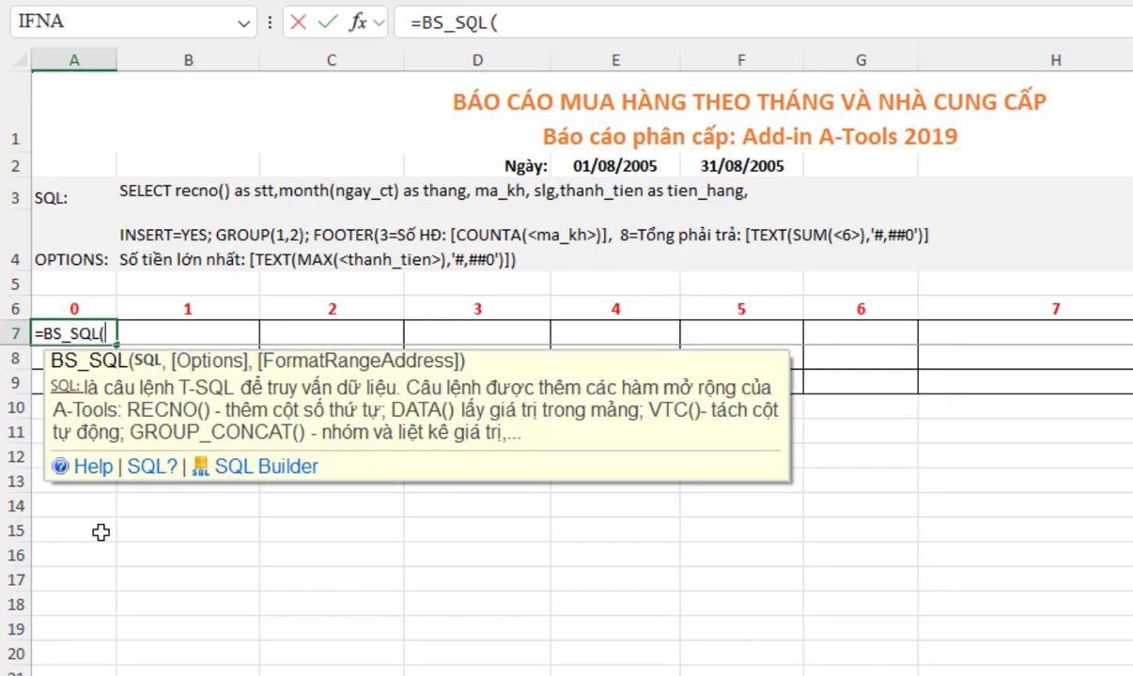
{"action": "left_click", "coordinate": [150, 192]}
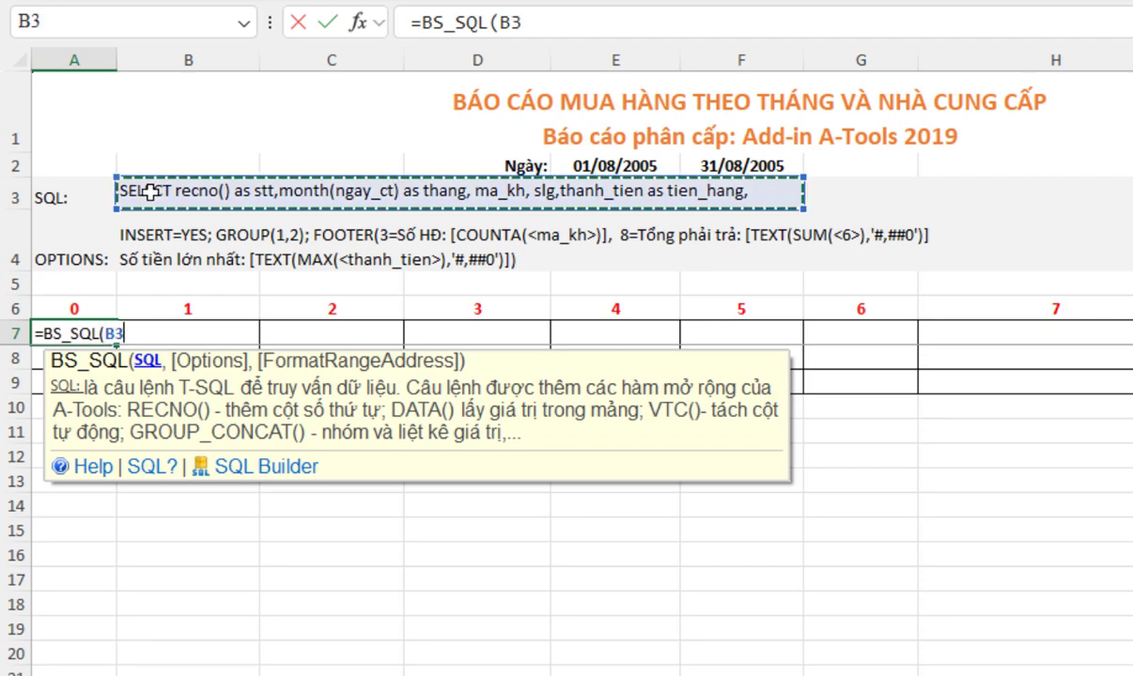
{"action": "type", "text": ","}
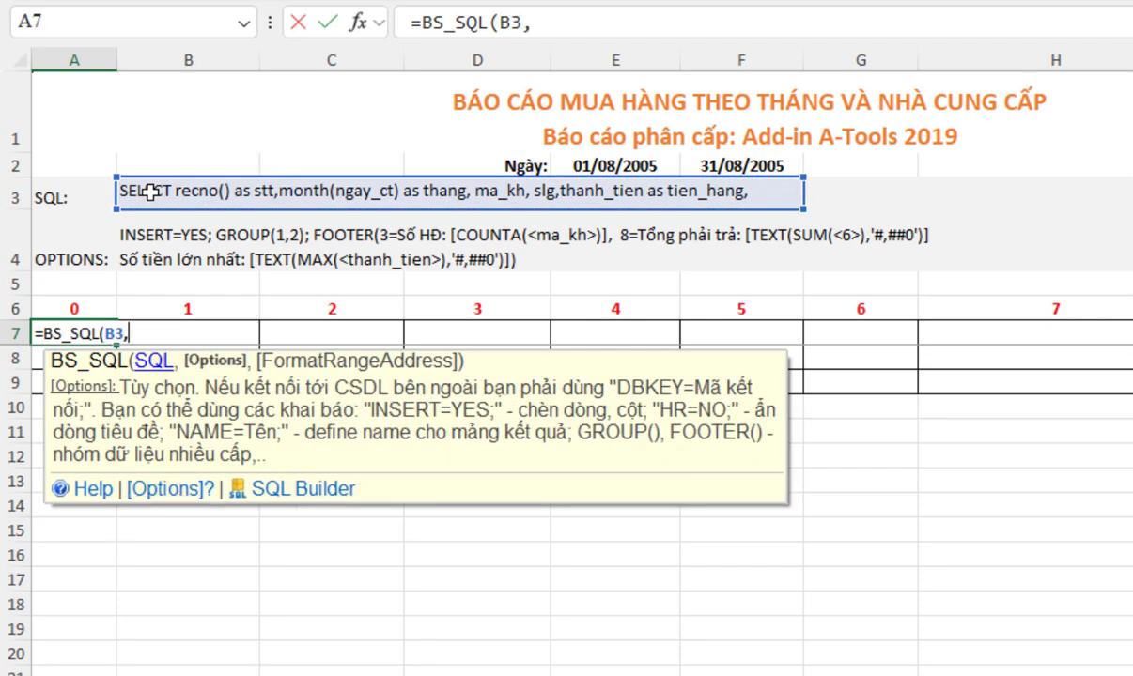
{"action": "left_click", "coordinate": [151, 241]}
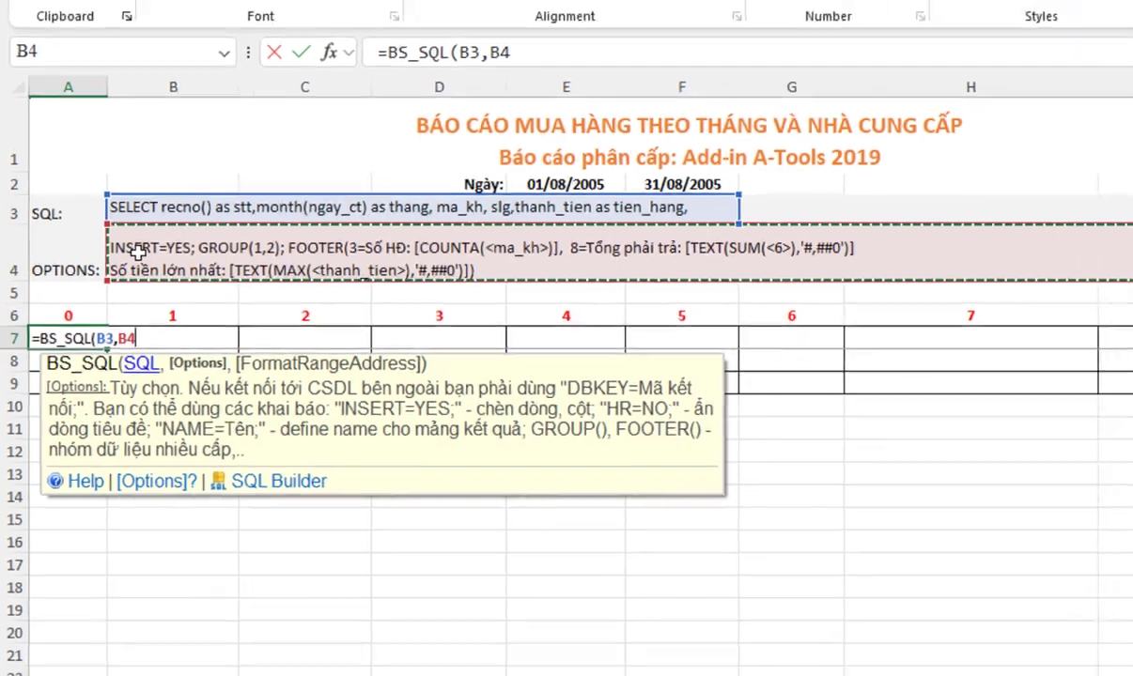
{"action": "type", "text": ")"}
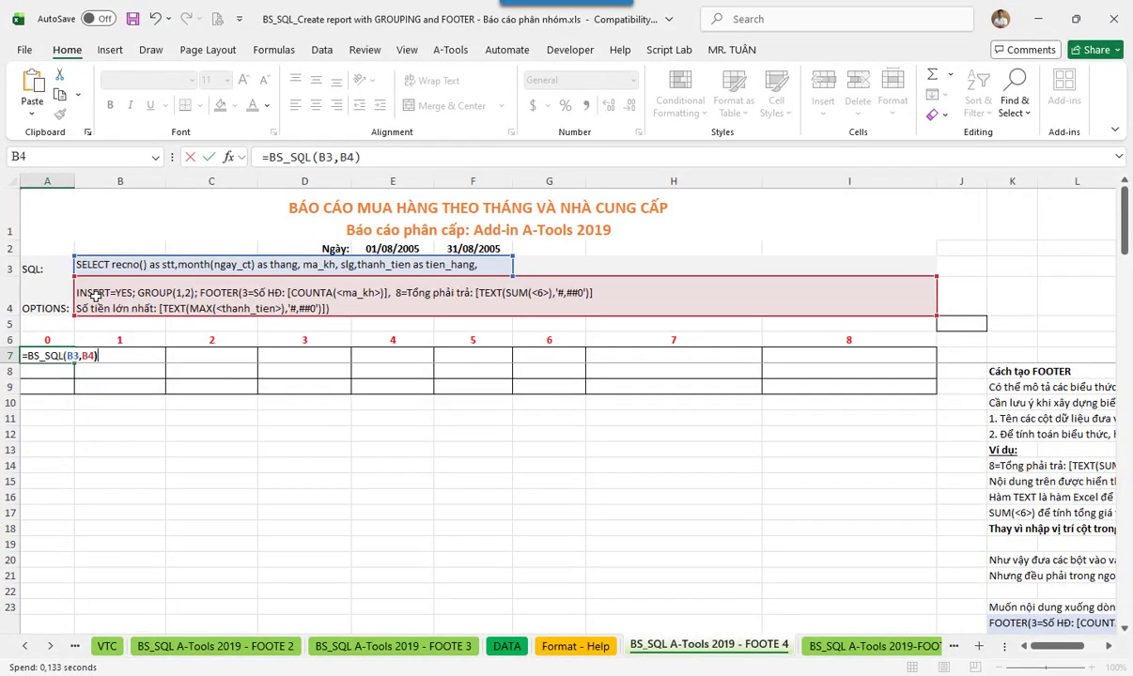
{"action": "key", "text": "ctrl+shift+Return"}
{"action": "left_click", "coordinate": [197, 368]}
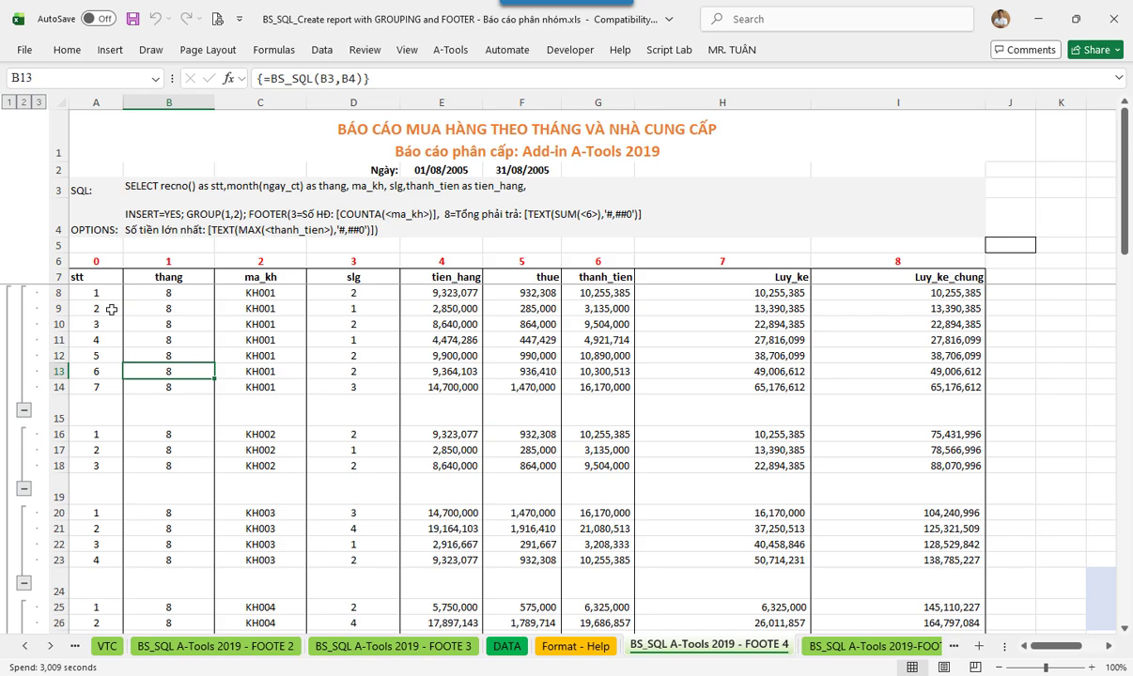
{"action": "left_click_drag", "start_coordinate": [93, 274], "coordinate": [91, 387]}
{"action": "left_click_drag", "start_coordinate": [176, 296], "coordinate": [333, 360]}
{"action": "left_click", "coordinate": [427, 324]}
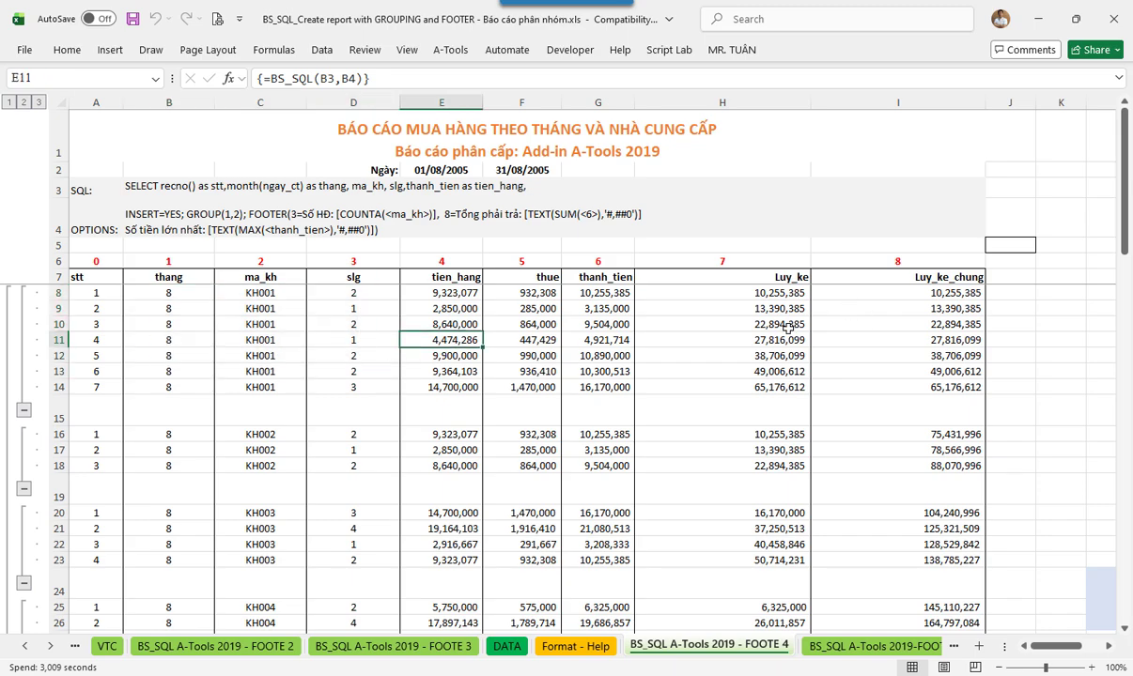
{"action": "left_click", "coordinate": [784, 329]}
{"action": "left_click", "coordinate": [889, 307]}
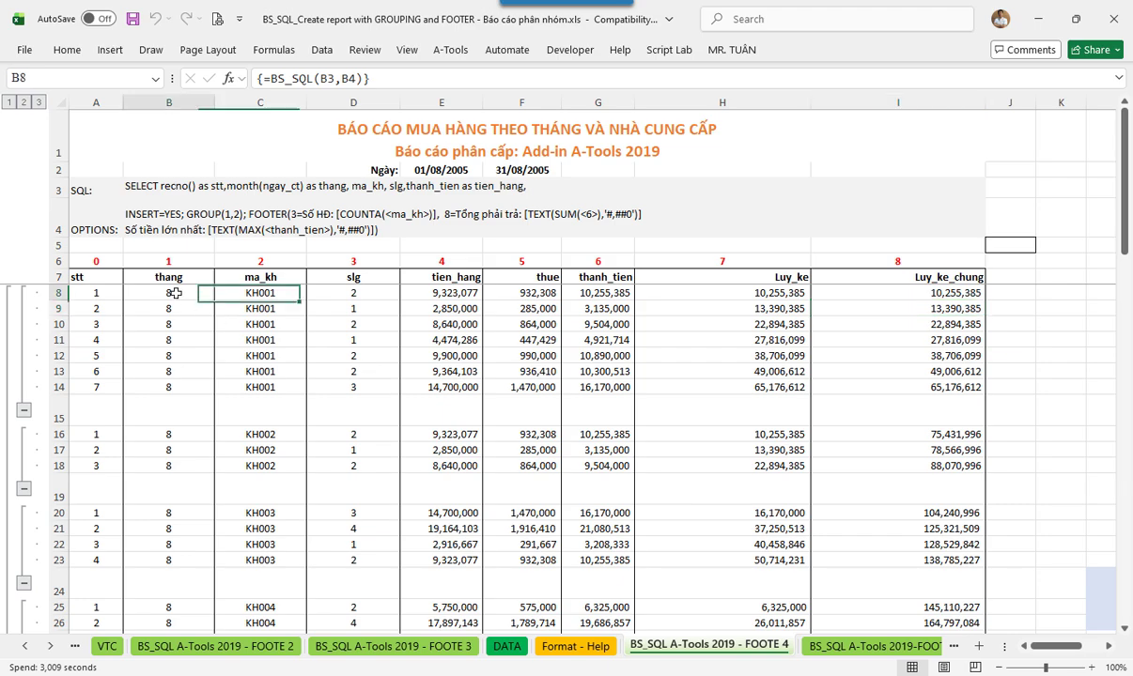
{"action": "left_click_drag", "start_coordinate": [176, 294], "coordinate": [170, 387]}
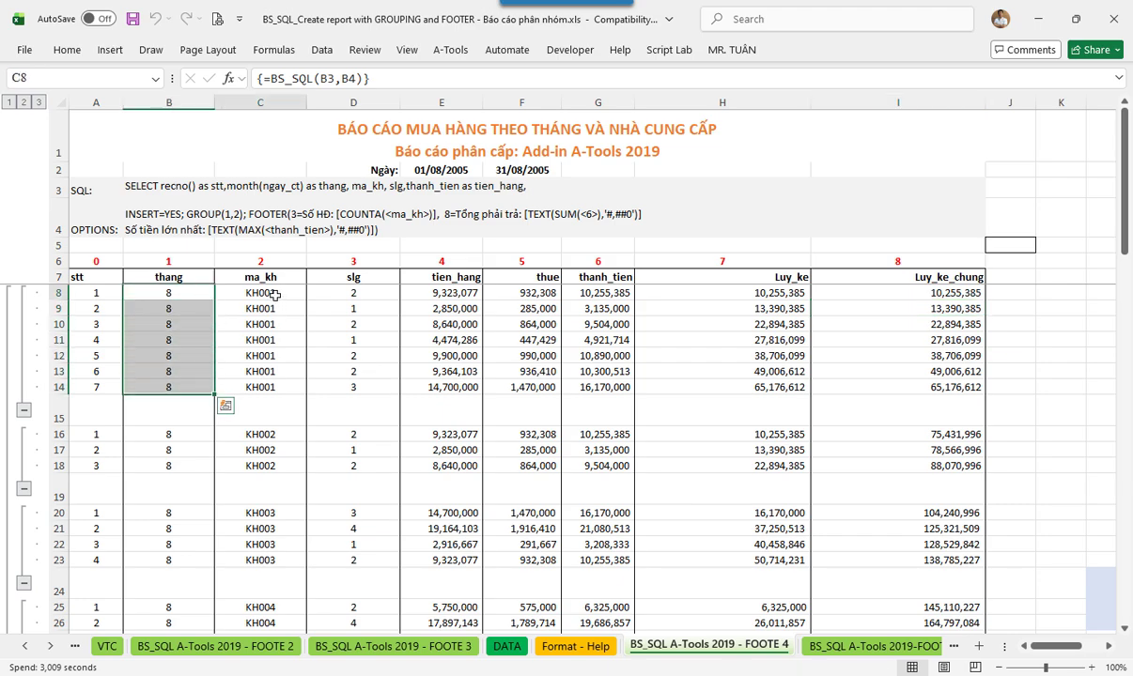
{"action": "left_click_drag", "start_coordinate": [264, 293], "coordinate": [263, 355]}
{"action": "left_click", "coordinate": [178, 433]}
{"action": "left_click_drag", "start_coordinate": [177, 434], "coordinate": [170, 467]}
{"action": "left_click_drag", "start_coordinate": [263, 435], "coordinate": [266, 467]}
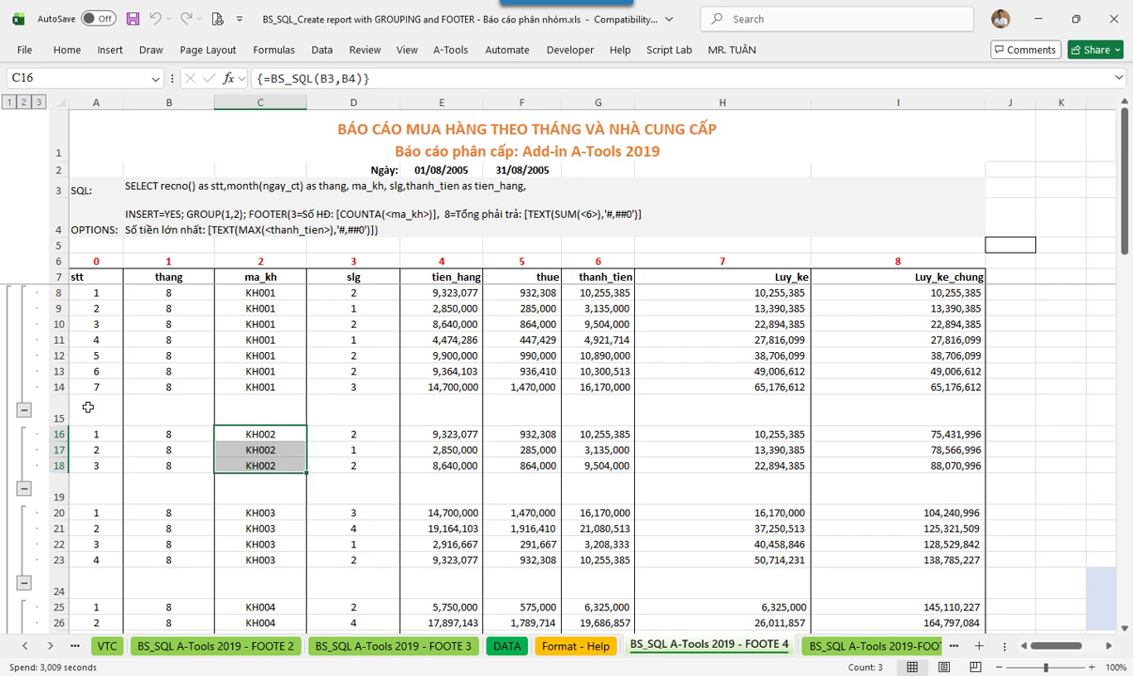
{"action": "left_click_drag", "start_coordinate": [88, 407], "coordinate": [888, 406]}
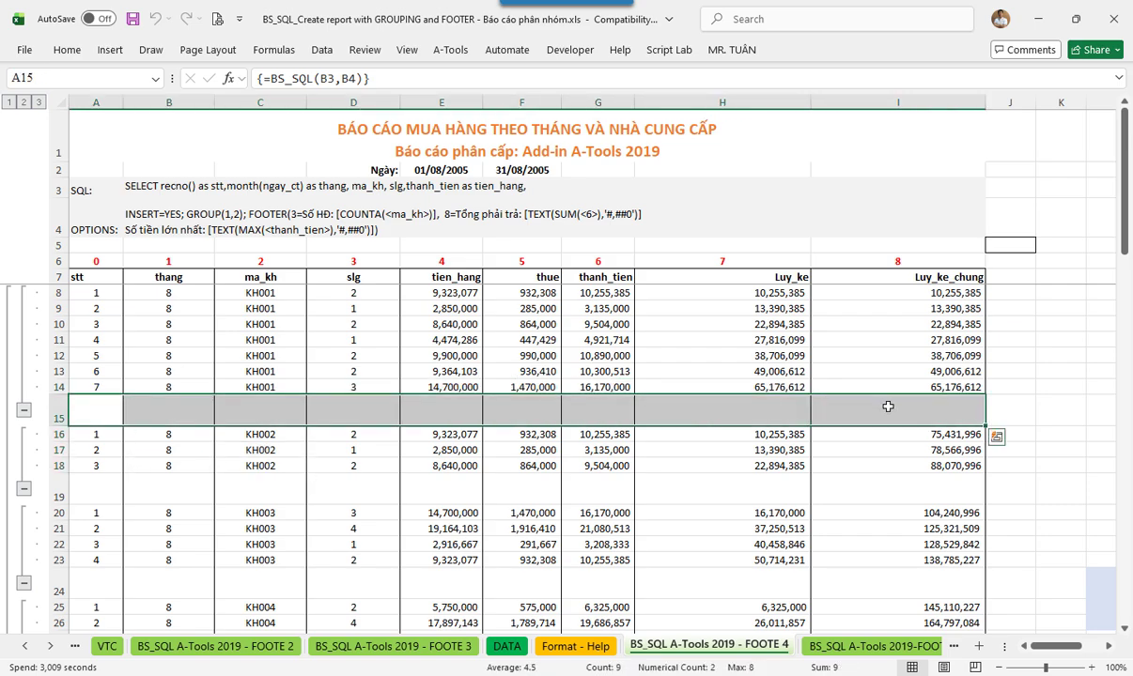
{"action": "left_click", "coordinate": [313, 449]}
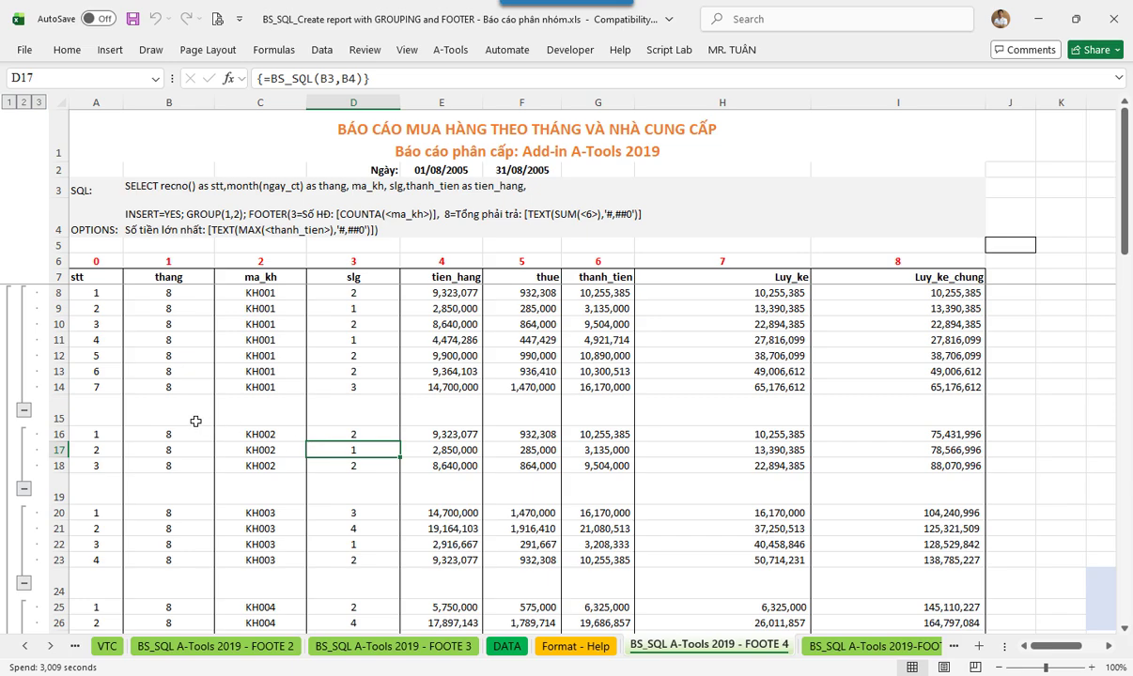
{"action": "left_click_drag", "start_coordinate": [107, 411], "coordinate": [786, 420]}
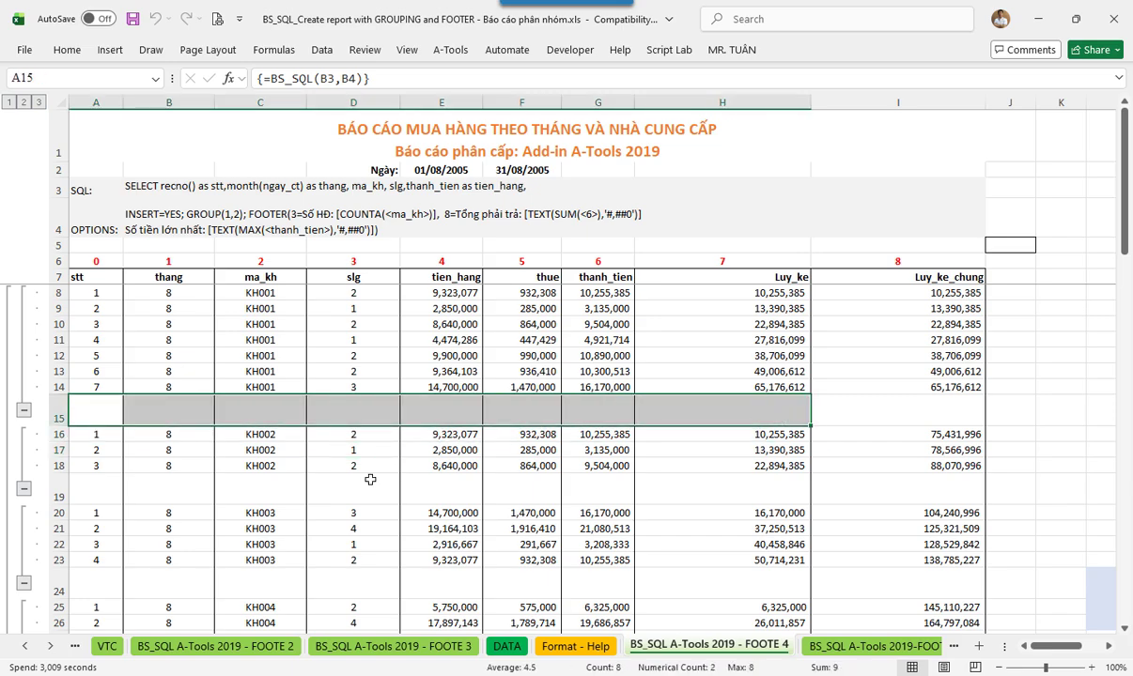
{"action": "left_click", "coordinate": [370, 480]}
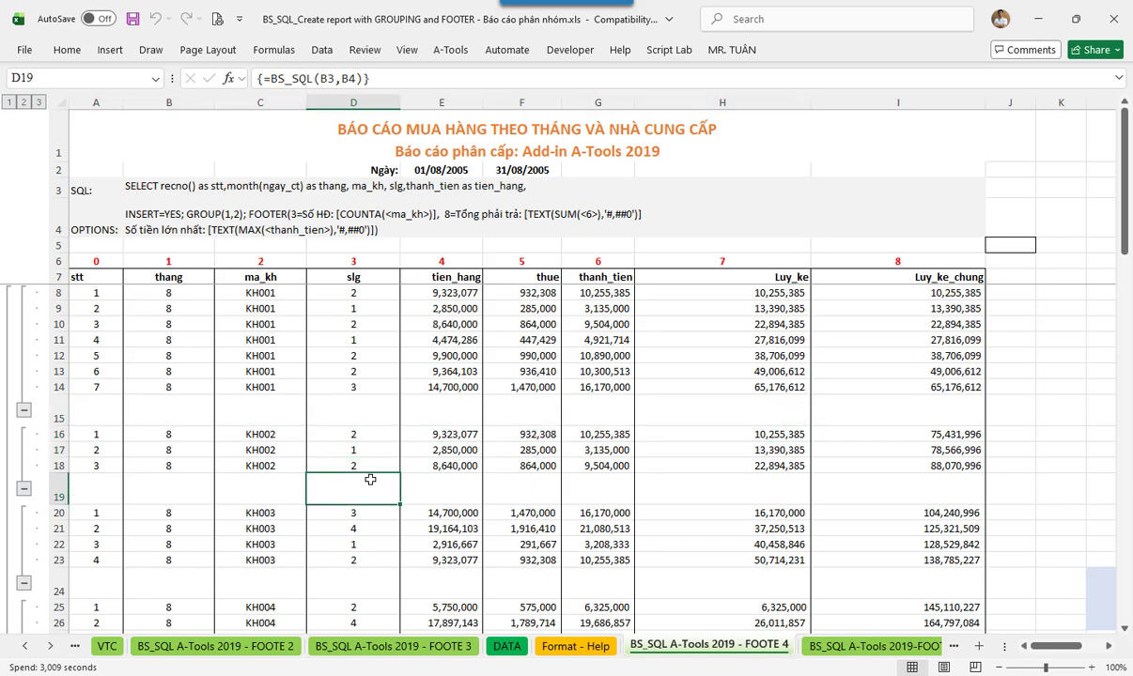
{"action": "left_click", "coordinate": [85, 278]}
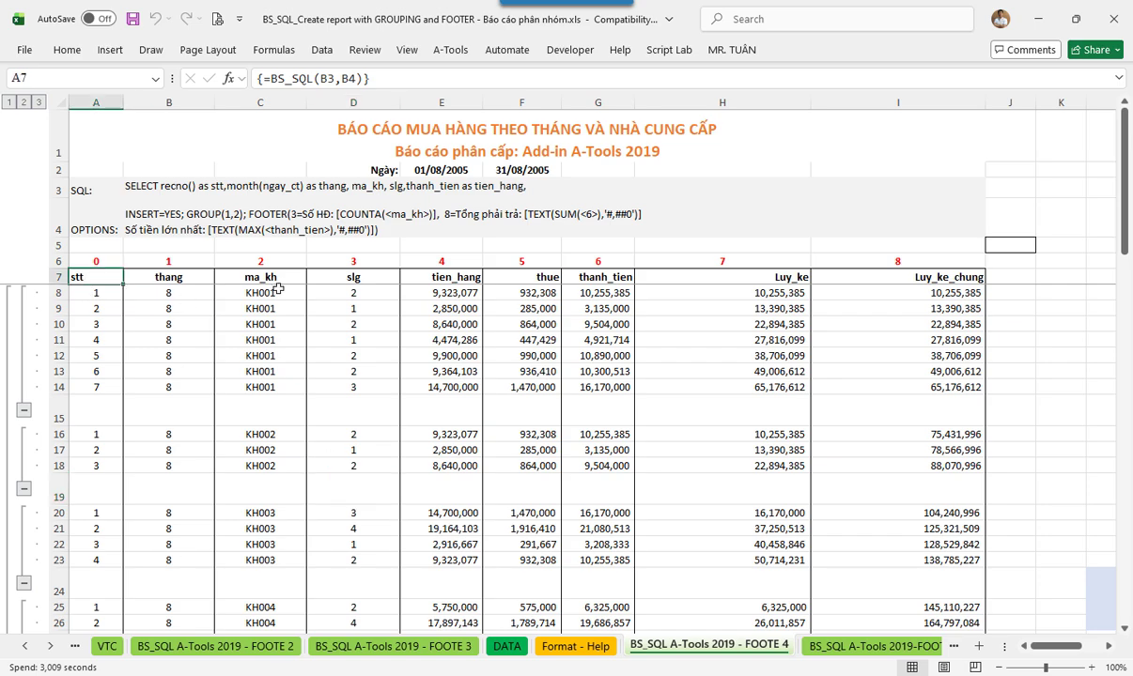
- Inspect the level 1 and level 2 format template rows on the Format - Help sheet
{"action": "left_click", "coordinate": [573, 646]}
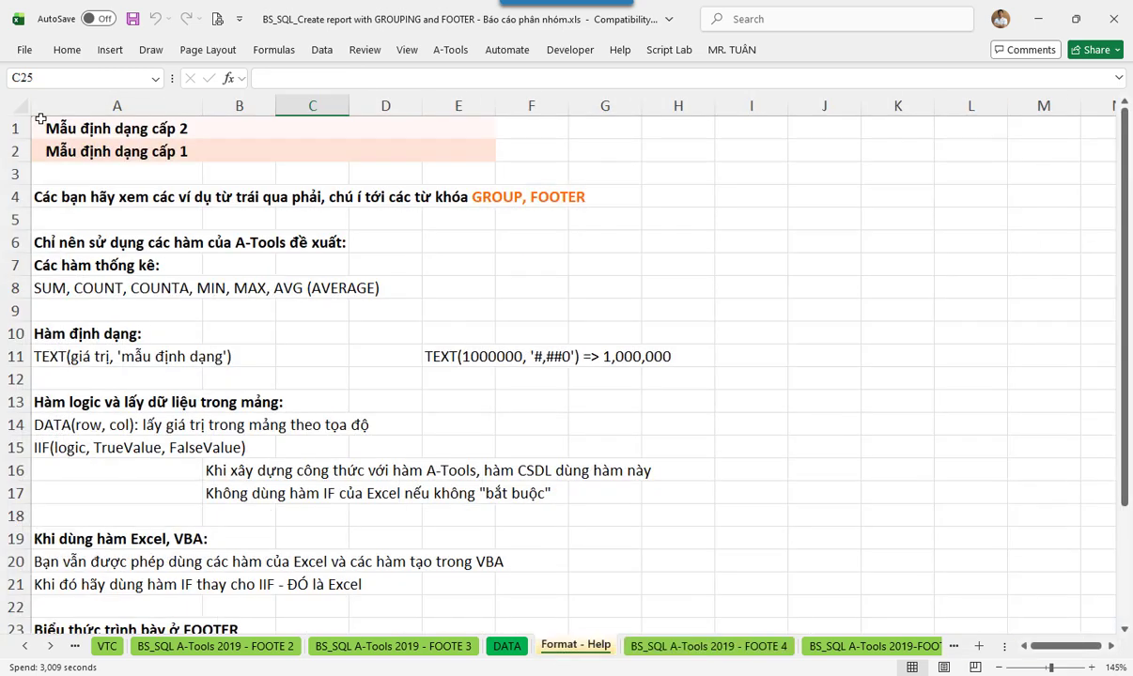
{"action": "left_click_drag", "start_coordinate": [39, 123], "coordinate": [465, 130]}
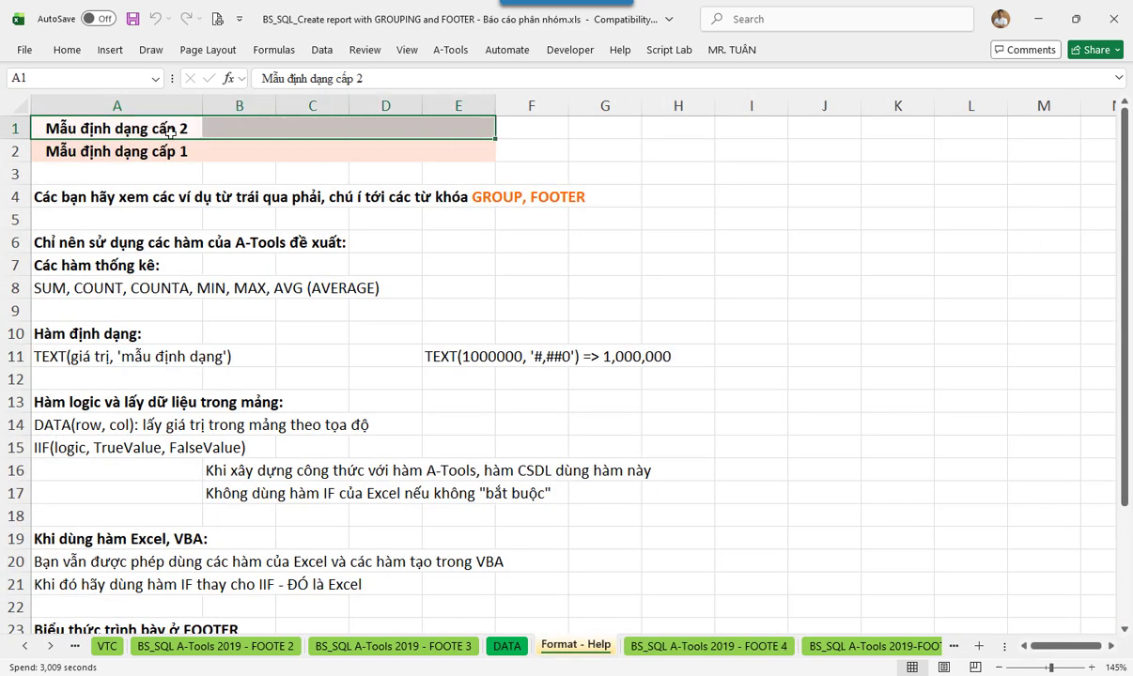
{"action": "left_click_drag", "start_coordinate": [50, 146], "coordinate": [474, 152]}
{"action": "left_click_drag", "start_coordinate": [65, 120], "coordinate": [469, 130]}
{"action": "left_click_drag", "start_coordinate": [470, 129], "coordinate": [470, 128]}
{"action": "left_click", "coordinate": [498, 477]}
- Add 'Format - Help'!A1:E2 as the third BS_SQL argument in A7 and recommit the array formula
{"action": "left_click", "coordinate": [709, 646]}
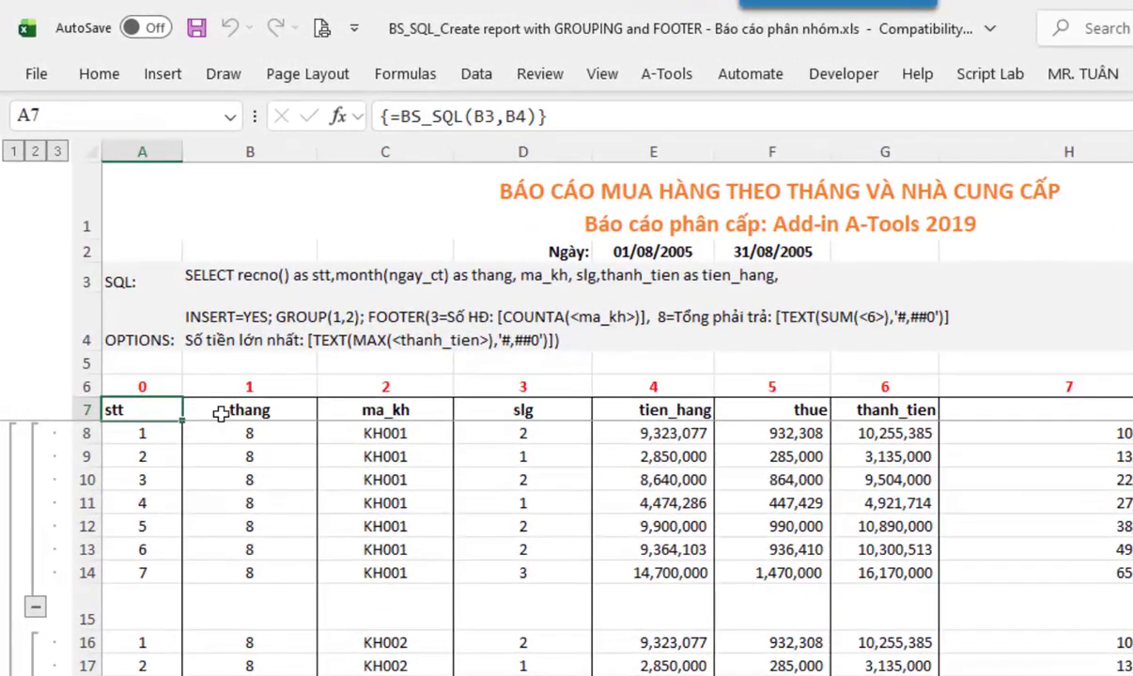
{"action": "double_click", "coordinate": [155, 410]}
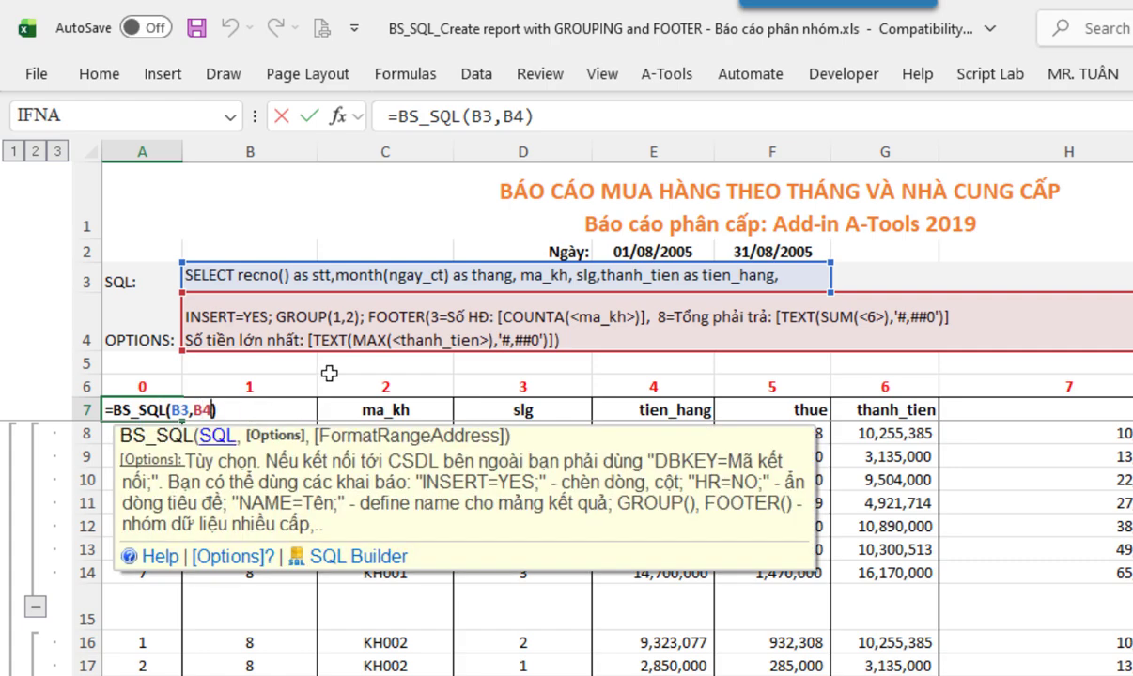
{"action": "type", "text": ","}
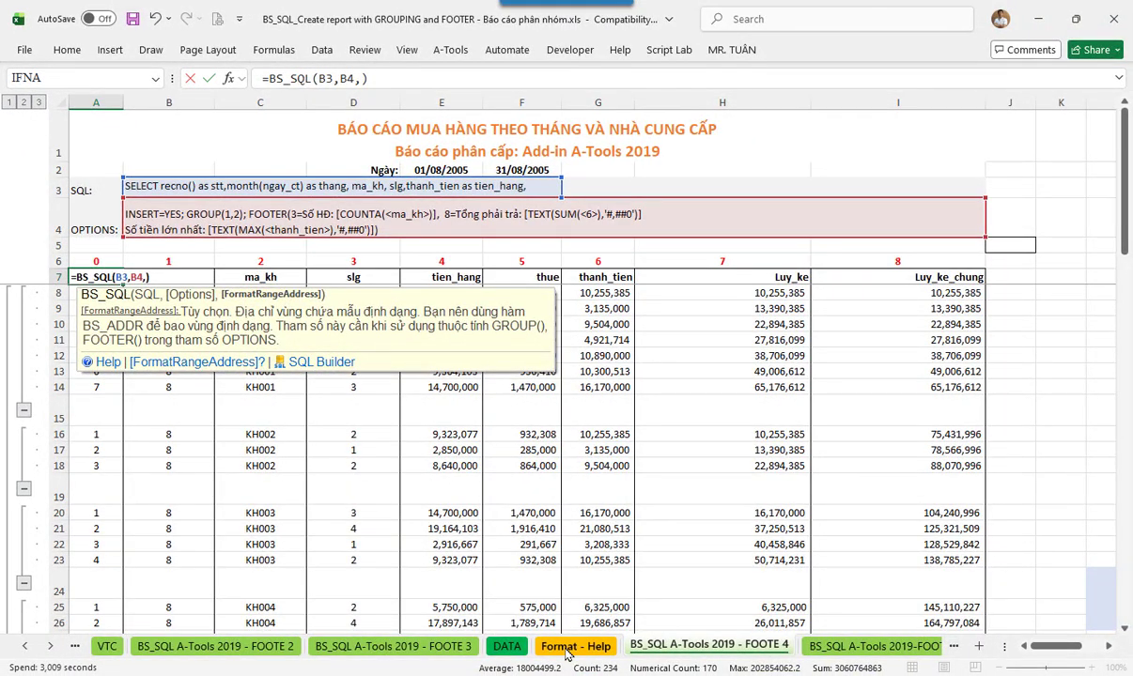
{"action": "left_click", "coordinate": [569, 648]}
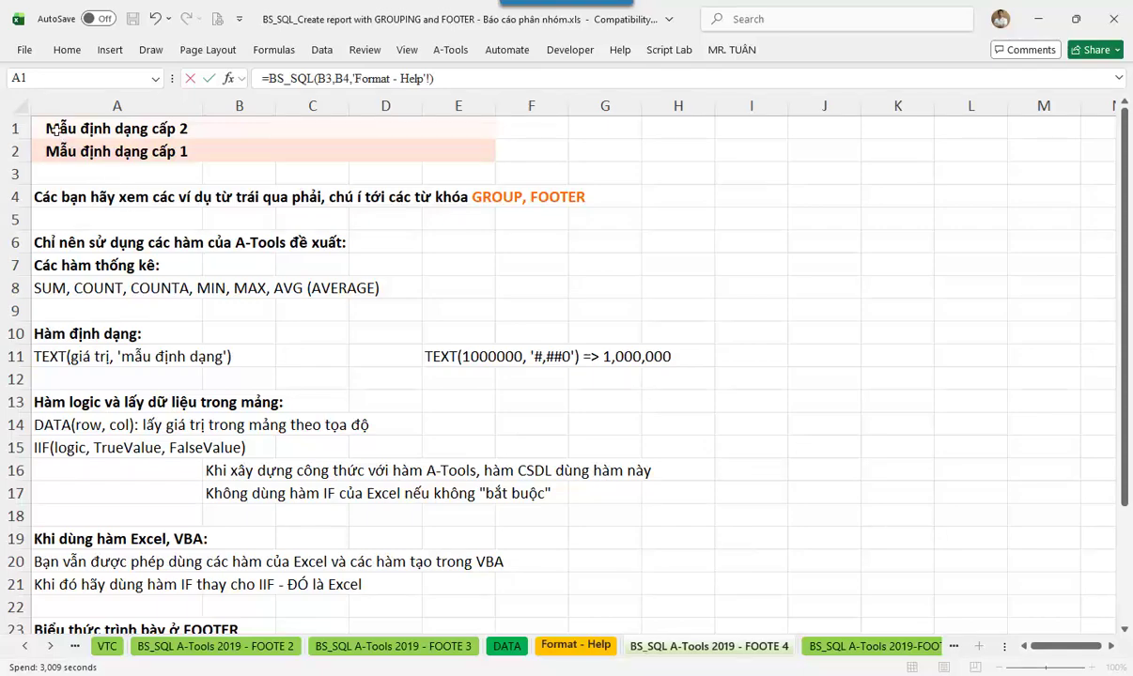
{"action": "left_click_drag", "start_coordinate": [52, 126], "coordinate": [477, 155]}
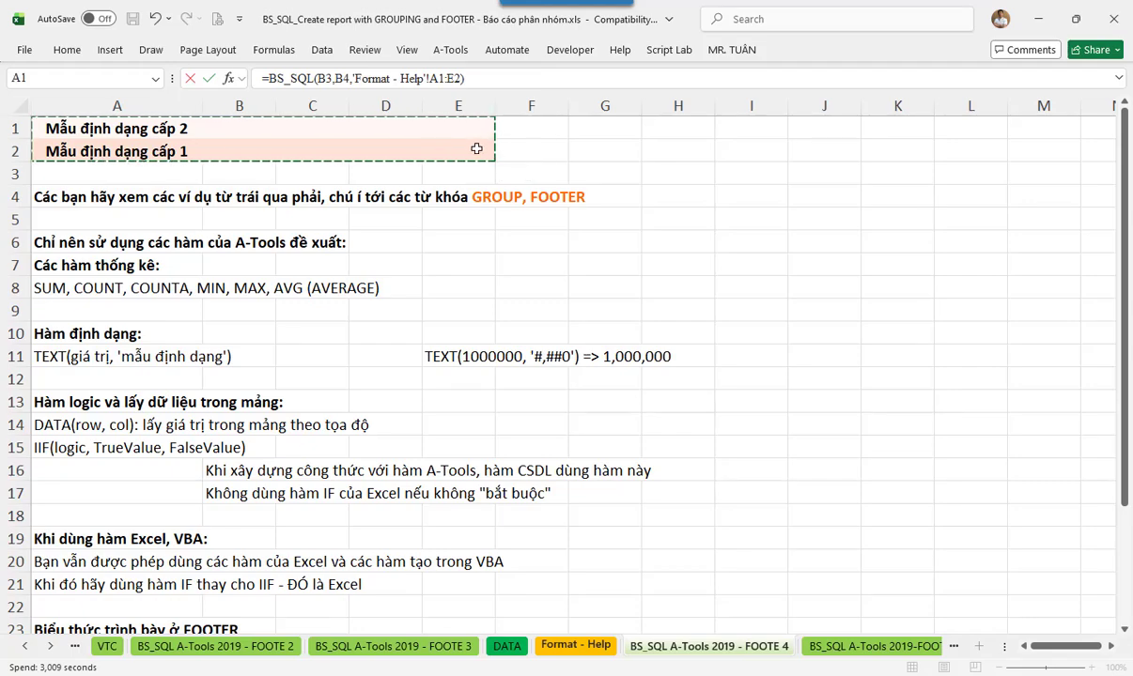
{"action": "key", "text": "ctrl+shift+Return"}
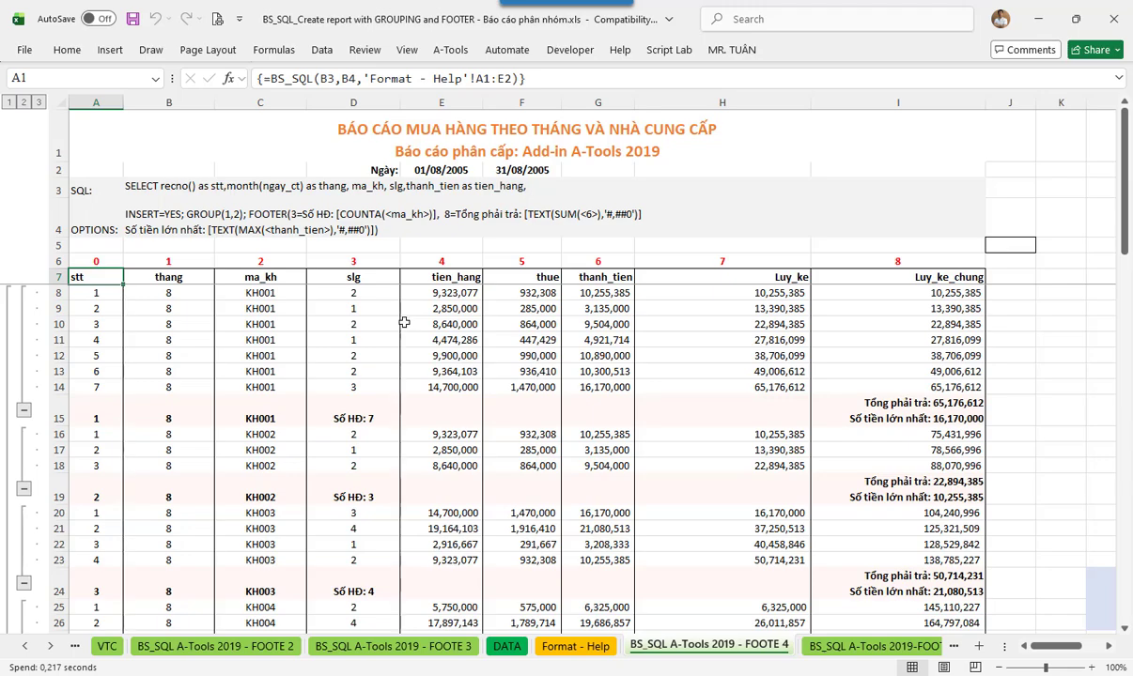
- Check footer rows 15 and 19, then fill the header row from A7 with light orange
{"action": "left_click_drag", "start_coordinate": [73, 411], "coordinate": [841, 427]}
{"action": "left_click_drag", "start_coordinate": [94, 482], "coordinate": [864, 496]}
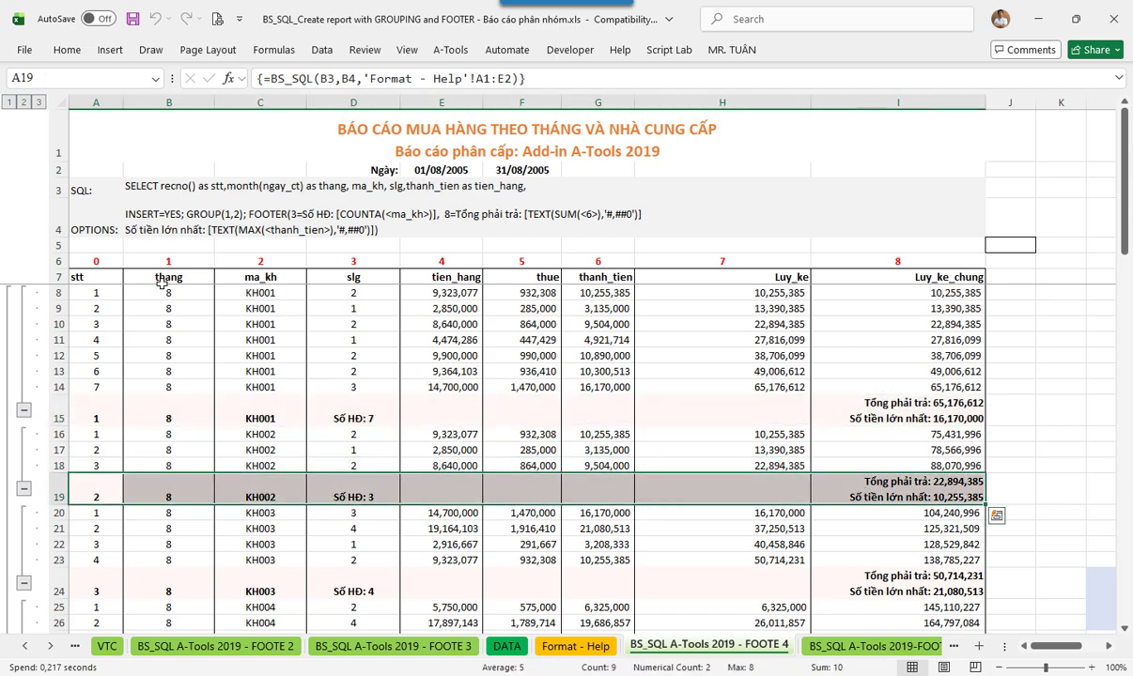
{"action": "left_click", "coordinate": [94, 274]}
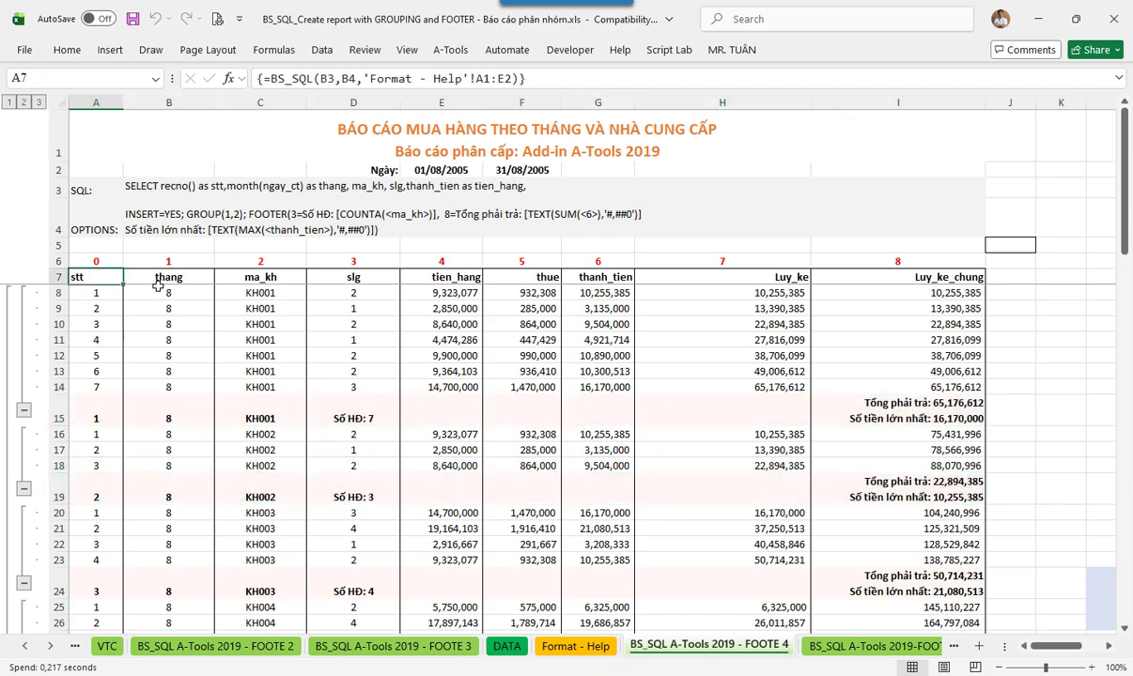
{"action": "key", "text": "ctrl+shift+Right"}
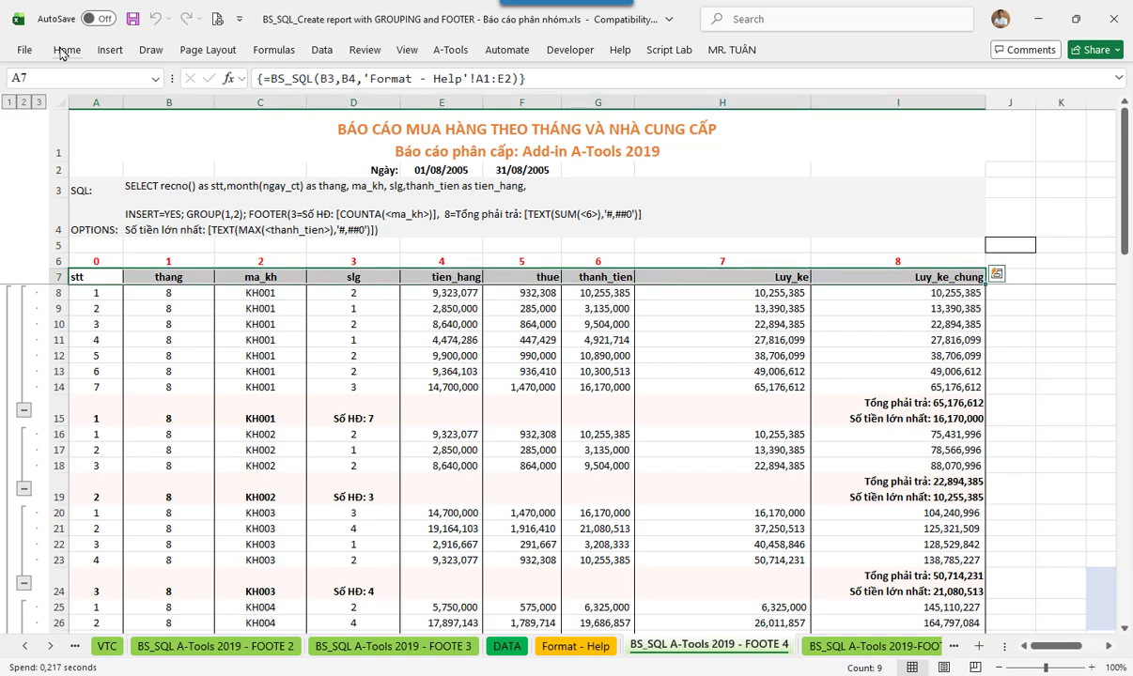
{"action": "double_click", "coordinate": [62, 53]}
{"action": "left_click", "coordinate": [234, 105]}
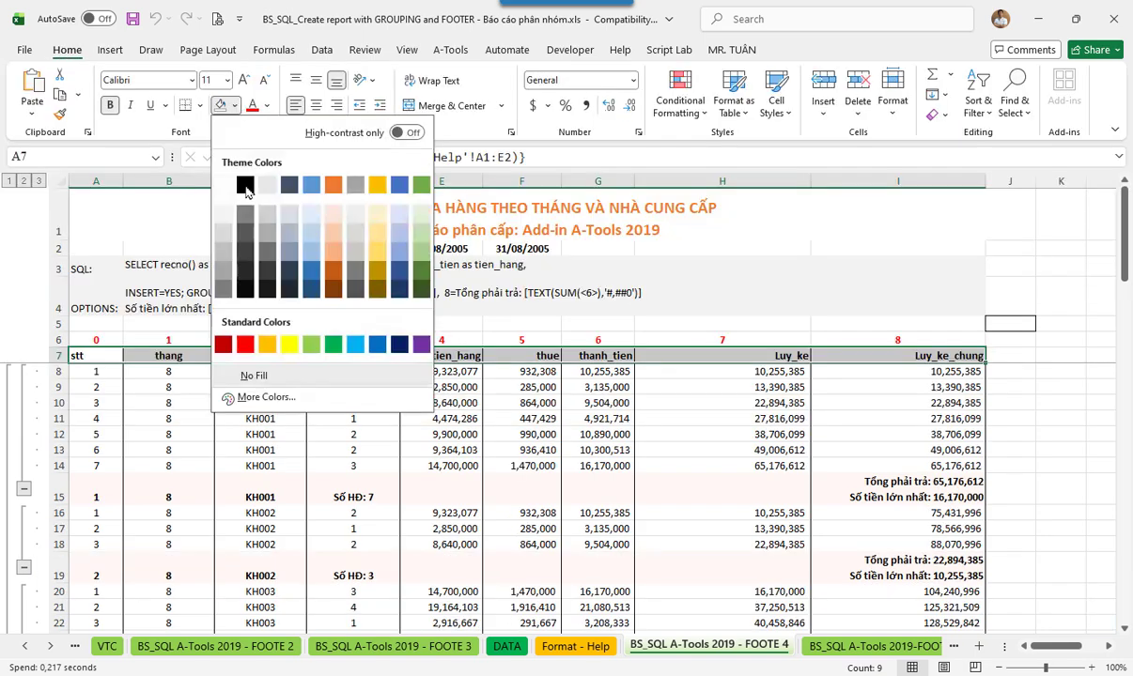
{"action": "left_click", "coordinate": [338, 233]}
{"action": "left_click", "coordinate": [265, 432]}
- Enter the label TỔNG CỘNG: in C34 on the grand total row
{"action": "key", "text": "ctrl+Down"}
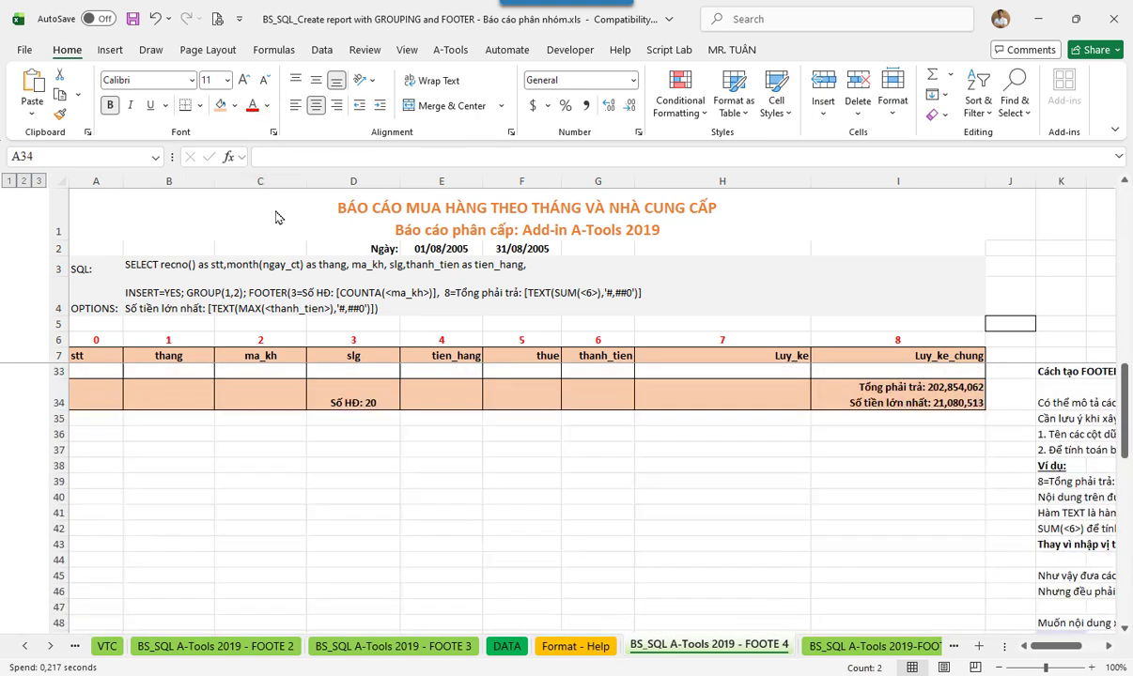
{"action": "left_click", "coordinate": [243, 396]}
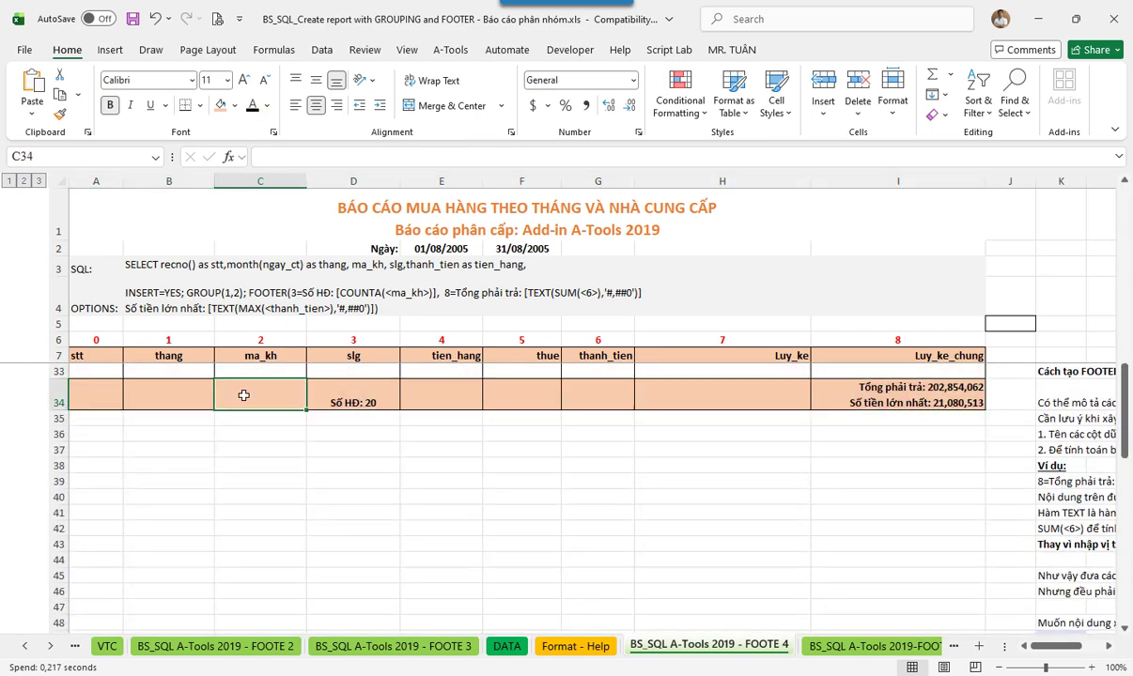
{"action": "type", "text": "TỔNG CỘNG:"}
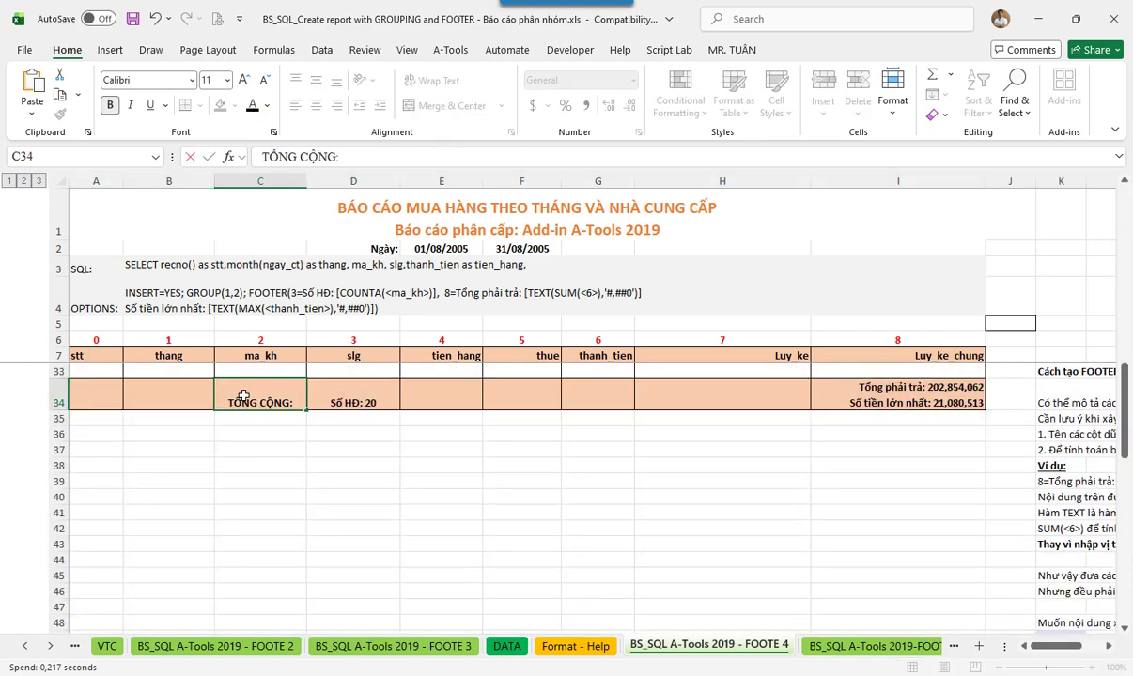
{"action": "key", "text": "Return"}
{"action": "scroll", "coordinate": [308, 314], "scroll_direction": "down", "scroll_amount": 2}
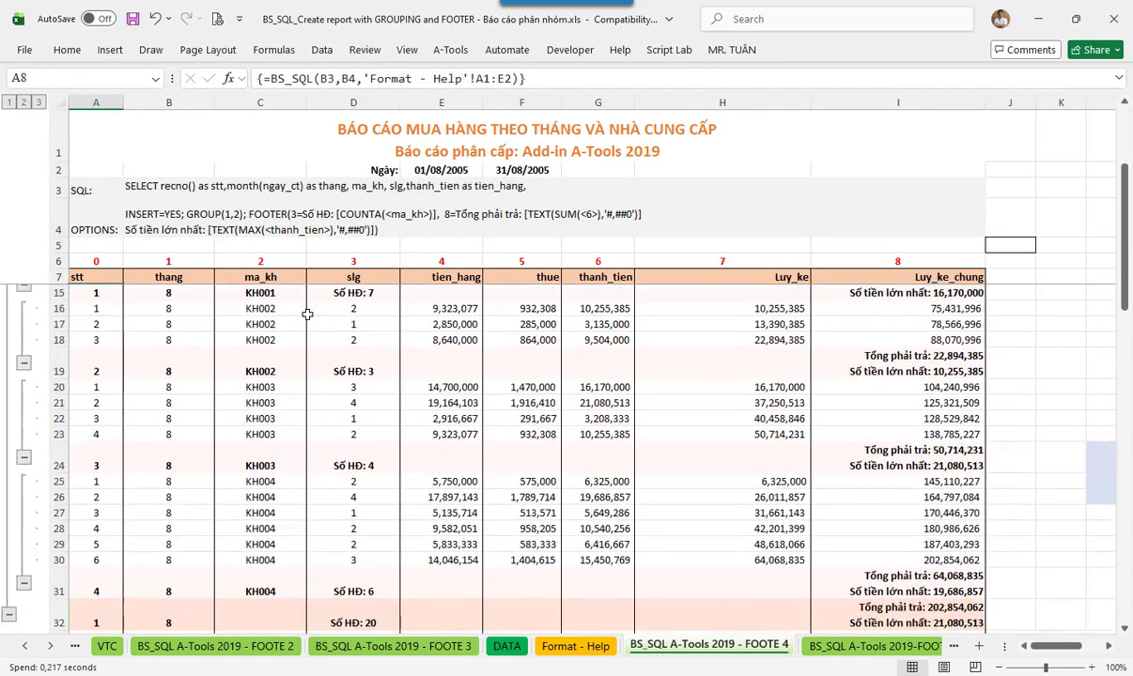
{"action": "scroll", "coordinate": [307, 314], "scroll_direction": "up", "scroll_amount": 2}
{"action": "left_click", "coordinate": [254, 338]}
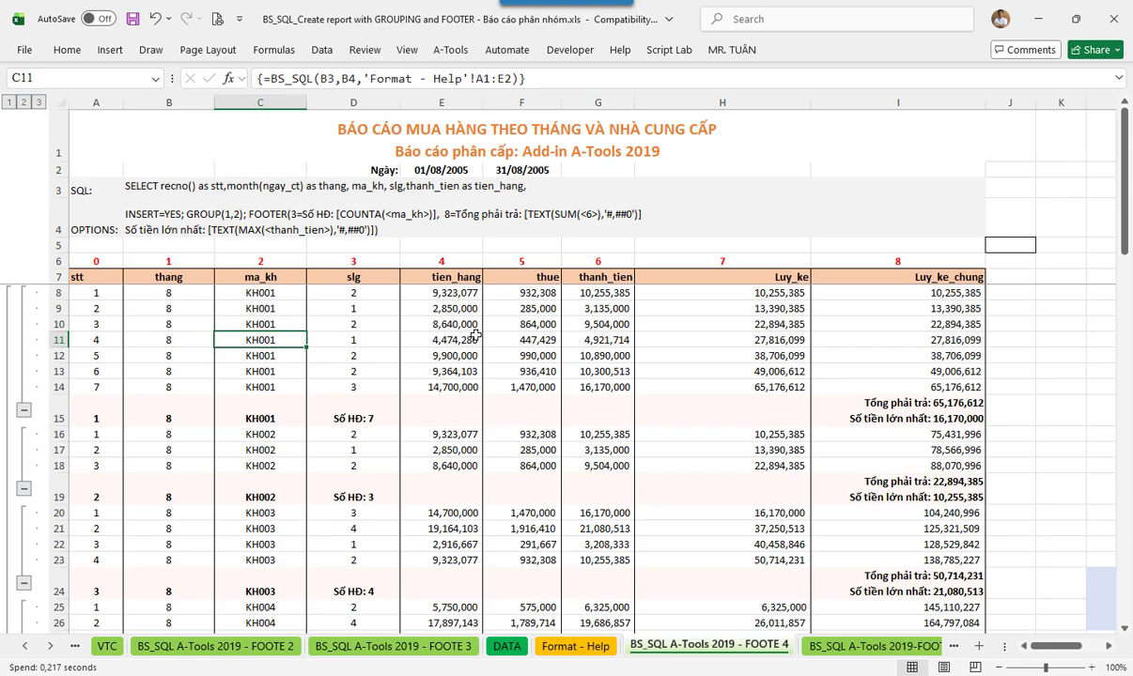
{"action": "left_click_drag", "start_coordinate": [131, 414], "coordinate": [822, 419]}
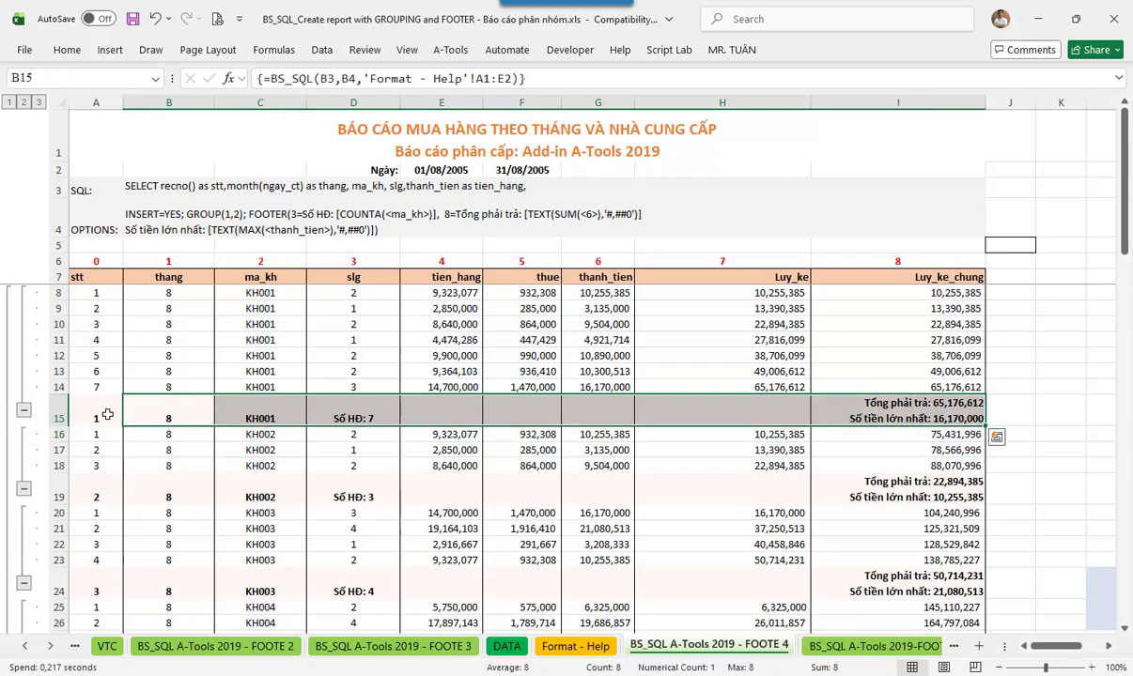
{"action": "left_click", "coordinate": [246, 419]}
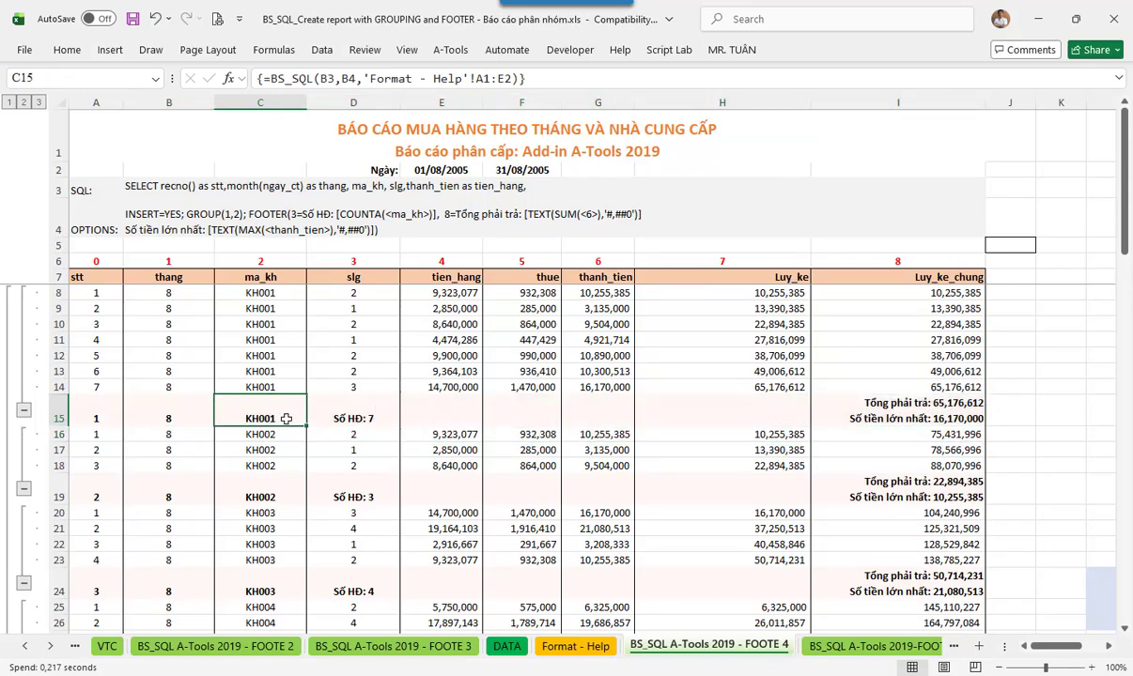
{"action": "left_click", "coordinate": [372, 417]}
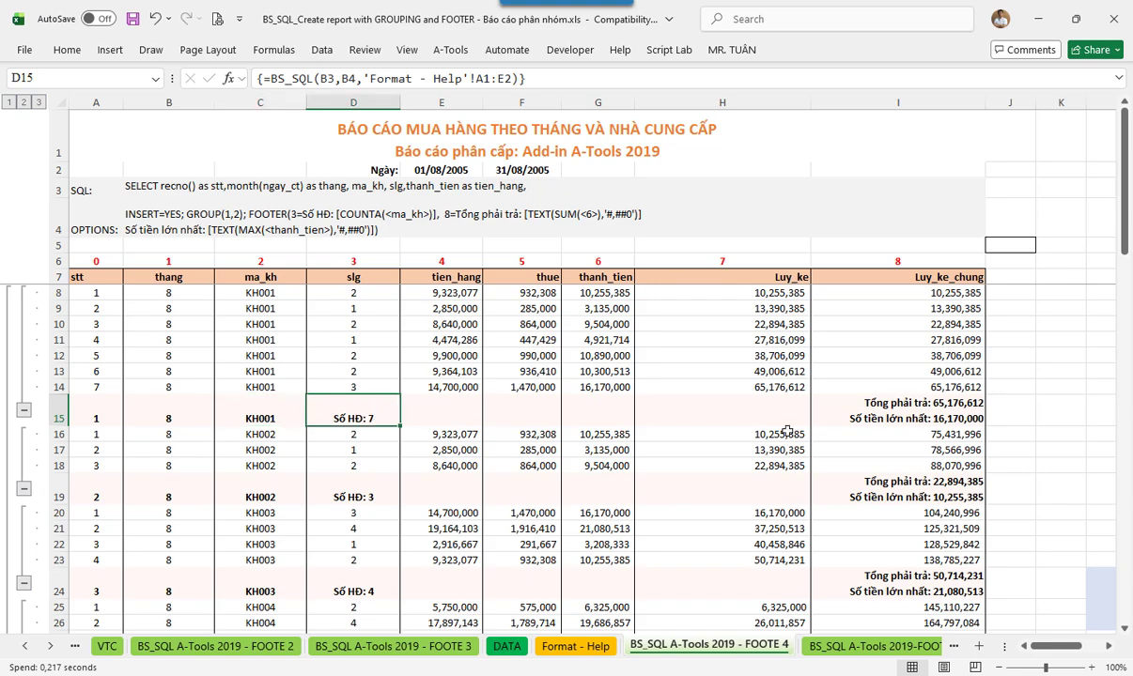
{"action": "left_click", "coordinate": [943, 406]}
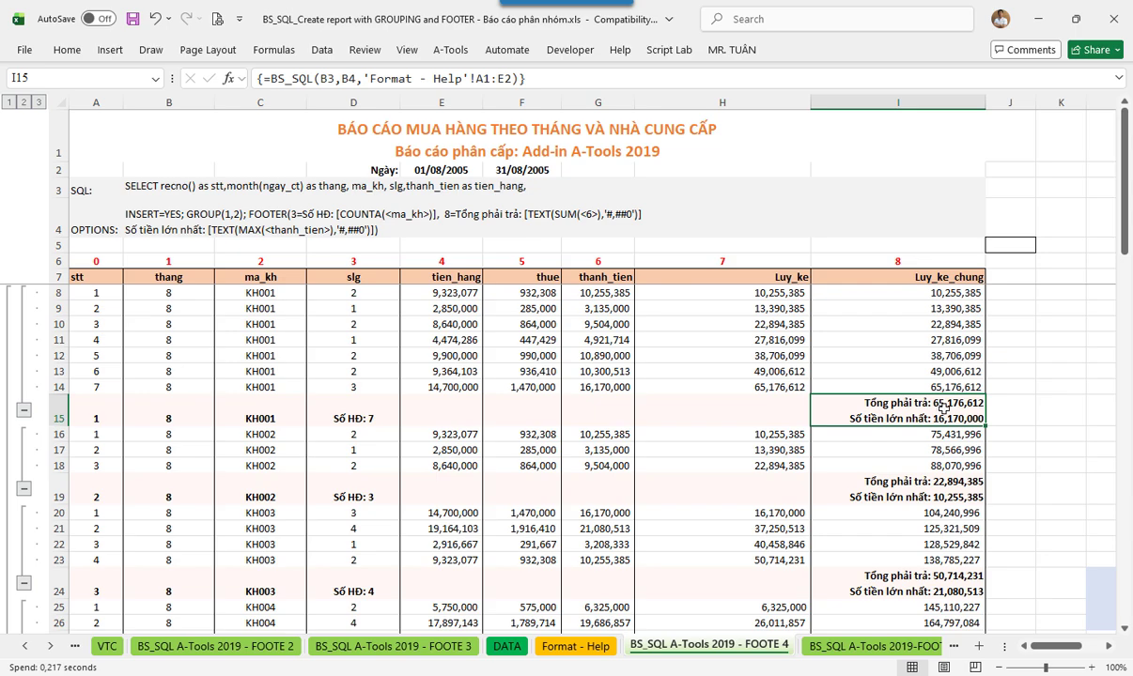
{"action": "left_click", "coordinate": [359, 464]}
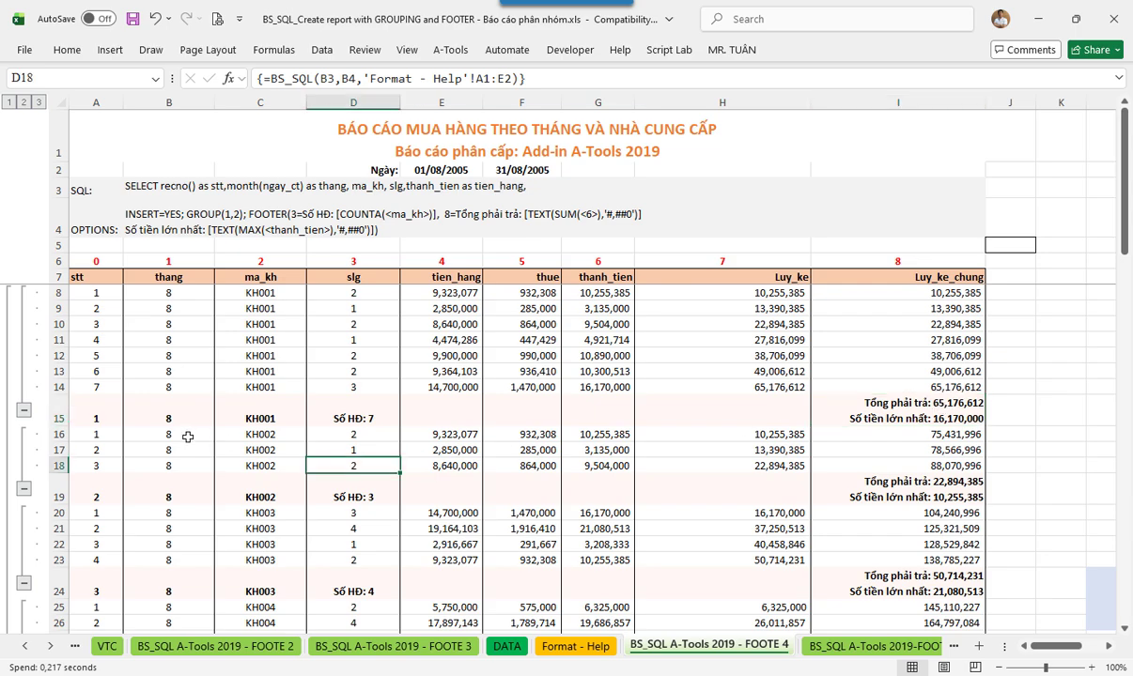
{"action": "left_click", "coordinate": [184, 434]}
{"action": "left_click", "coordinate": [277, 438]}
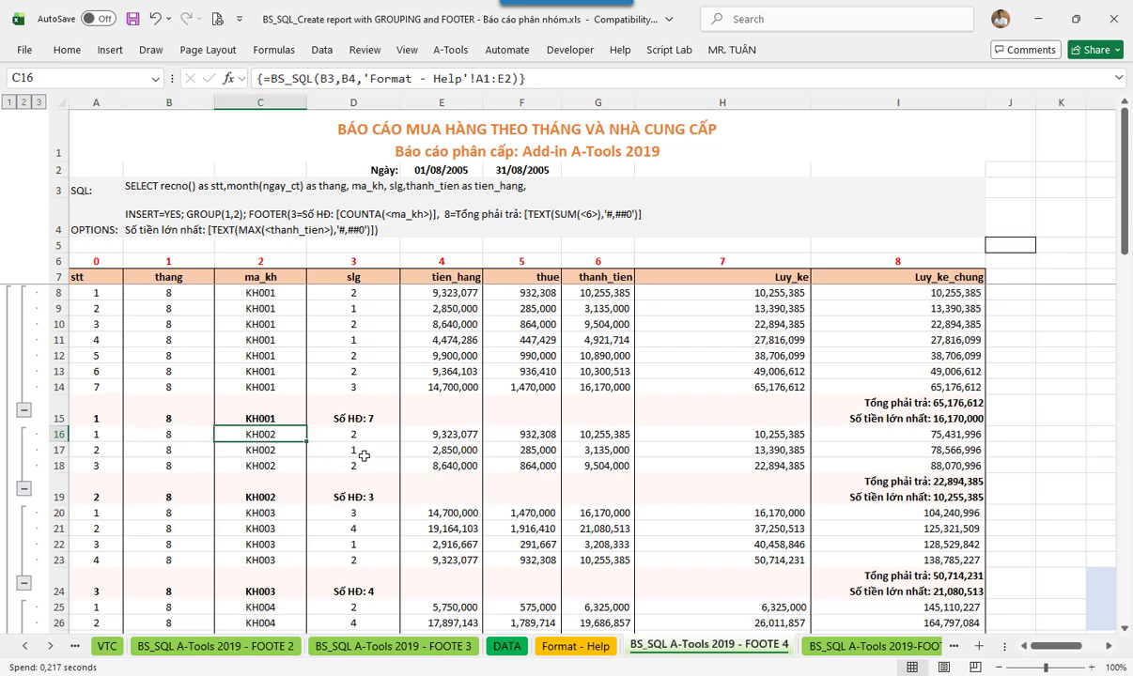
{"action": "left_click", "coordinate": [357, 435]}
{"action": "left_click", "coordinate": [367, 453]}
{"action": "left_click", "coordinate": [347, 466]}
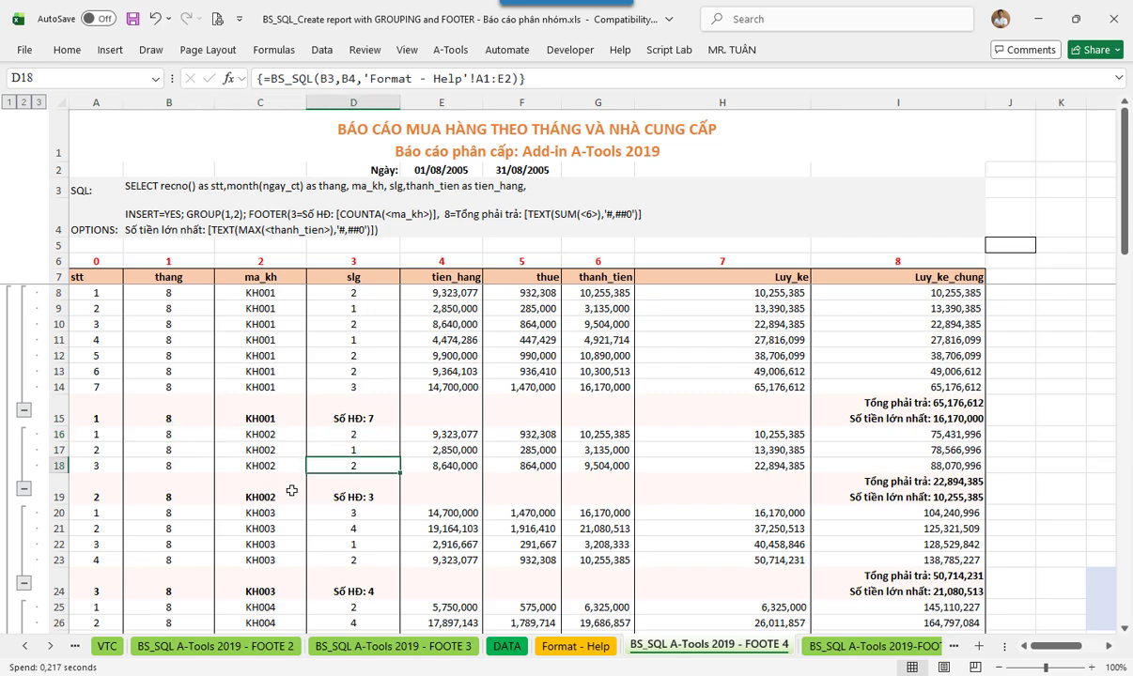
{"action": "scroll", "coordinate": [214, 490], "scroll_direction": "down", "scroll_amount": 9}
{"action": "scroll", "coordinate": [214, 489], "scroll_direction": "up", "scroll_amount": 9}
{"action": "scroll", "coordinate": [270, 462], "scroll_direction": "down", "scroll_amount": 2}
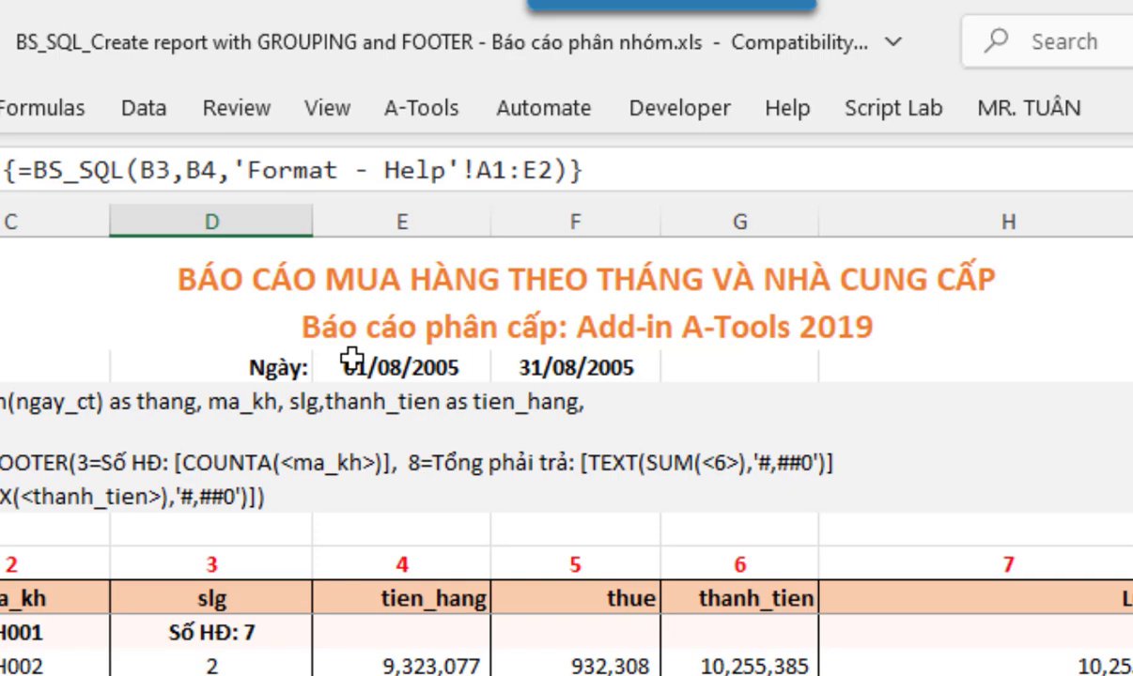
- Change the report end date in F2 from 31/08/2005 to 31/10/2005
{"action": "left_click", "coordinate": [351, 358]}
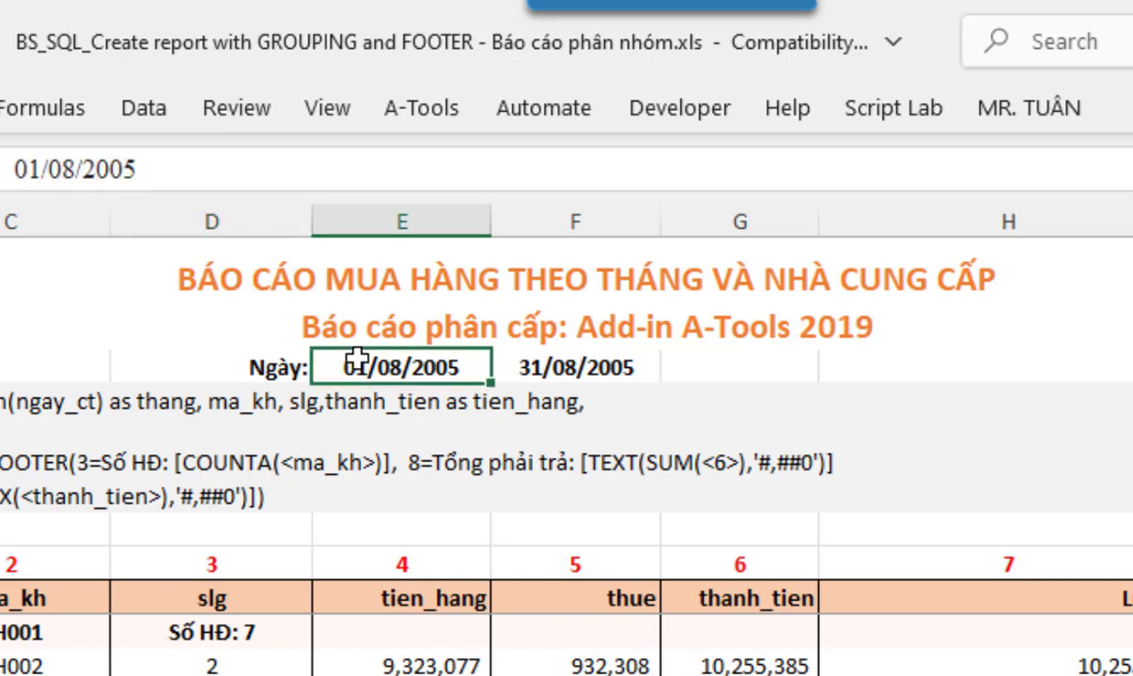
{"action": "left_click", "coordinate": [548, 362]}
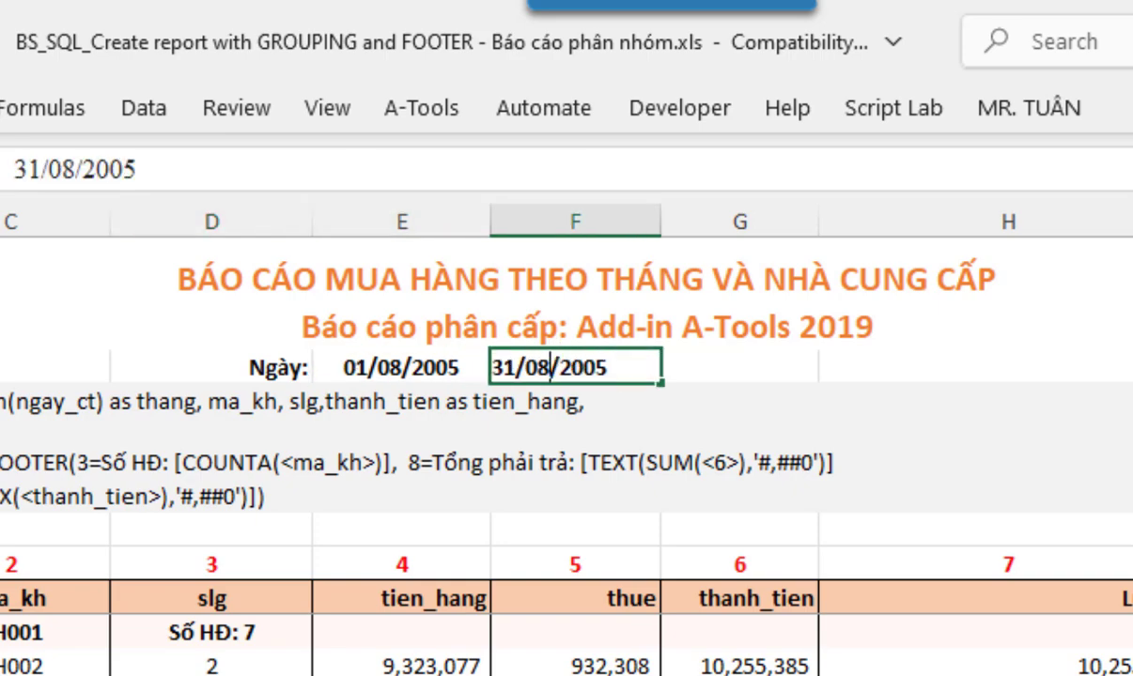
{"action": "key", "text": "BackSpace"}
{"action": "key", "text": "BackSpace"}
{"action": "type", "text": "10"}
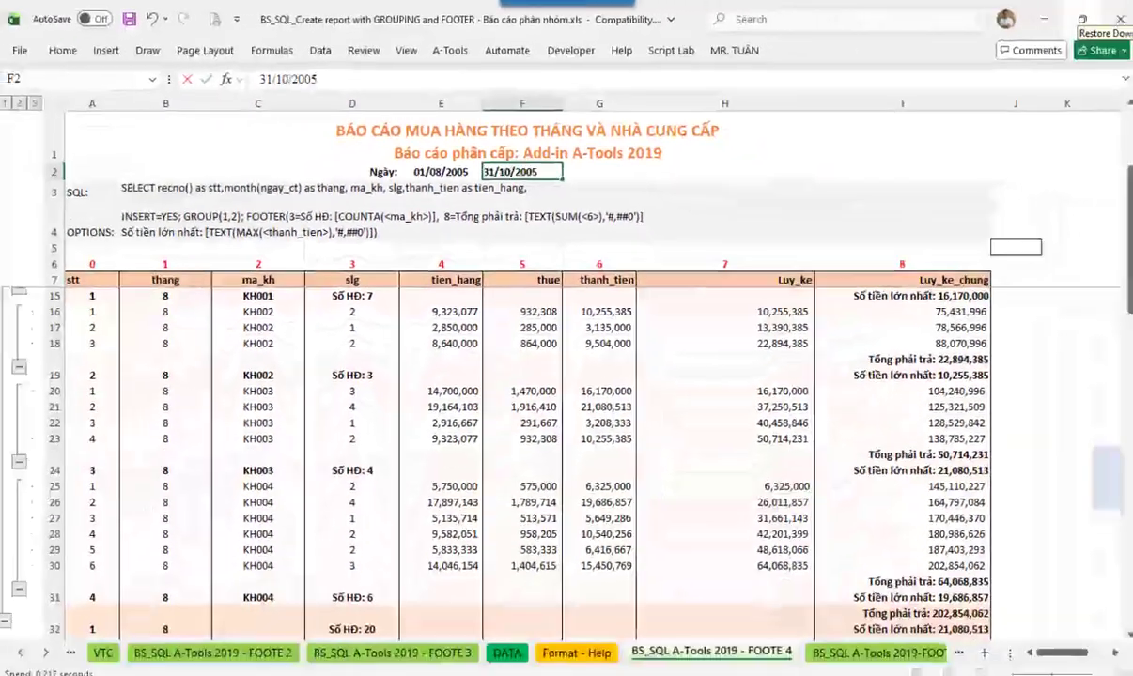
{"action": "key", "text": "Return"}
- Scroll through the regenerated report to check the September customer footer rows
{"action": "left_click", "coordinate": [203, 302]}
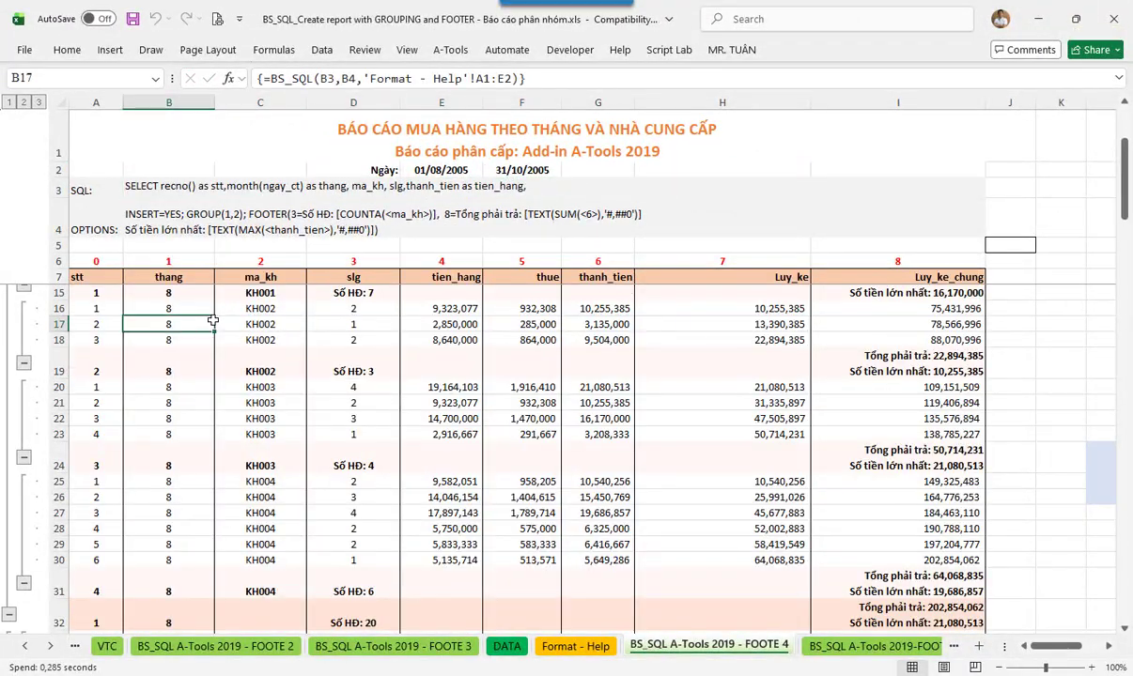
{"action": "scroll", "coordinate": [225, 436], "scroll_direction": "up", "scroll_amount": 20}
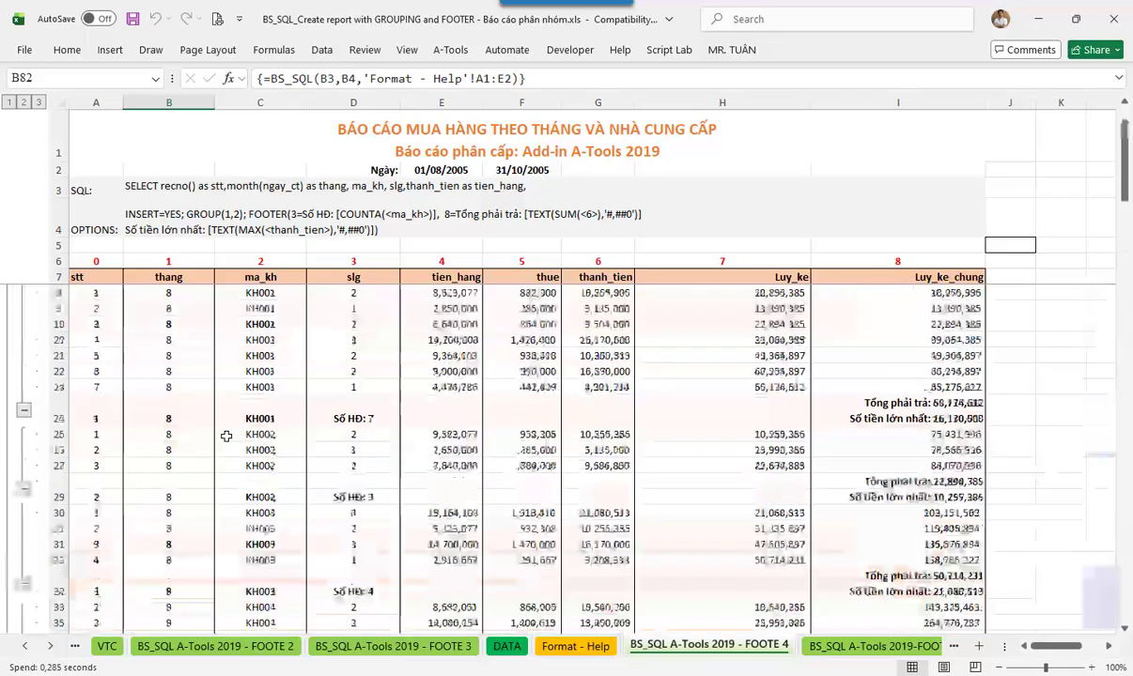
{"action": "scroll", "coordinate": [226, 436], "scroll_direction": "down", "scroll_amount": 14}
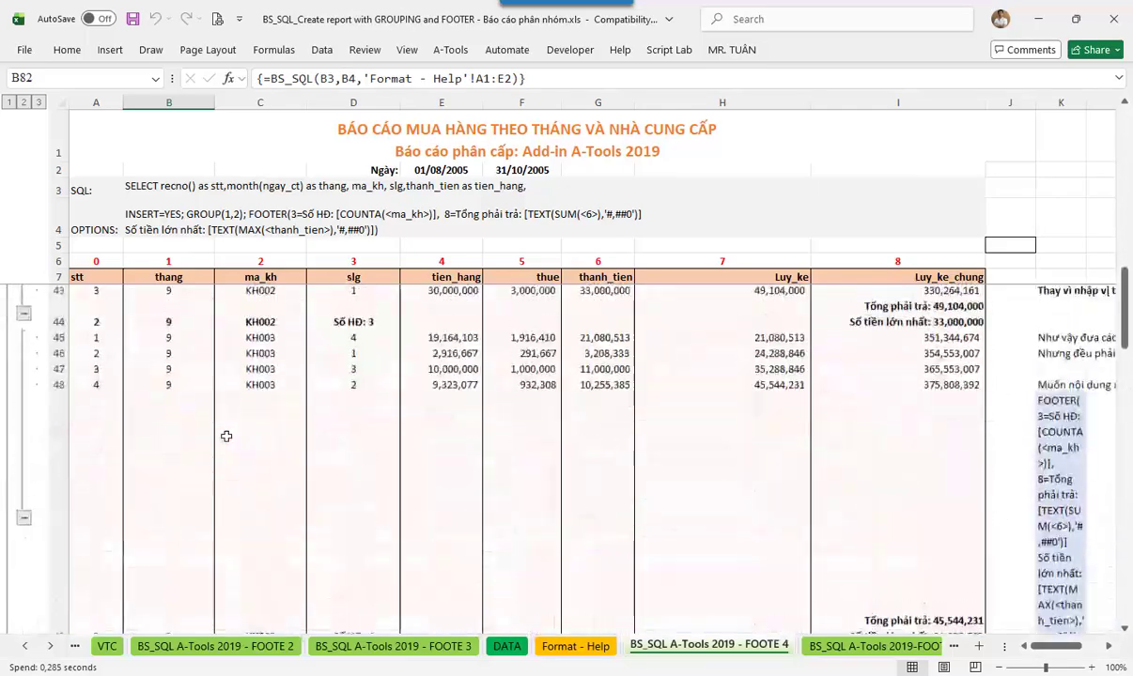
{"action": "left_click", "coordinate": [178, 414]}
{"action": "scroll", "coordinate": [387, 415], "scroll_direction": "up", "scroll_amount": 14}
{"action": "scroll", "coordinate": [387, 415], "scroll_direction": "down", "scroll_amount": 11}
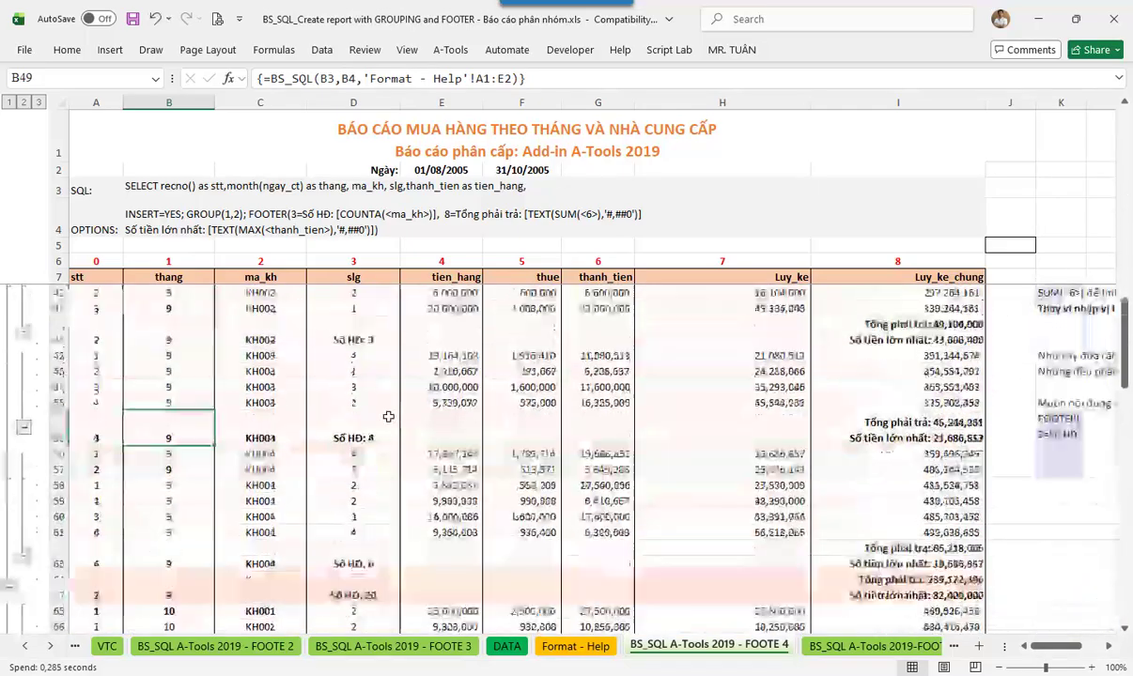
{"action": "scroll", "coordinate": [388, 417], "scroll_direction": "up", "scroll_amount": 11}
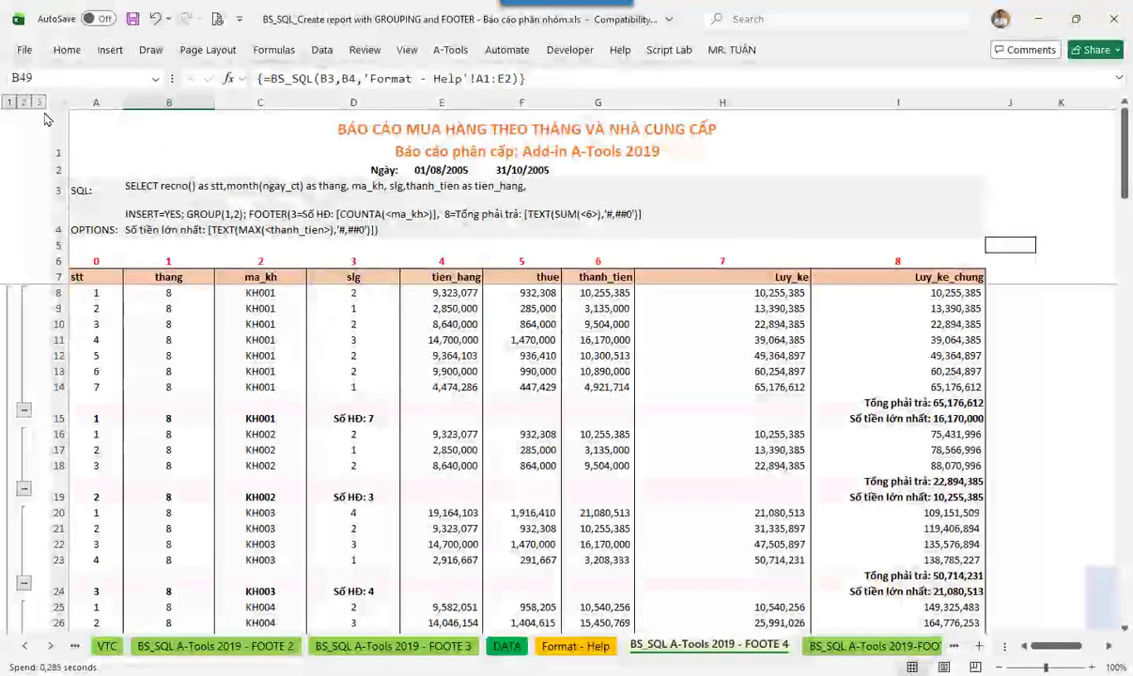
- Collapse to outline level 1, check August's 20 invoices and totals, then show level 2 customer summaries
{"action": "left_click", "coordinate": [140, 336]}
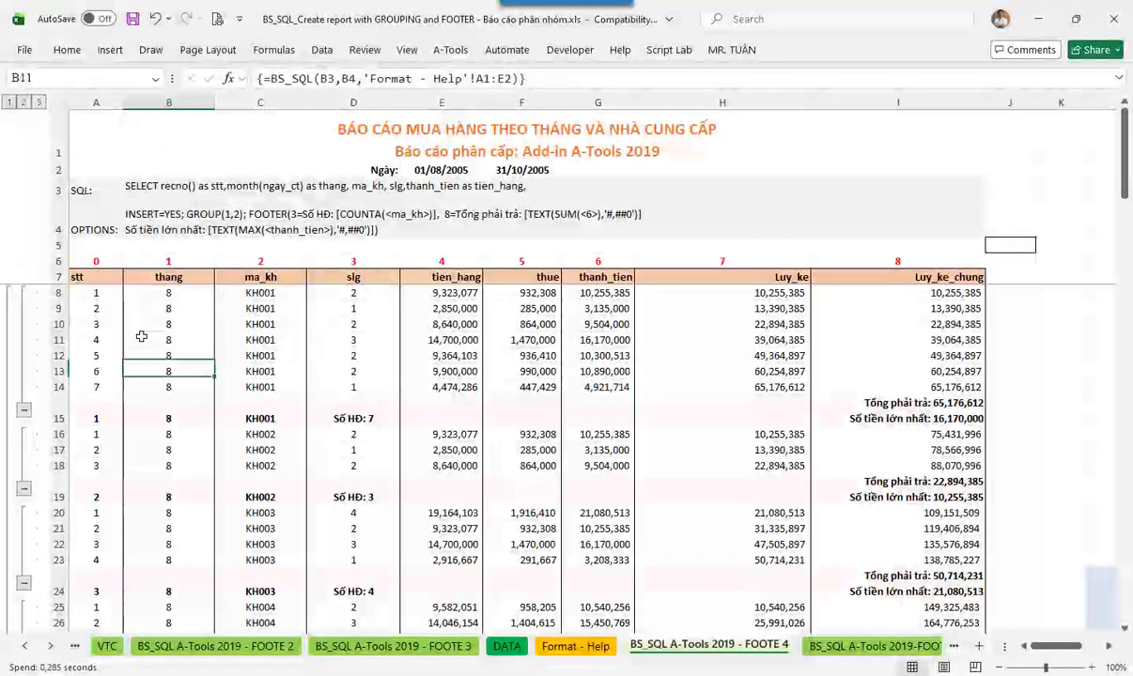
{"action": "left_click", "coordinate": [9, 103]}
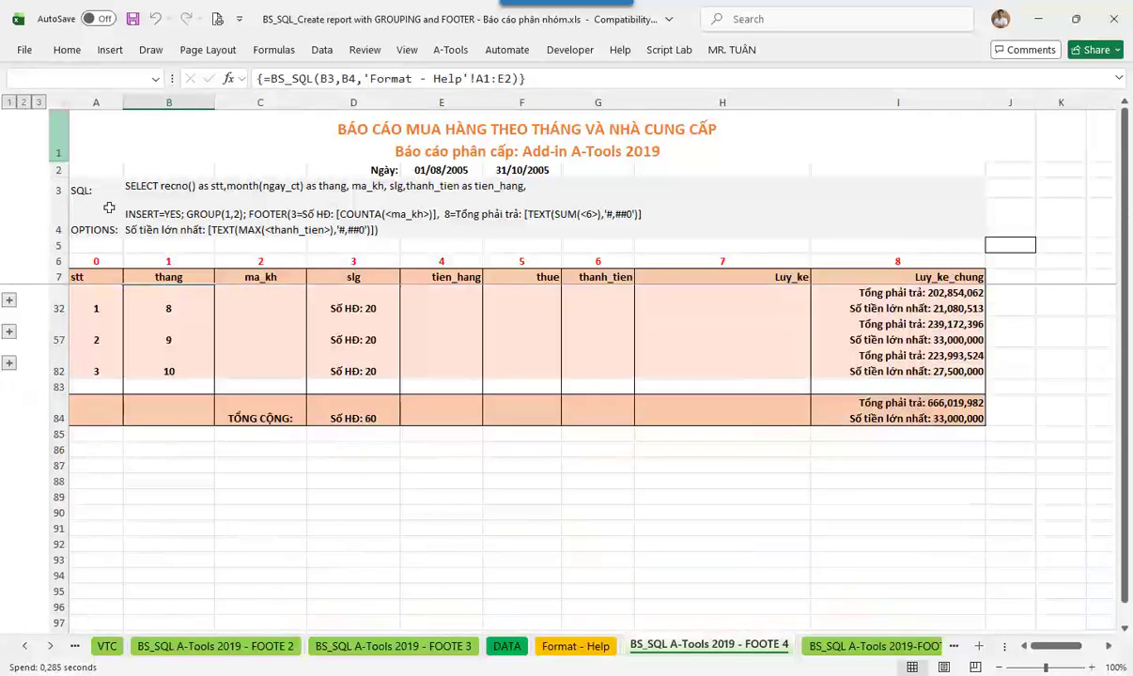
{"action": "left_click", "coordinate": [172, 318]}
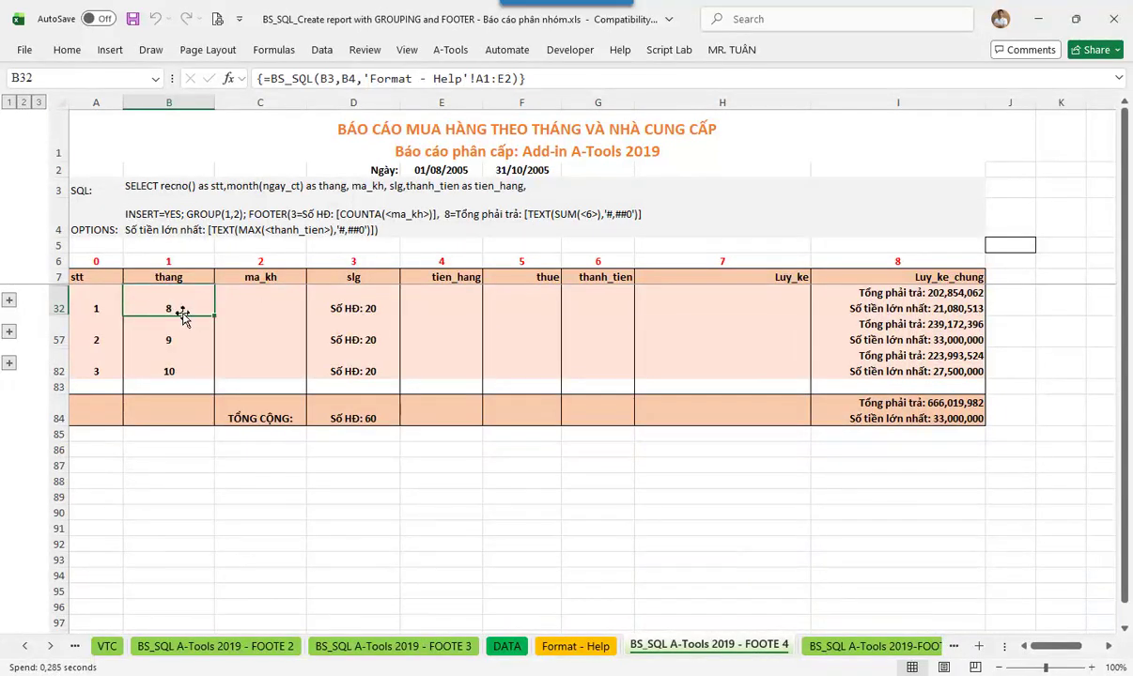
{"action": "left_click", "coordinate": [373, 308]}
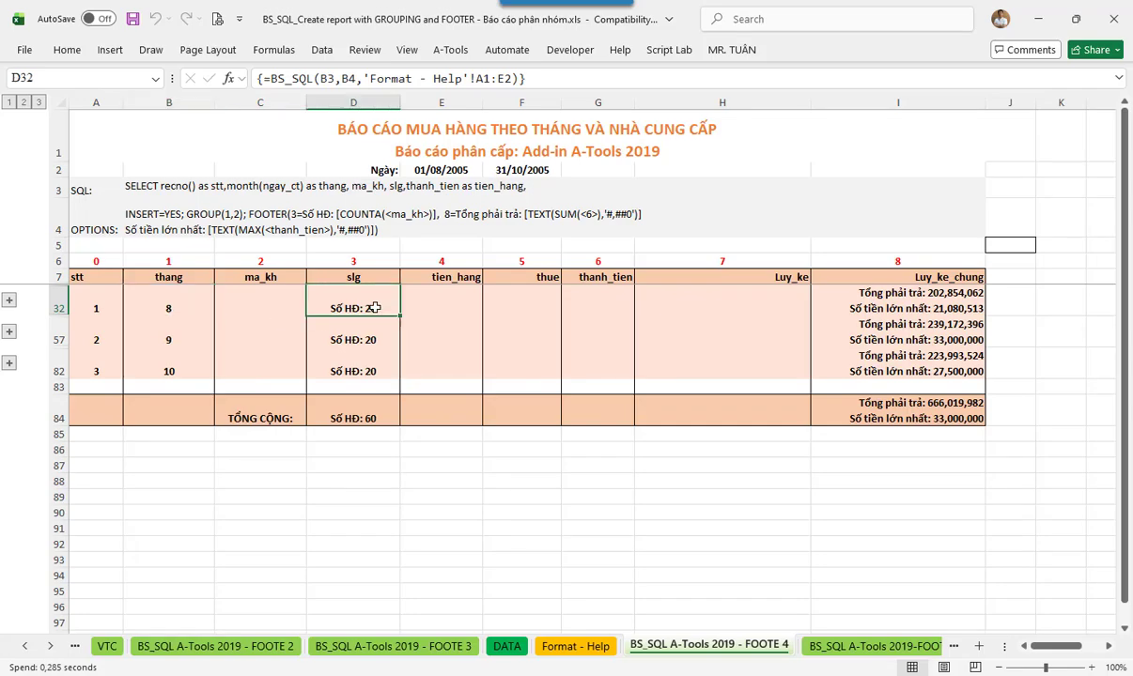
{"action": "left_click", "coordinate": [824, 302]}
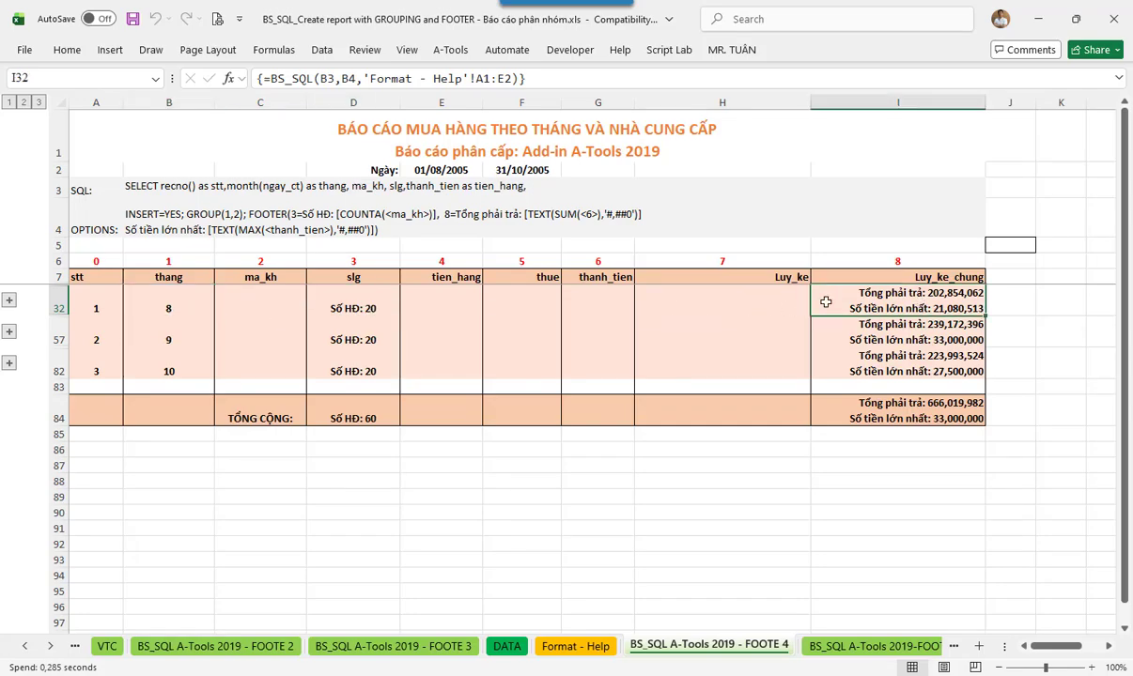
{"action": "left_click", "coordinate": [175, 341]}
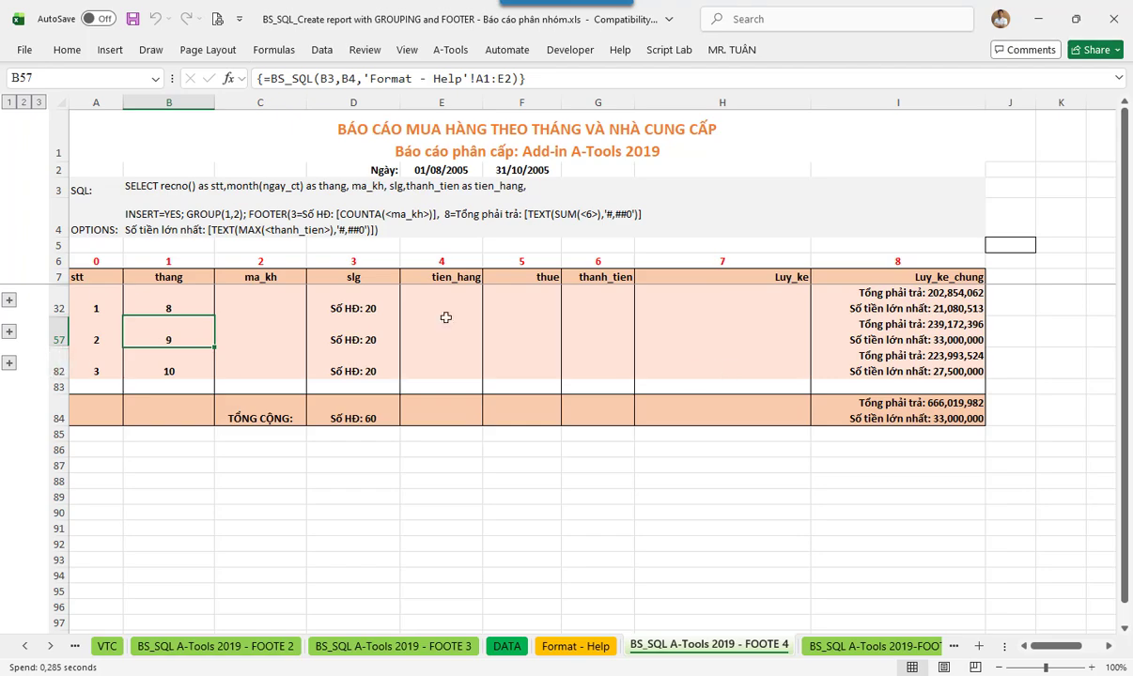
{"action": "left_click", "coordinate": [26, 103]}
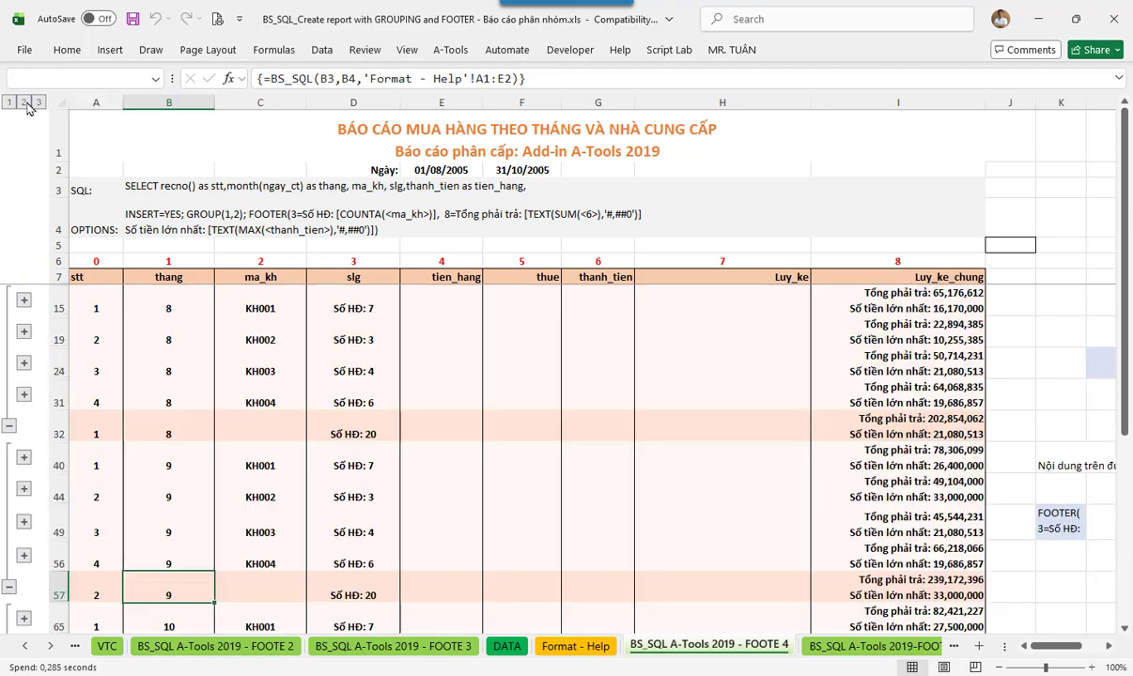
- Review the KH001, KH004 and September KH003 summary rows, then expand to outline level 3
{"action": "left_click", "coordinate": [261, 309]}
{"action": "left_click", "coordinate": [262, 393]}
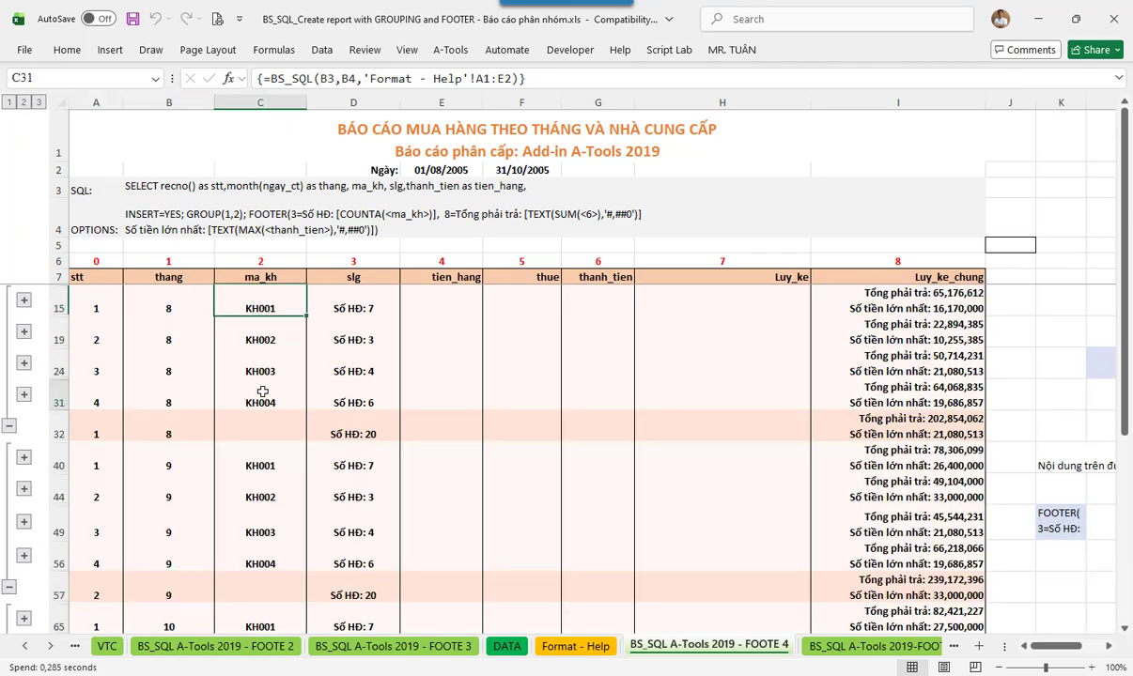
{"action": "left_click", "coordinate": [188, 304]}
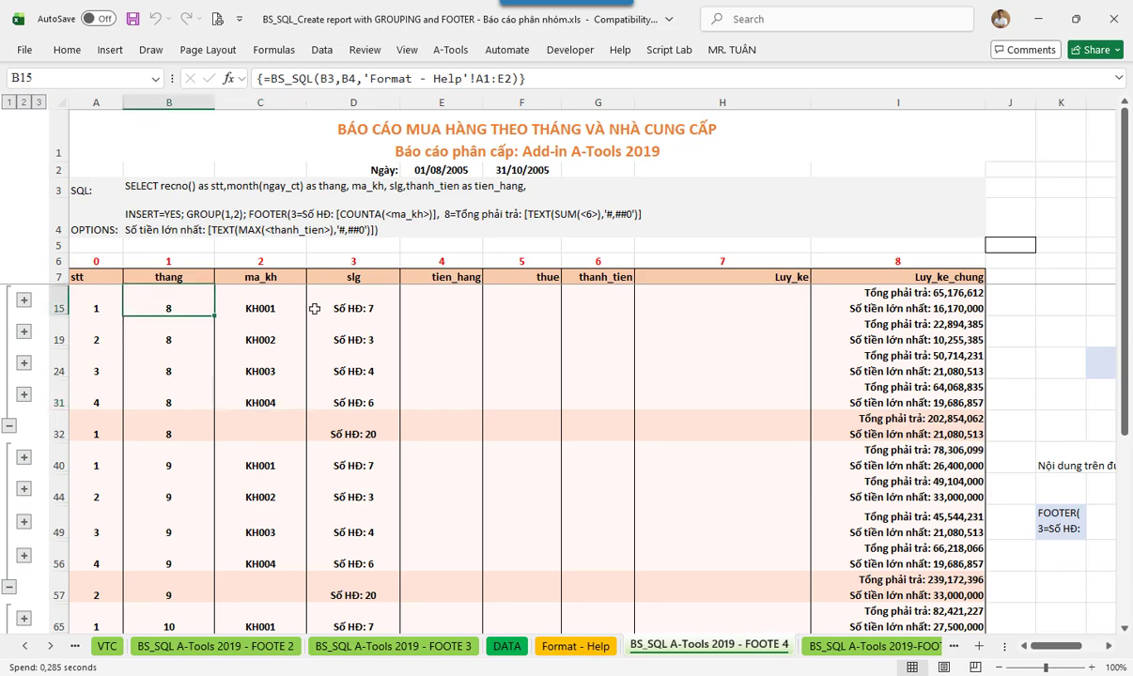
{"action": "double_click", "coordinate": [264, 300]}
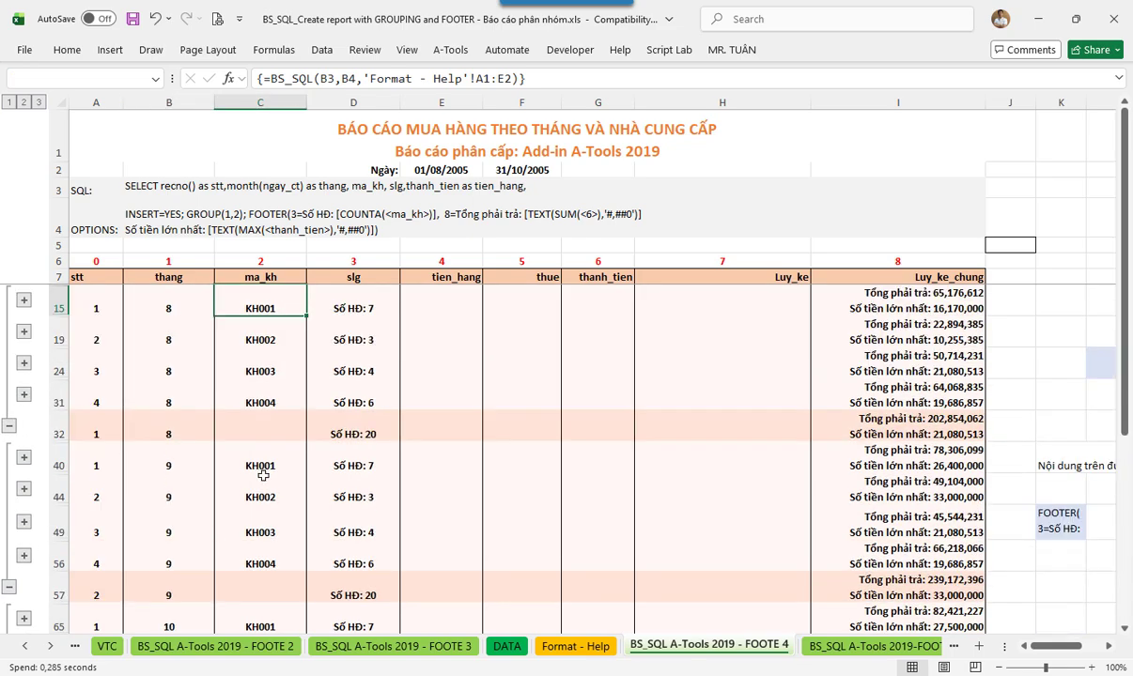
{"action": "left_click", "coordinate": [266, 526]}
{"action": "scroll", "coordinate": [266, 526], "scroll_direction": "down", "scroll_amount": 4}
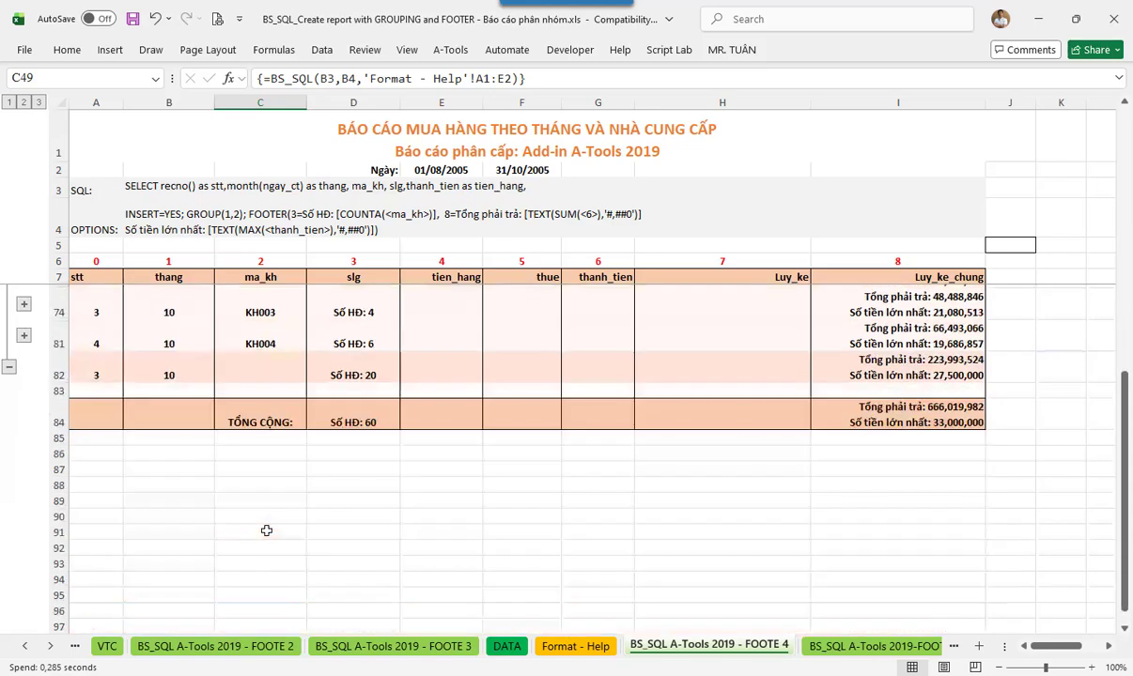
{"action": "scroll", "coordinate": [266, 526], "scroll_direction": "up", "scroll_amount": 4}
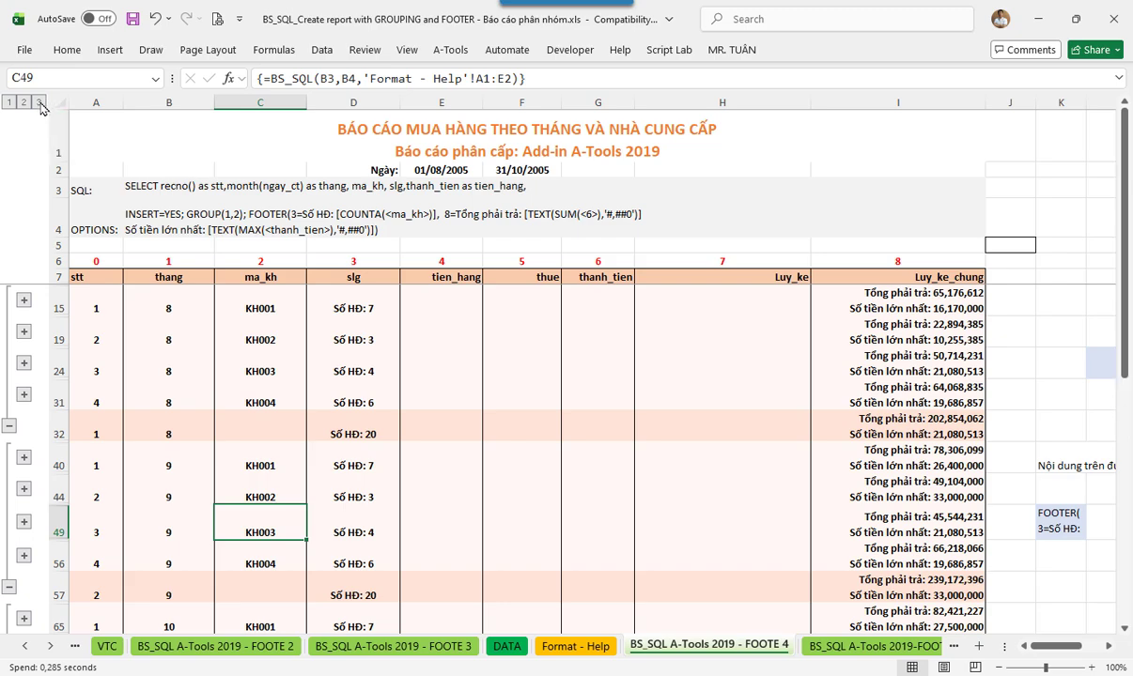
{"action": "left_click", "coordinate": [39, 104]}
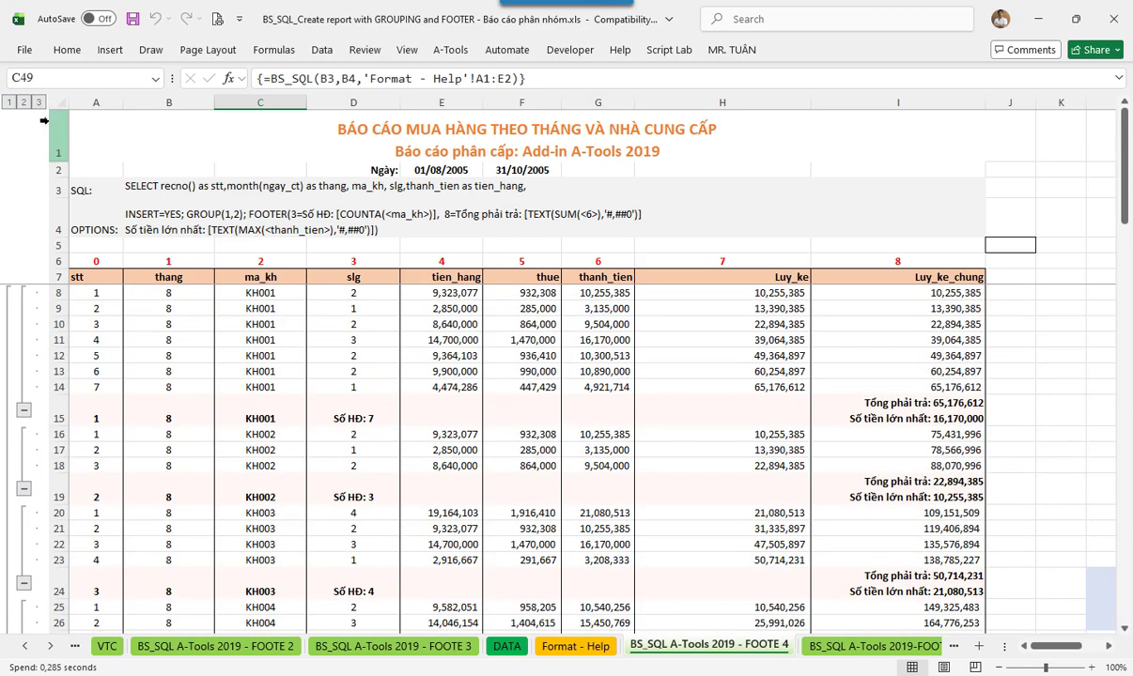
- Switch to outline level 2 and select the August KH003 and KH002 summary rows
{"action": "left_click", "coordinate": [24, 102]}
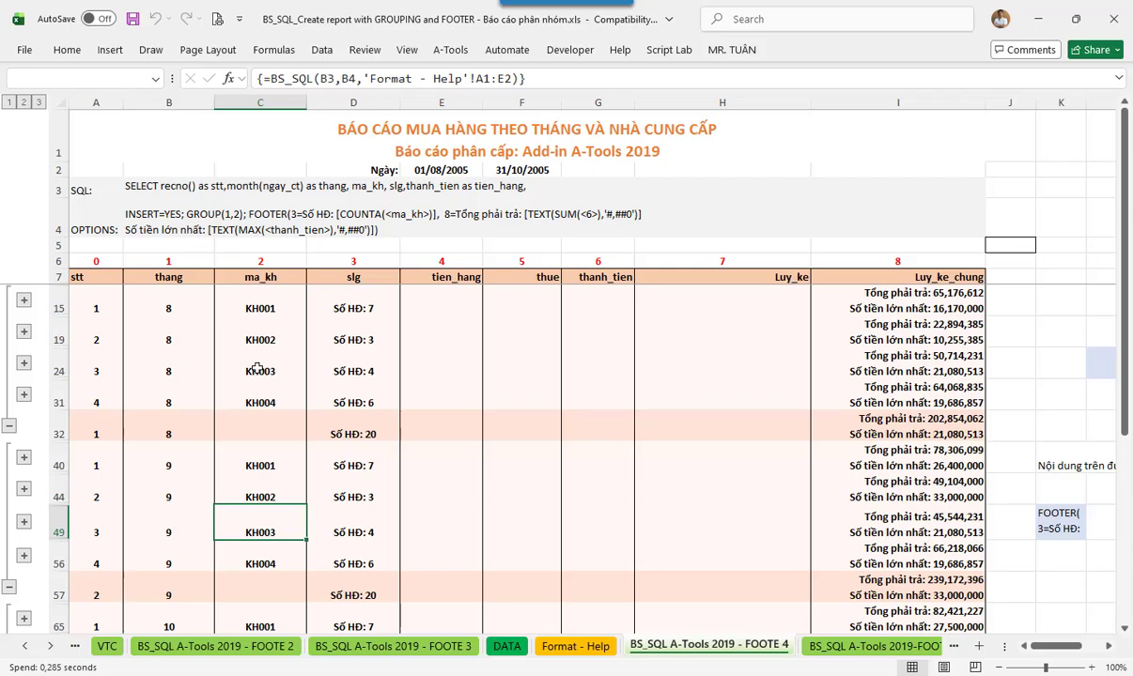
{"action": "left_click", "coordinate": [222, 353]}
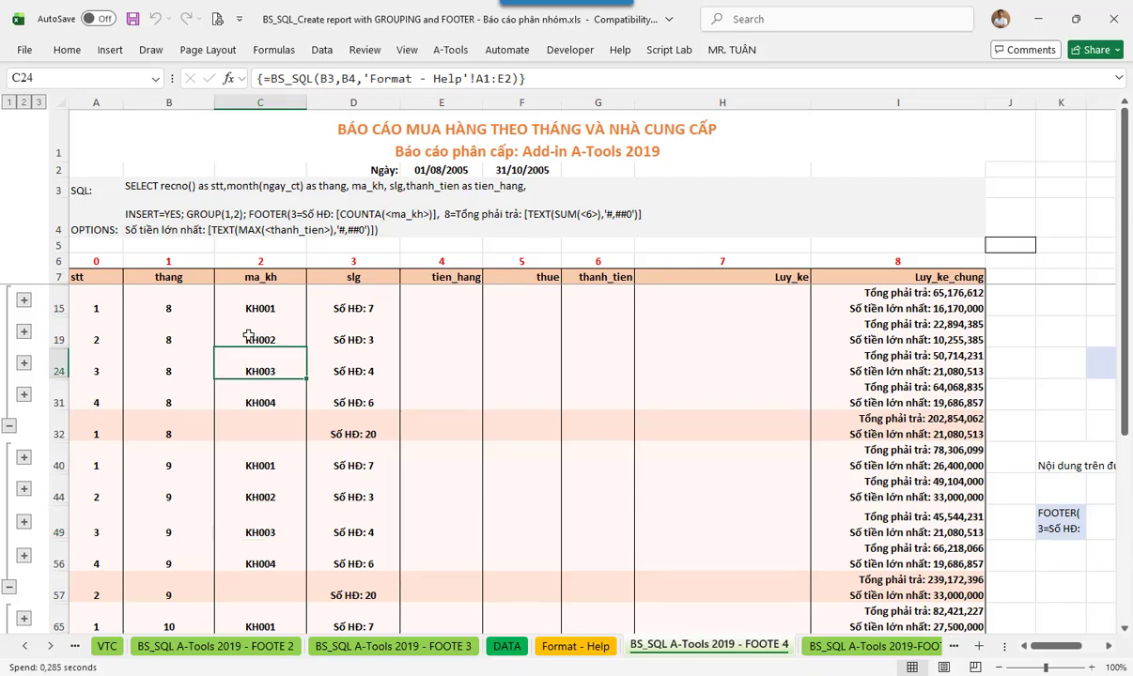
{"action": "left_click", "coordinate": [178, 338]}
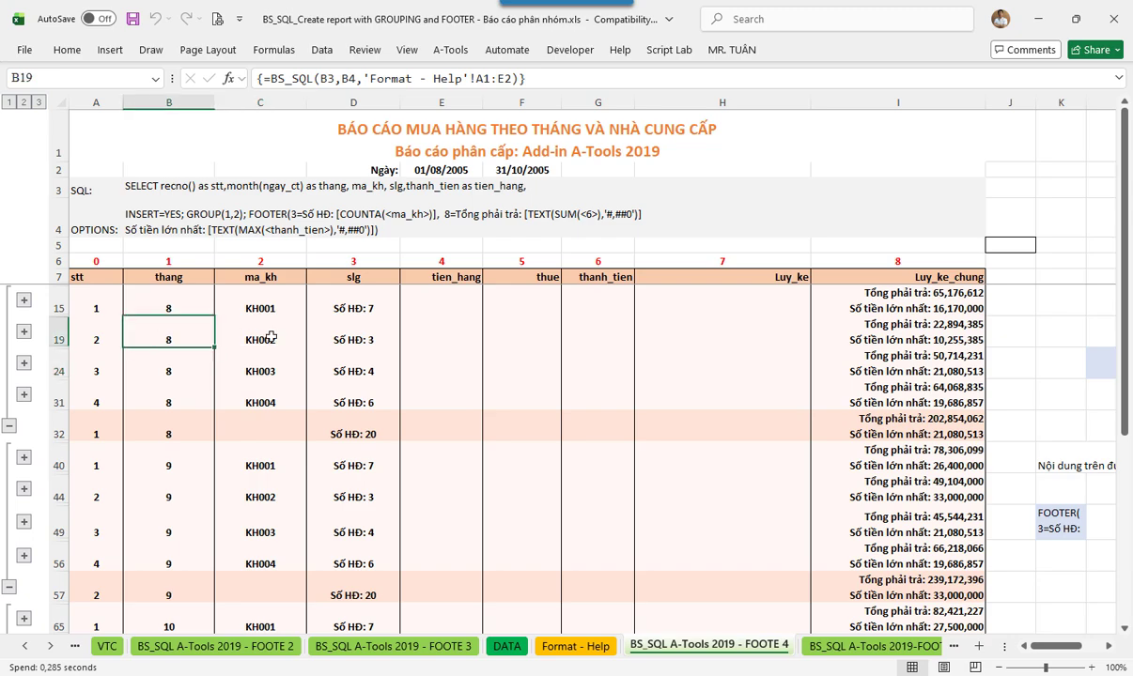
- Expand the August KH002 (3 rows), August KH003 (4 rows) and October KH002 detail groups
{"action": "double_click", "coordinate": [264, 339]}
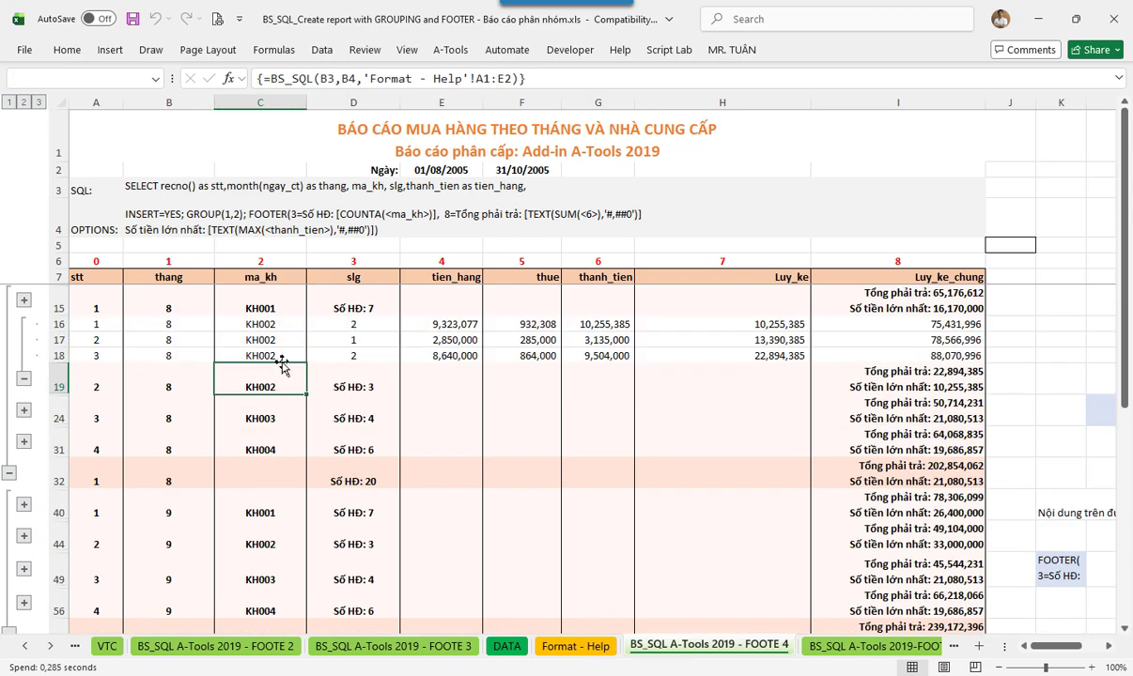
{"action": "left_click", "coordinate": [264, 339]}
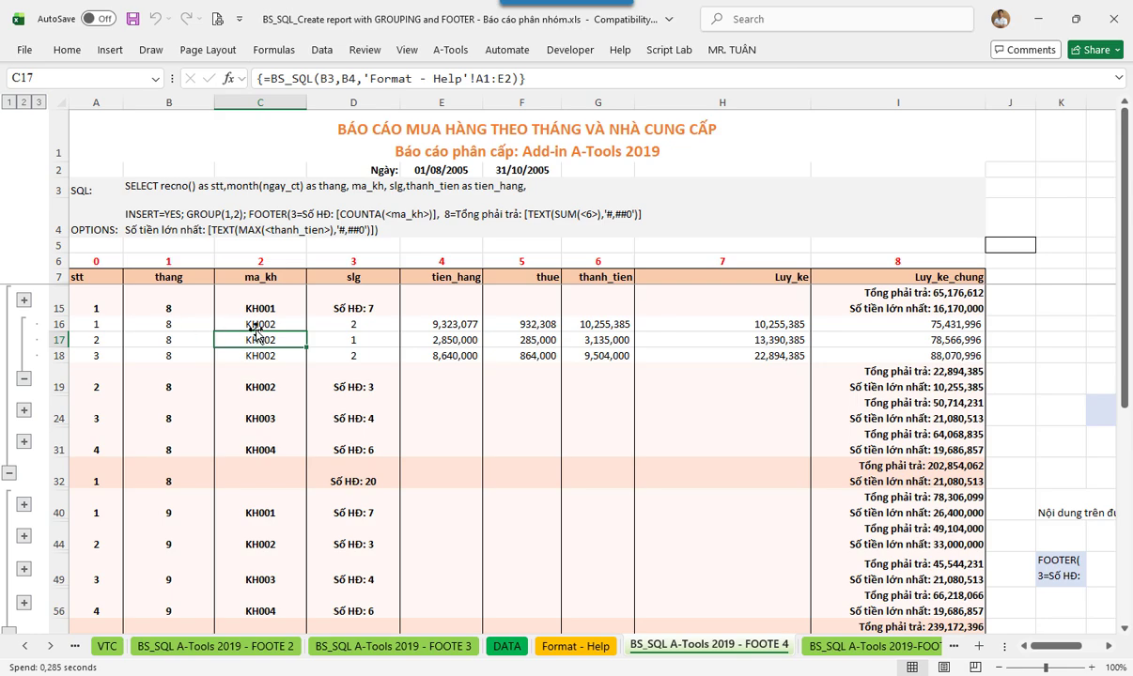
{"action": "double_click", "coordinate": [258, 421]}
{"action": "scroll", "coordinate": [269, 409], "scroll_direction": "down", "scroll_amount": 6}
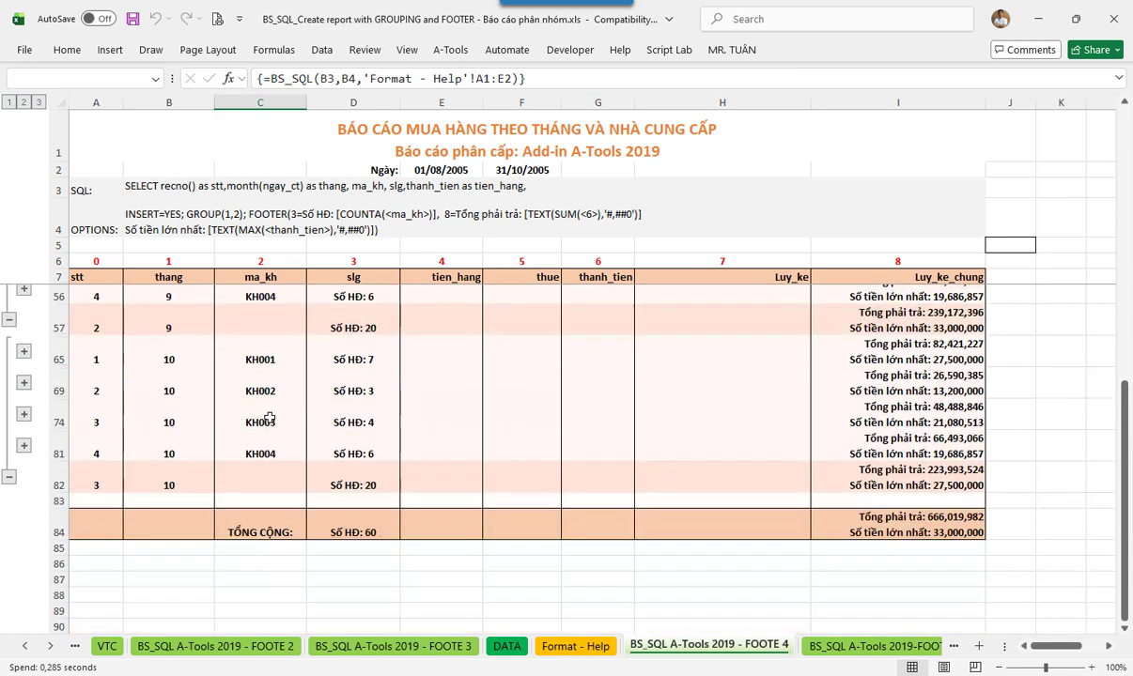
{"action": "double_click", "coordinate": [266, 377]}
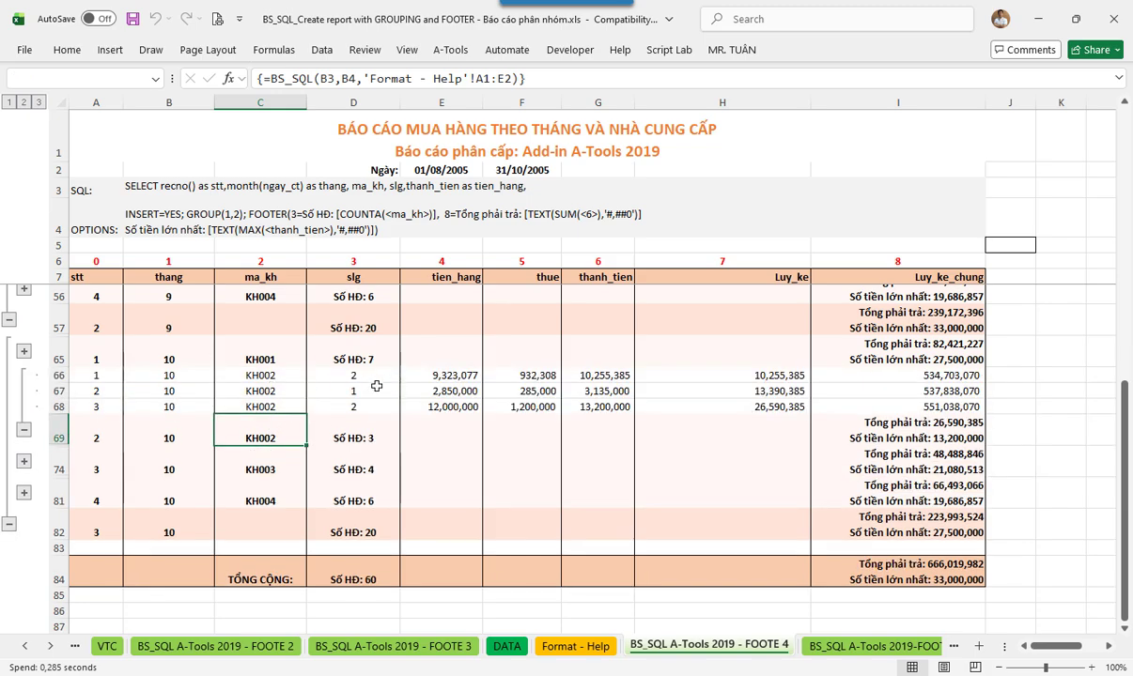
{"action": "left_click", "coordinate": [279, 390]}
{"action": "scroll", "coordinate": [279, 390], "scroll_direction": "up", "scroll_amount": 6}
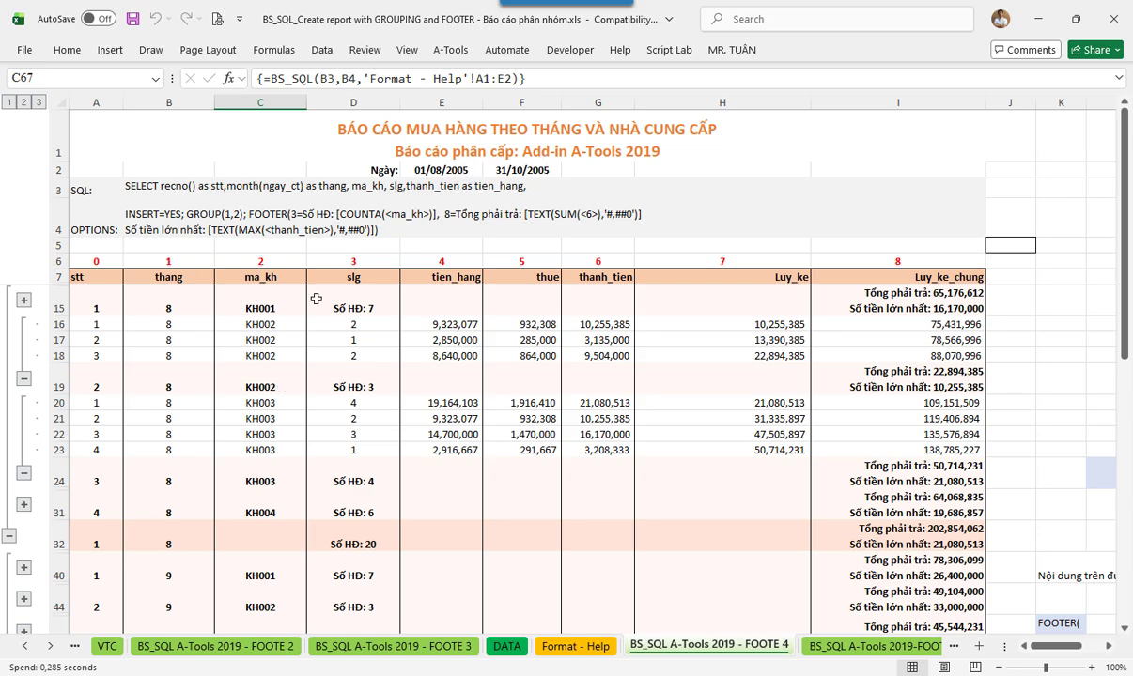
- Scroll over the partly expanded report, then return it to outline level 2 customer summaries
{"action": "scroll", "coordinate": [288, 318], "scroll_direction": "down", "scroll_amount": 7}
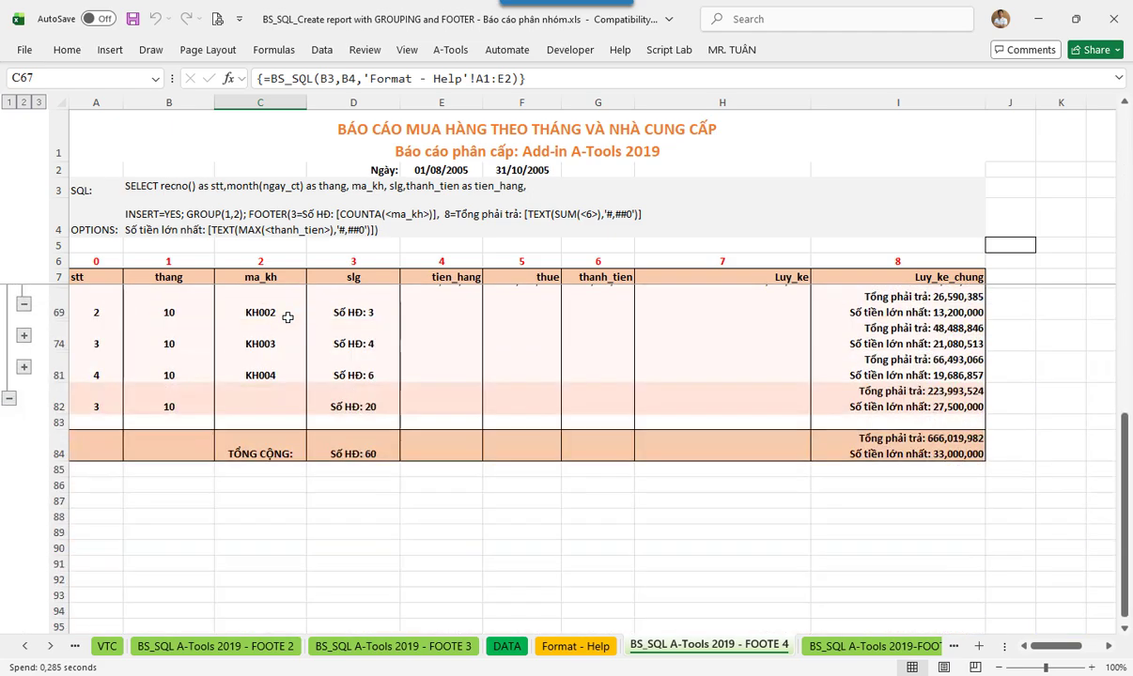
{"action": "scroll", "coordinate": [287, 317], "scroll_direction": "up", "scroll_amount": 7}
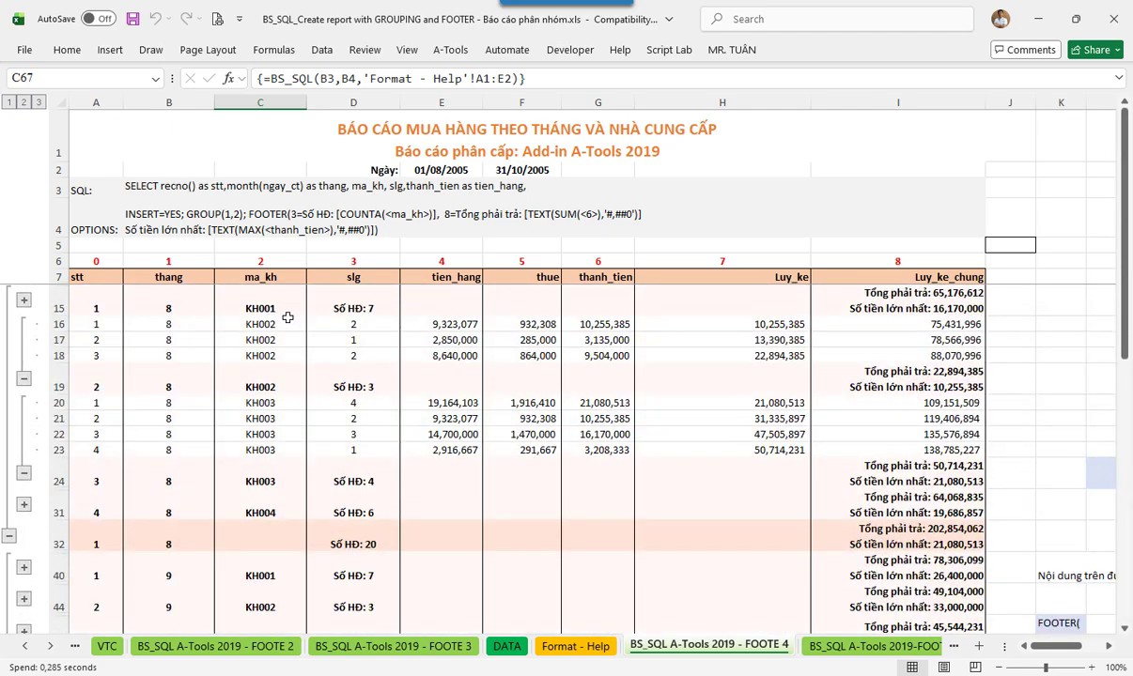
{"action": "scroll", "coordinate": [288, 318], "scroll_direction": "down", "scroll_amount": 7}
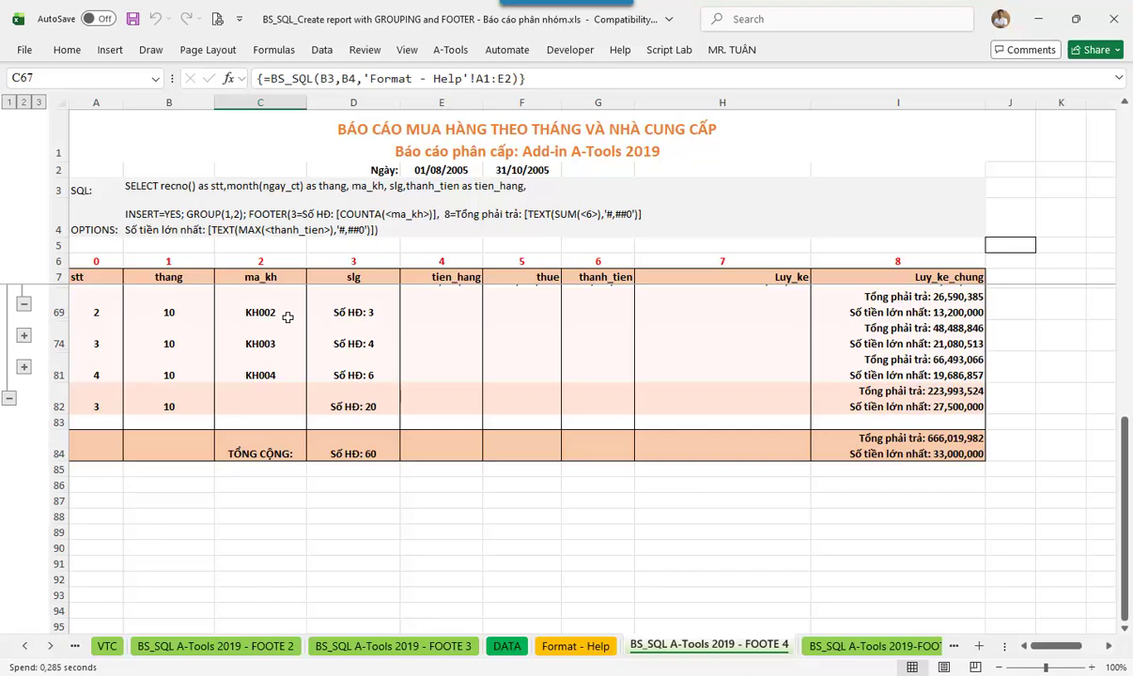
{"action": "scroll", "coordinate": [288, 318], "scroll_direction": "up", "scroll_amount": 7}
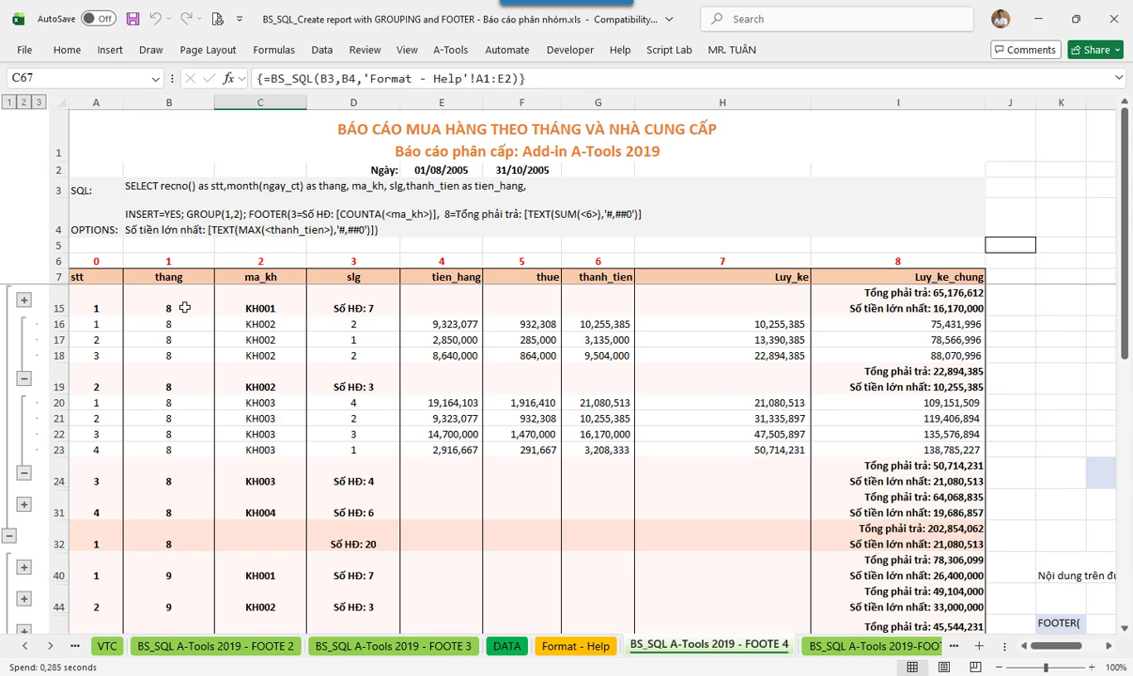
{"action": "left_click", "coordinate": [24, 102]}
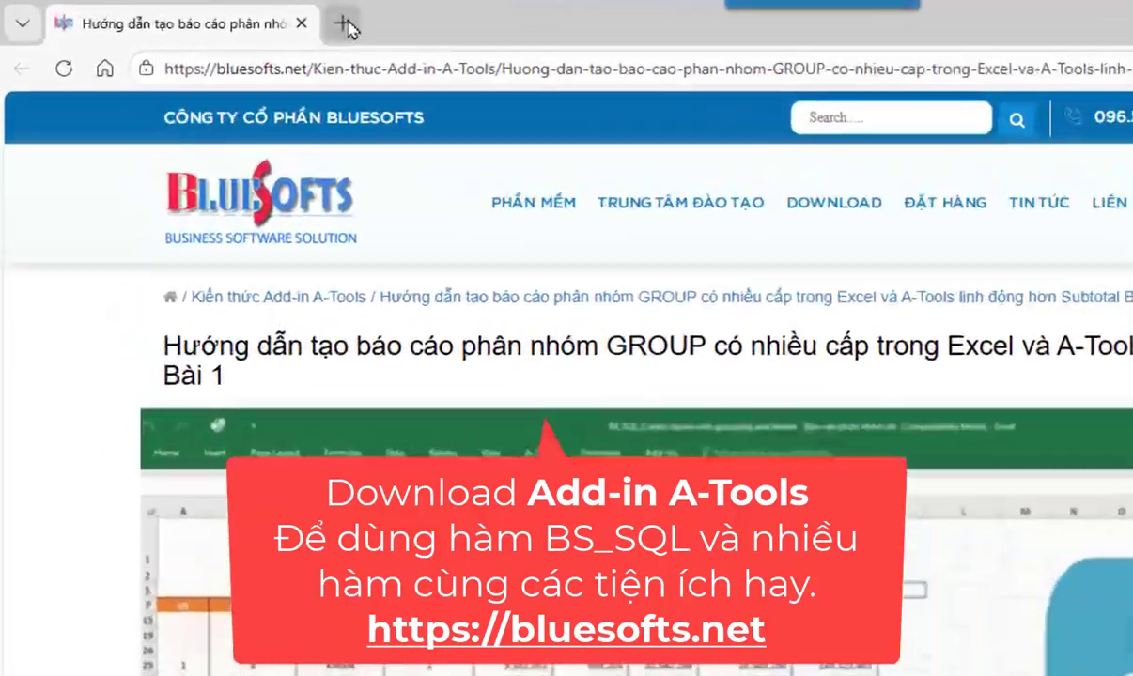
- Open bluesofts.net in a new browser tab
{"action": "left_click", "coordinate": [343, 25]}
{"action": "type", "text": "BL"}
{"action": "key", "text": "Return"}
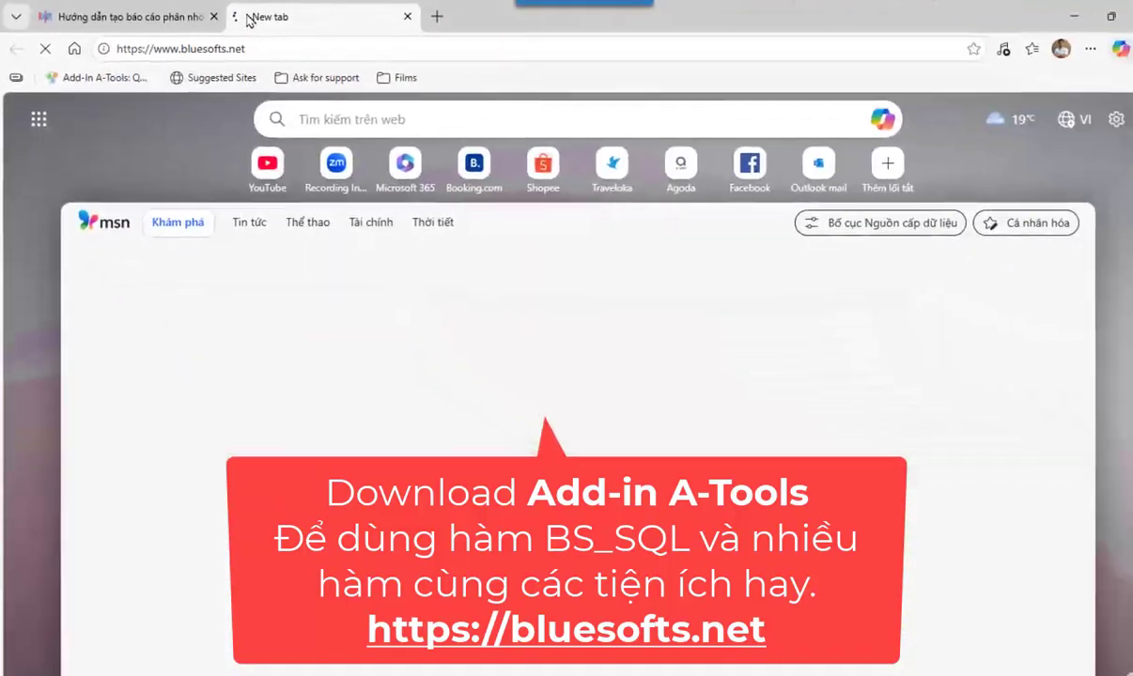
- Go to PHẦN MỀM > Add-In A-Tools and open the 'Tải về Add-In A-Tools' download form
{"action": "mouse_move", "coordinate": [380, 151]}
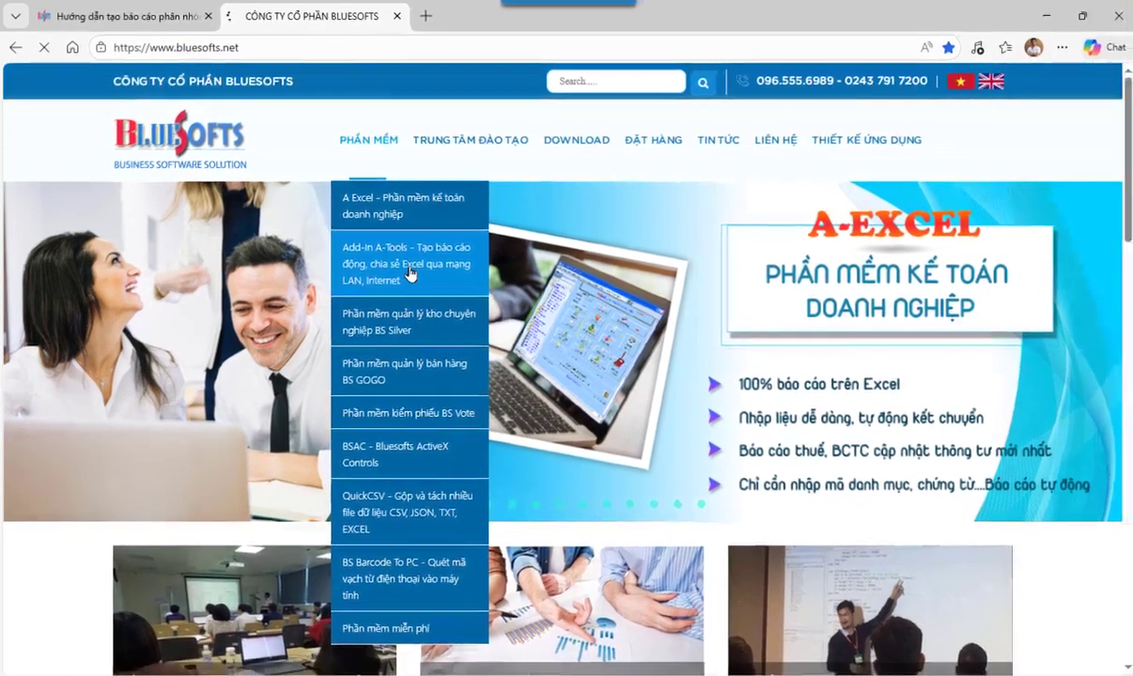
{"action": "left_click", "coordinate": [414, 275]}
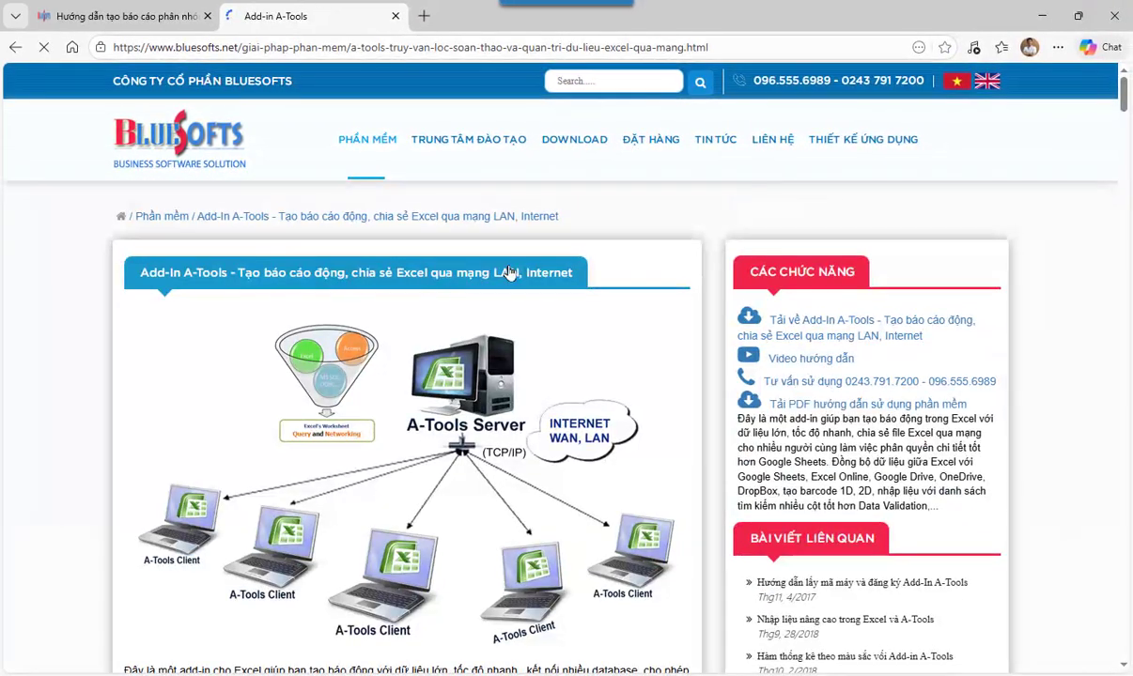
{"action": "left_click", "coordinate": [820, 322]}
{"action": "scroll", "coordinate": [702, 349], "scroll_direction": "down", "scroll_amount": 1}
{"action": "scroll", "coordinate": [700, 350], "scroll_direction": "down", "scroll_amount": 8}
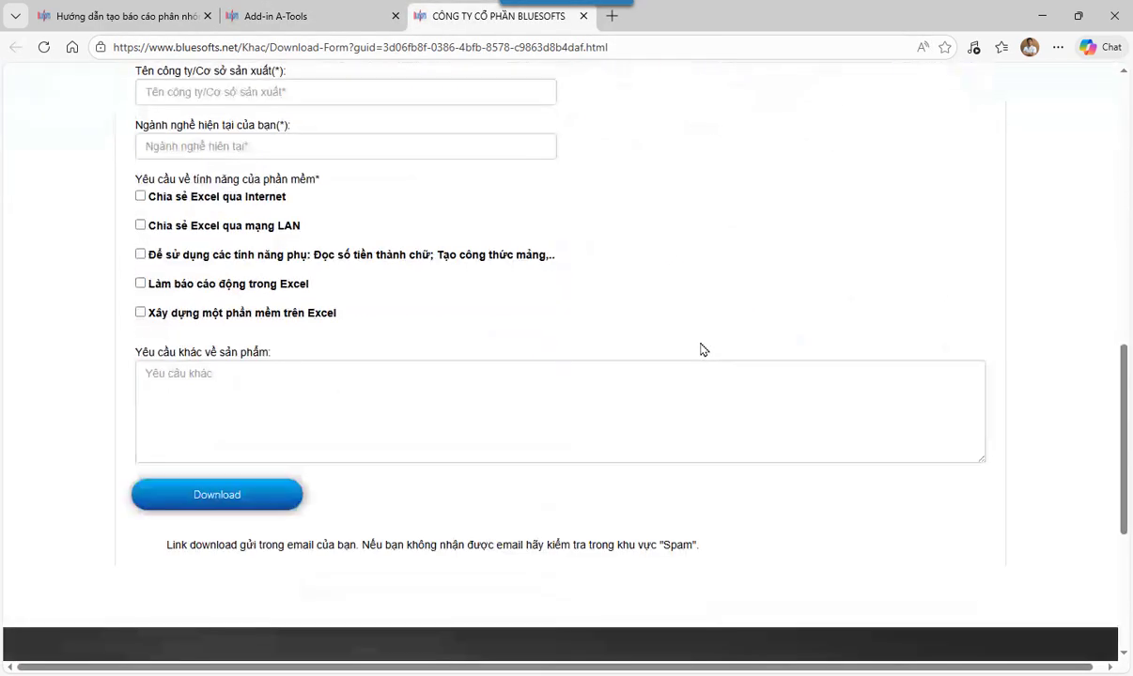
{"action": "scroll", "coordinate": [699, 349], "scroll_direction": "up", "scroll_amount": 4}
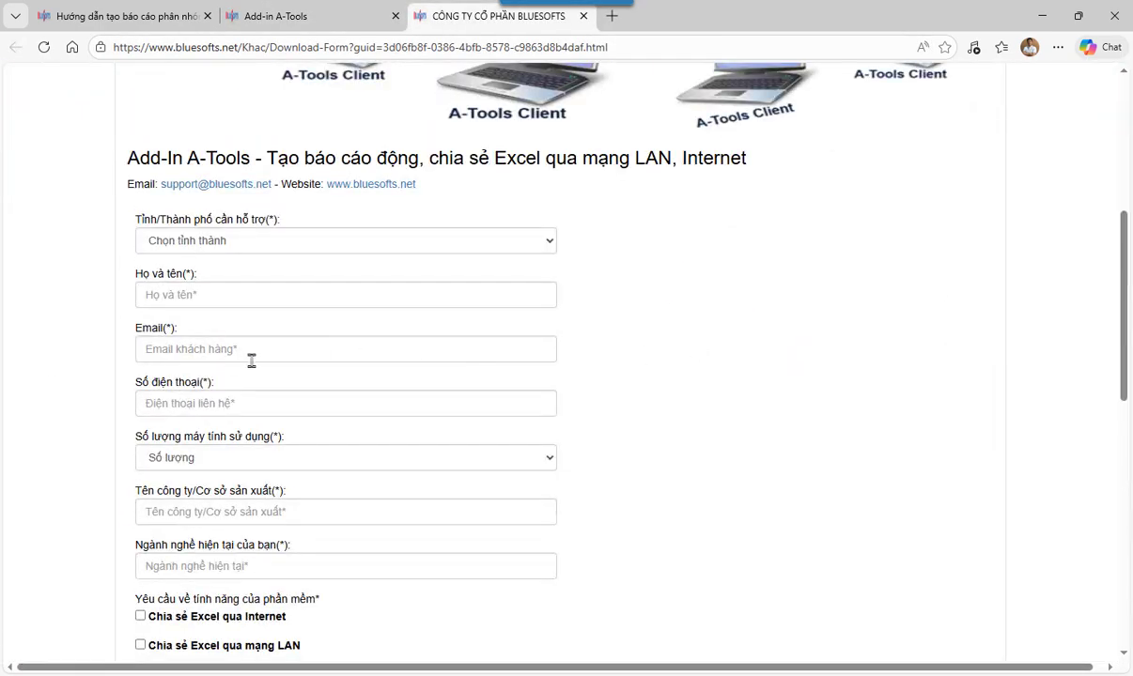
{"action": "scroll", "coordinate": [371, 369], "scroll_direction": "down", "scroll_amount": 8}
{"action": "scroll", "coordinate": [371, 369], "scroll_direction": "up", "scroll_amount": 2}
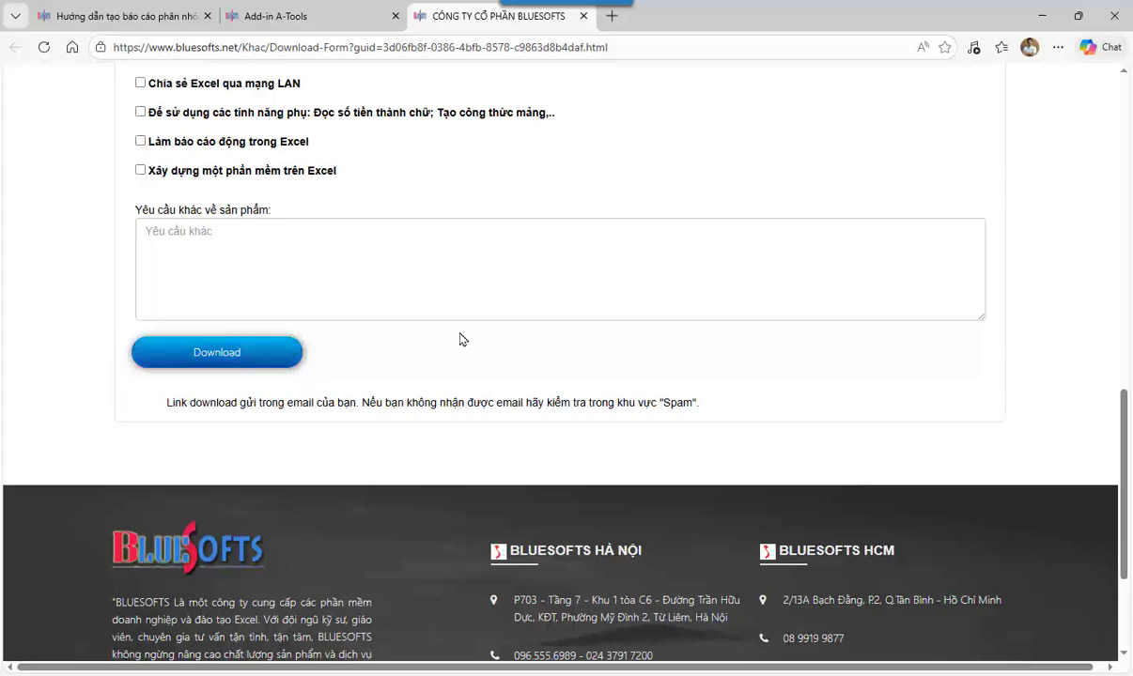
{"action": "scroll", "coordinate": [460, 339], "scroll_direction": "up", "scroll_amount": 15}
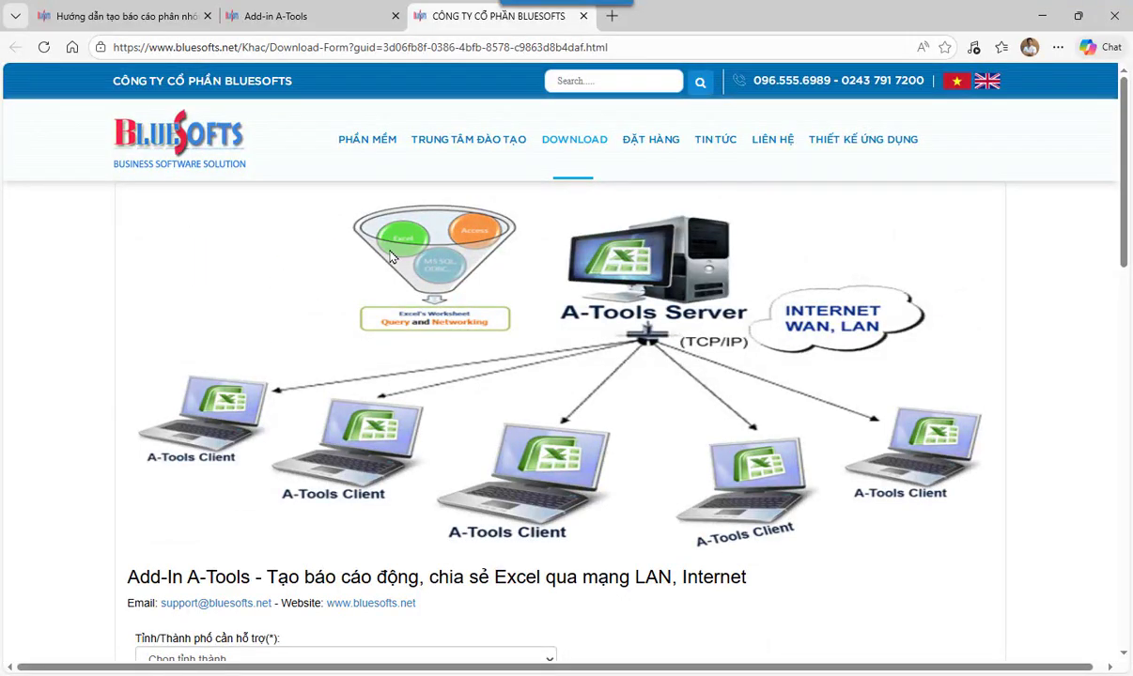
- Skim the grouping tutorial article, then minimise Edge and select cell C19 in Excel
{"action": "left_click", "coordinate": [112, 17]}
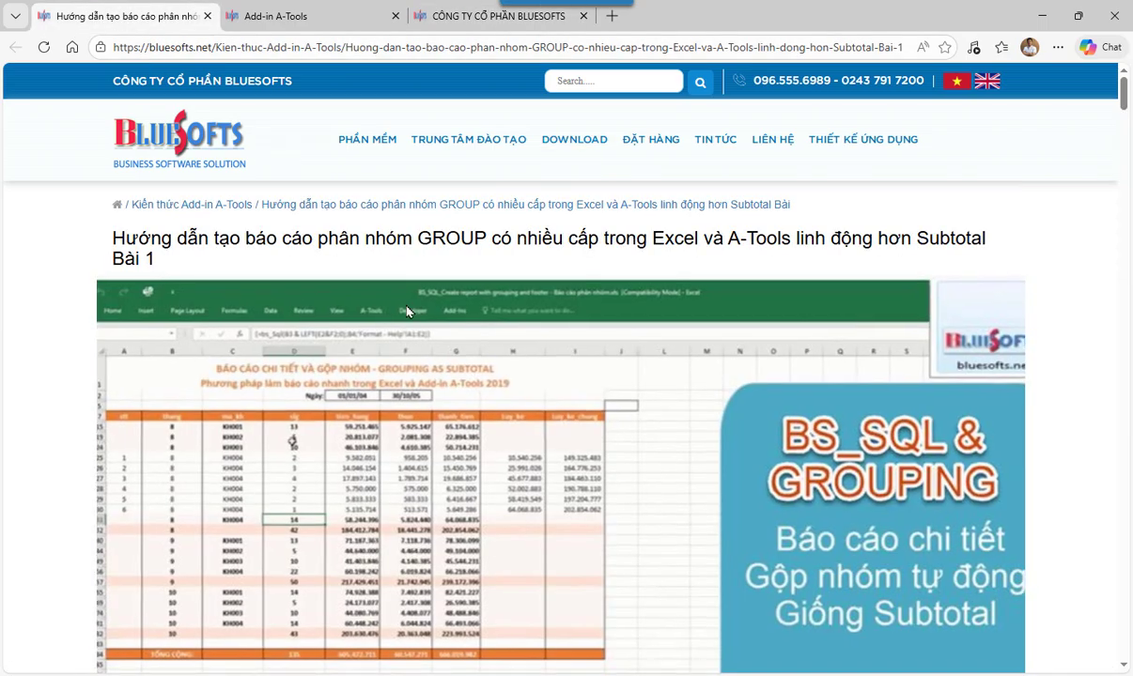
{"action": "scroll", "coordinate": [406, 311], "scroll_direction": "down", "scroll_amount": 6}
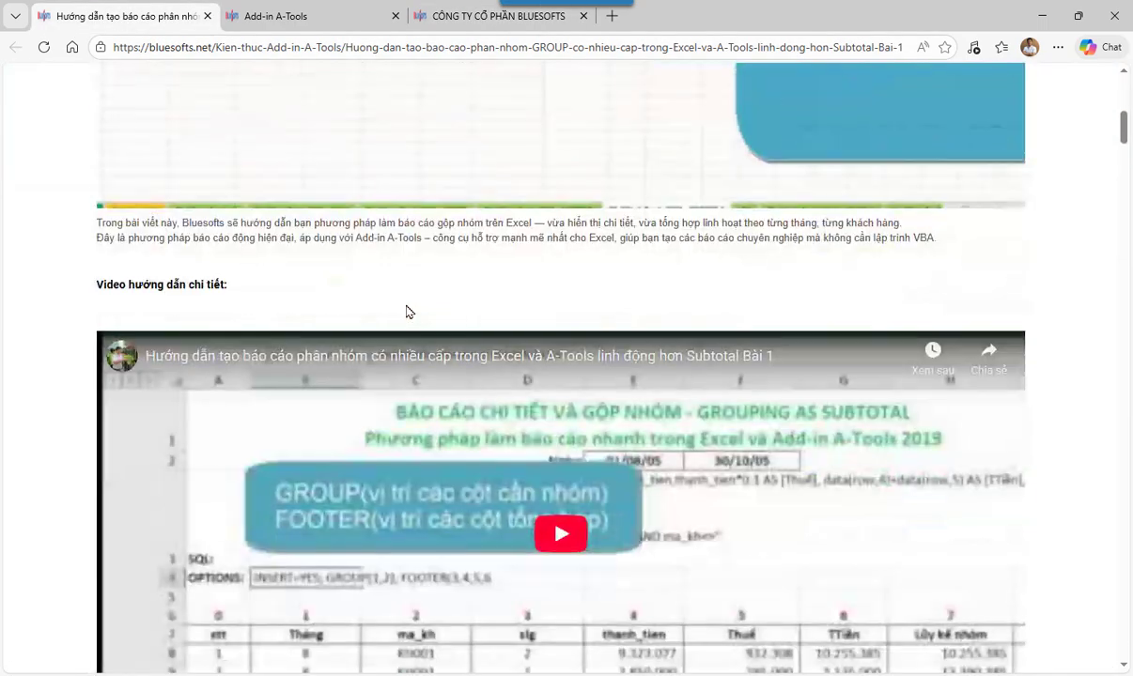
{"action": "scroll", "coordinate": [407, 311], "scroll_direction": "down", "scroll_amount": 6}
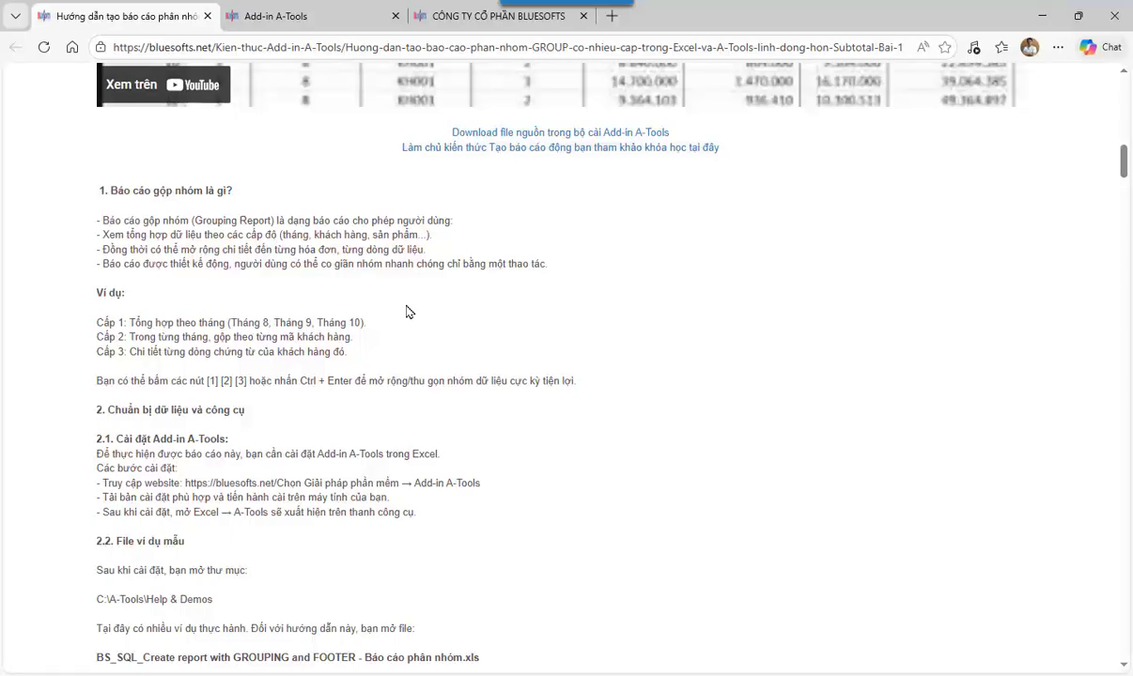
{"action": "scroll", "coordinate": [407, 311], "scroll_direction": "up", "scroll_amount": 6}
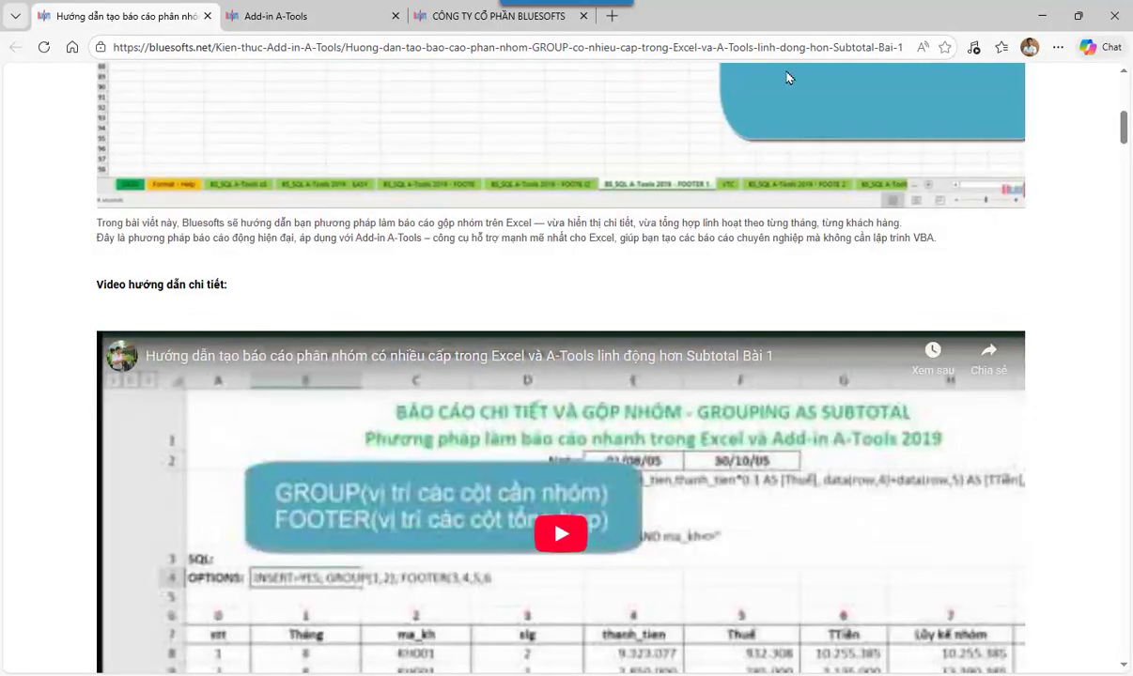
{"action": "left_click", "coordinate": [1041, 15]}
{"action": "left_click", "coordinate": [302, 336]}
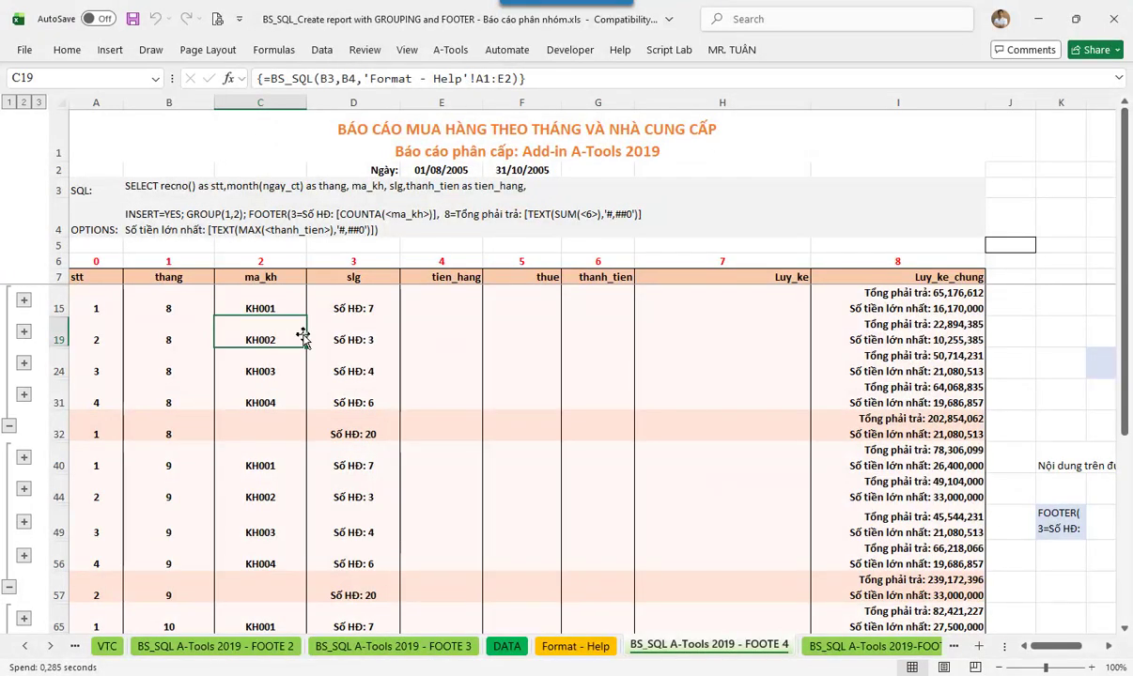